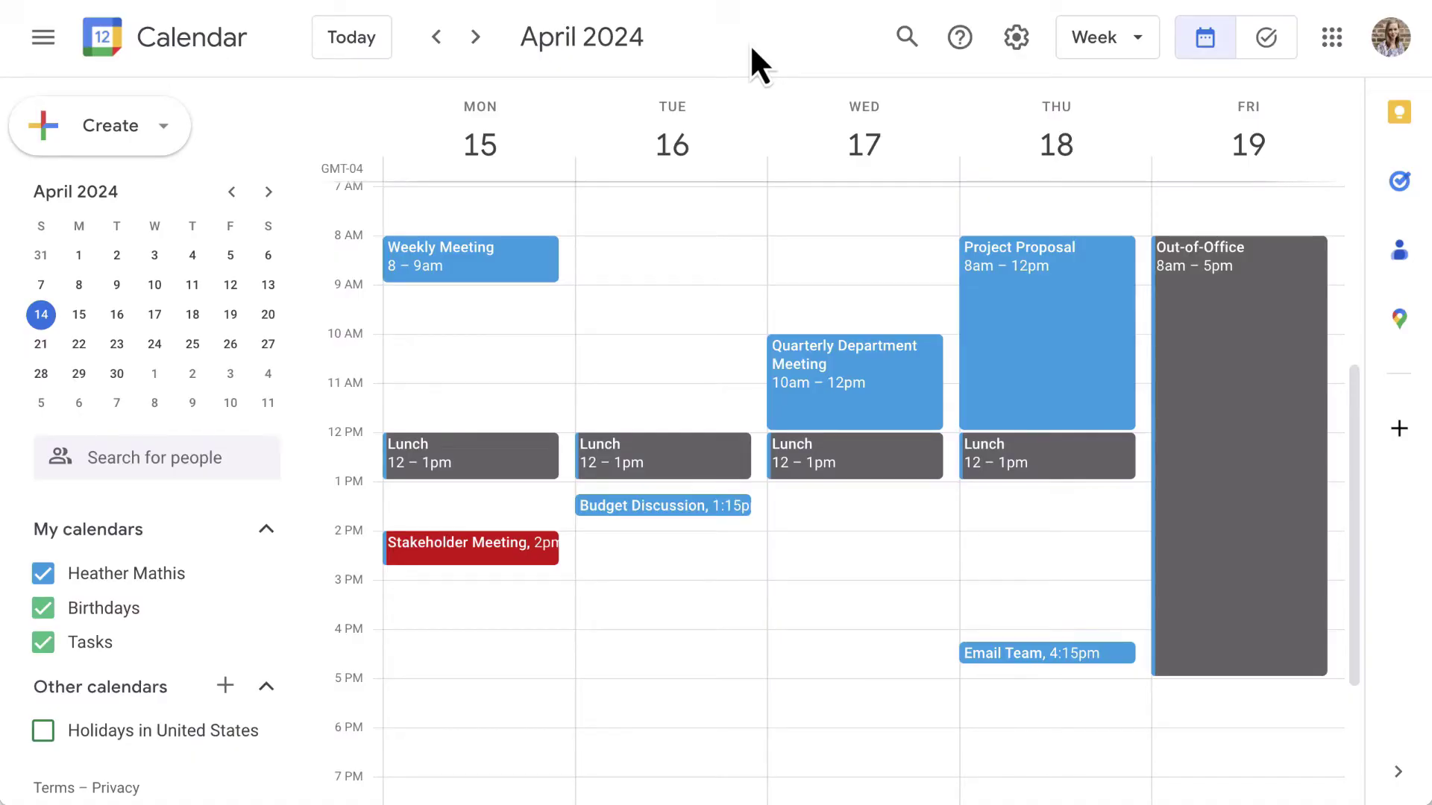
# Start a new appointment schedule by marking out Monday 8:00am–5:00pm on the week grid.
pyautogui.click(142, 133)
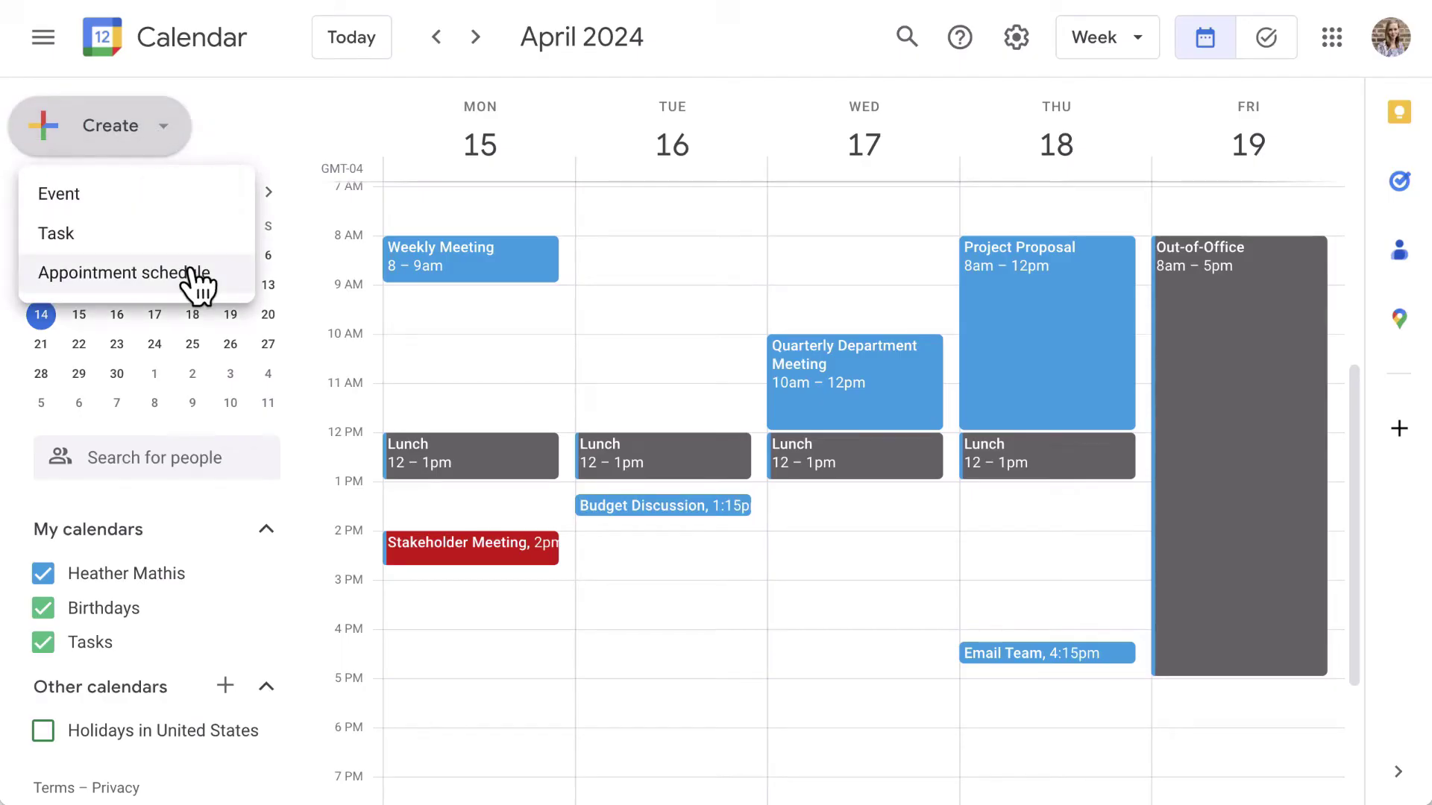
pyautogui.click(198, 284)
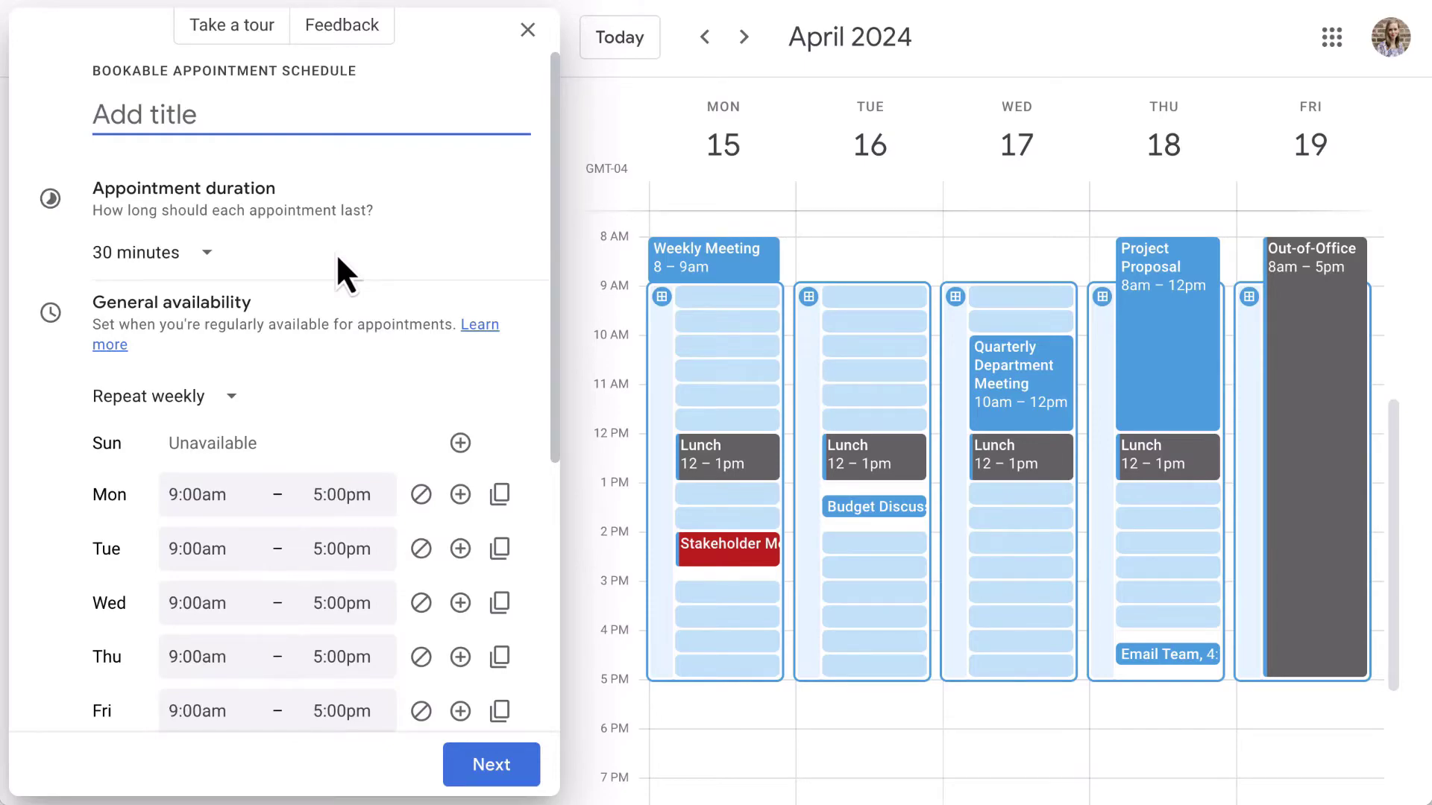
pyautogui.click(528, 30)
pyautogui.moveTo(564, 241); pyautogui.dragTo(534, 680)
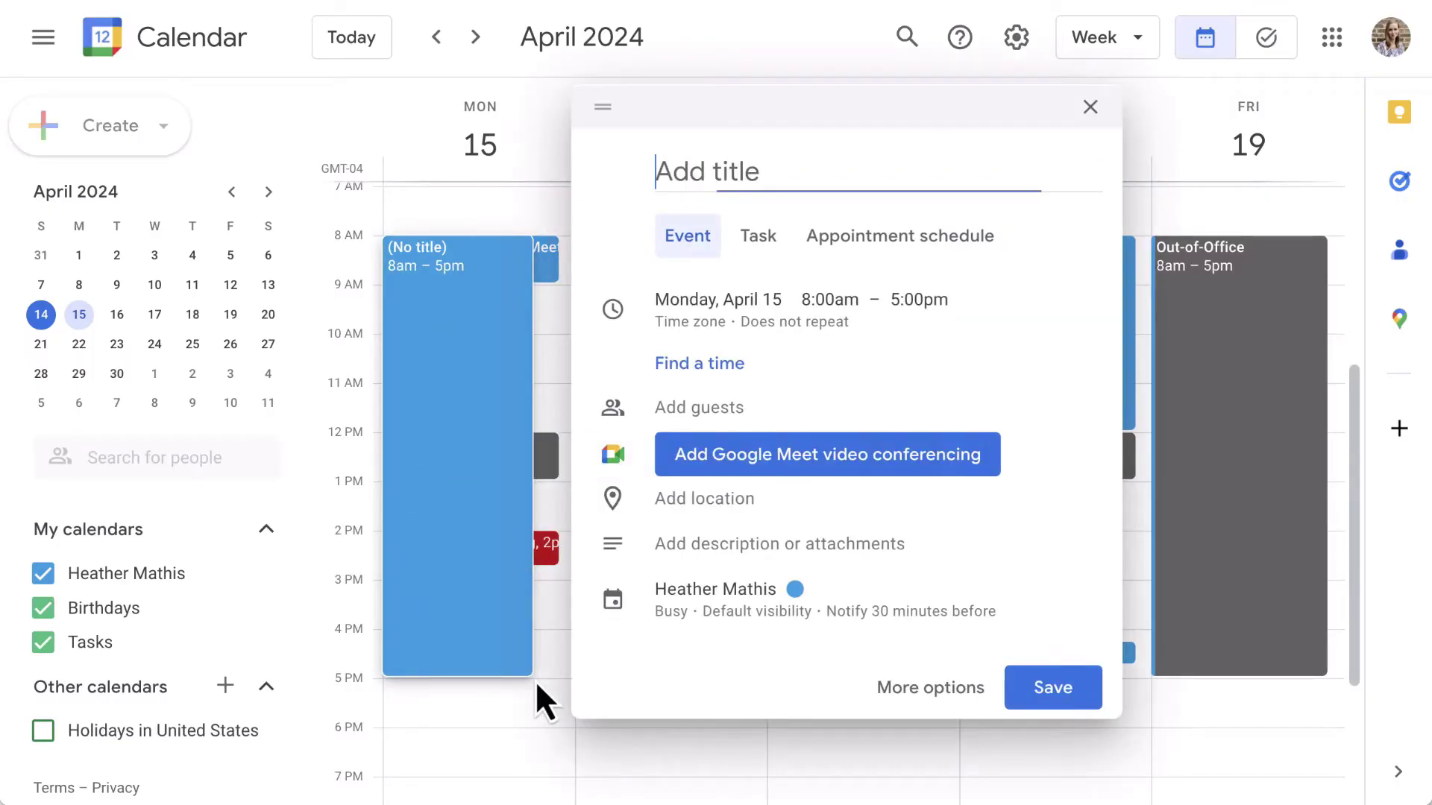
pyautogui.click(880, 234)
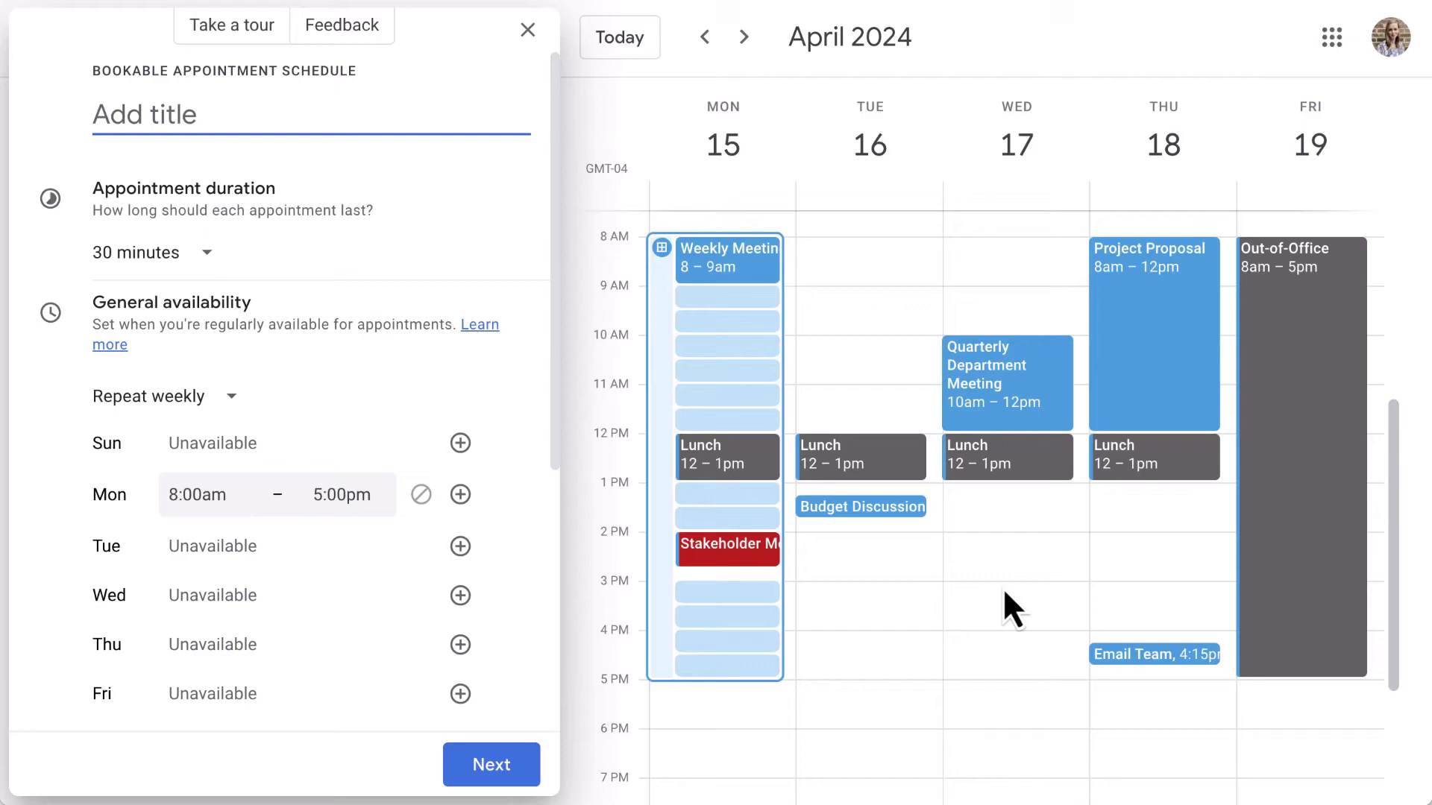
# Title the schedule 'Office Hours:' plus the owner's name, and settle on 30-minute appointments.
pyautogui.write('Offi')
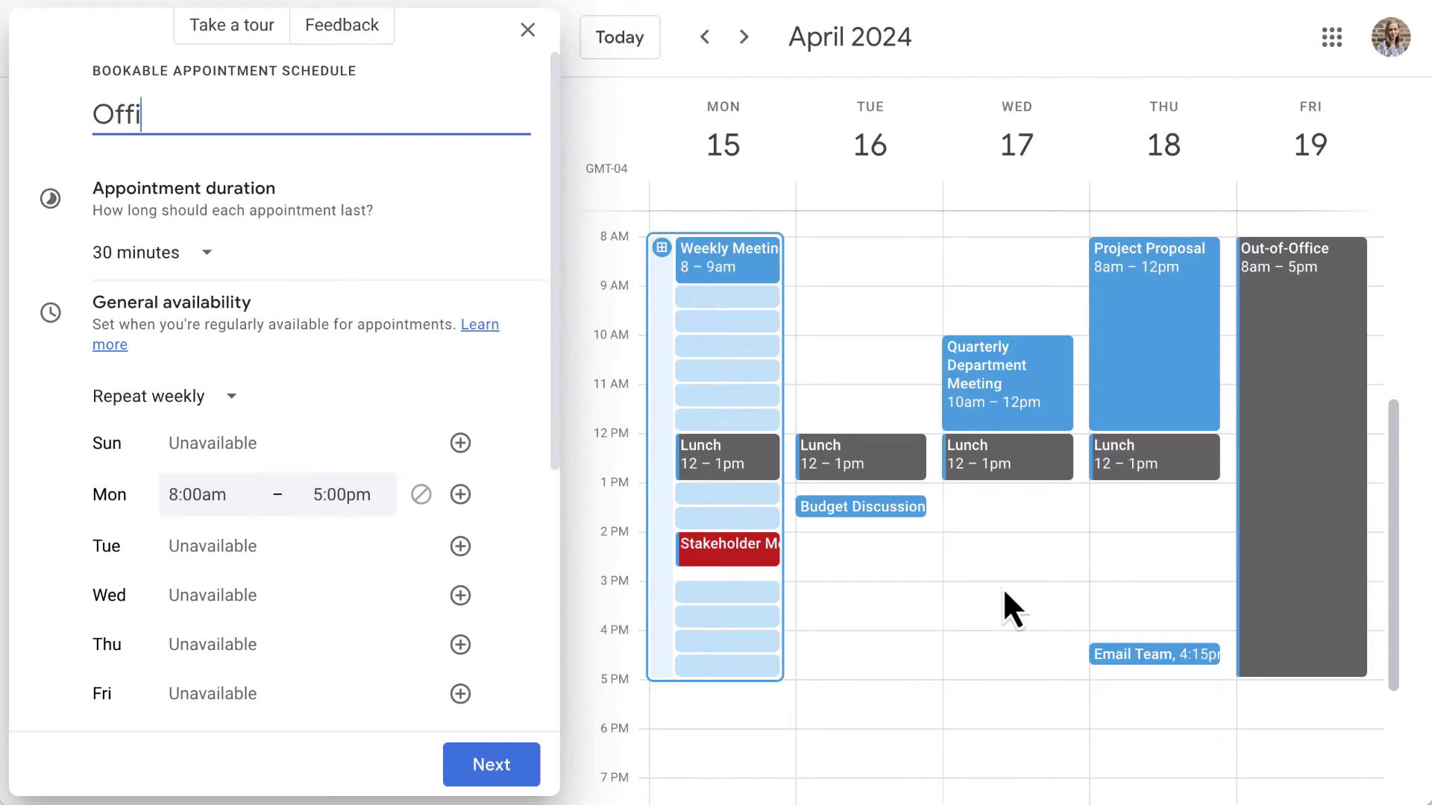
pyautogui.write('ce Hours: Heather Math')
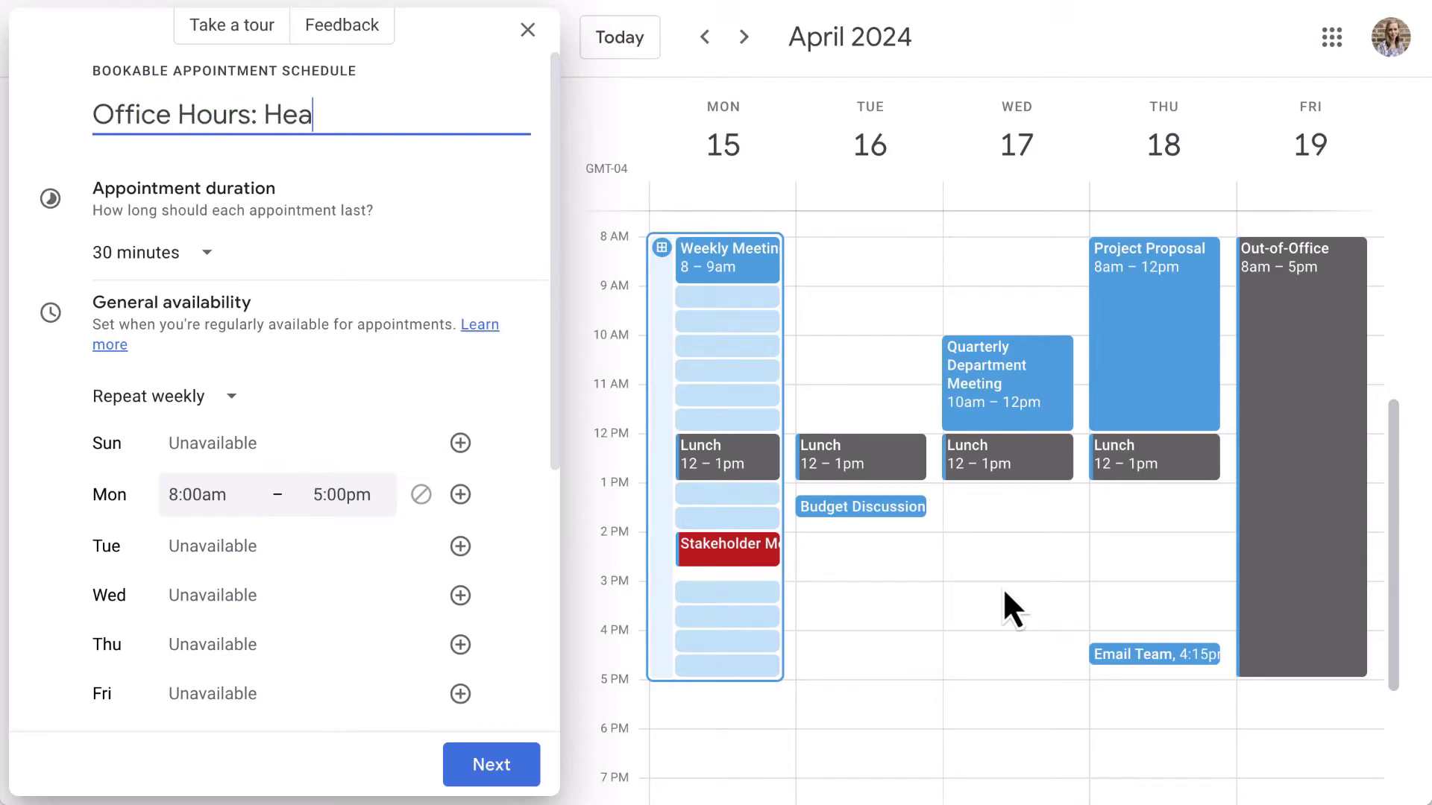
pyautogui.write('is')
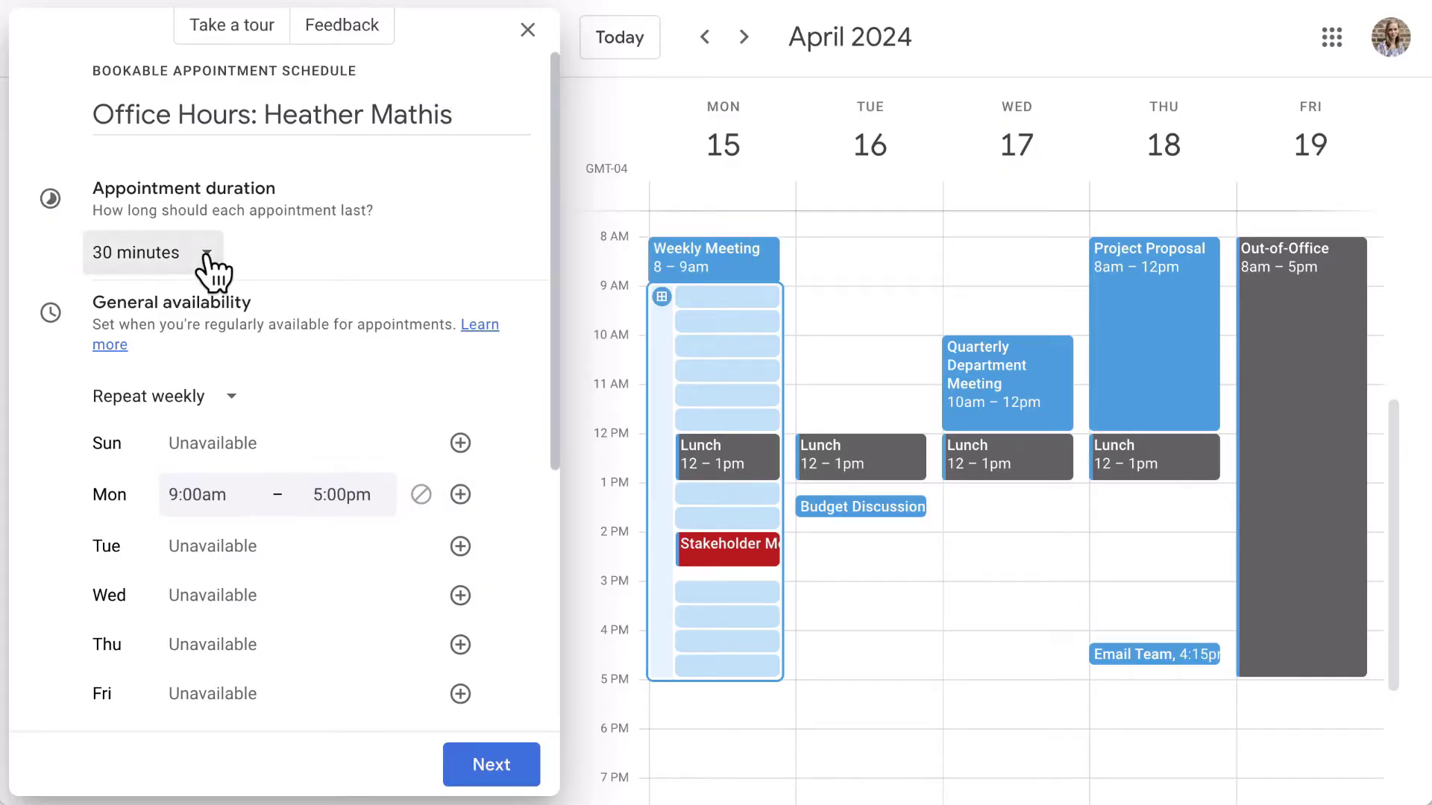
pyautogui.click(207, 256)
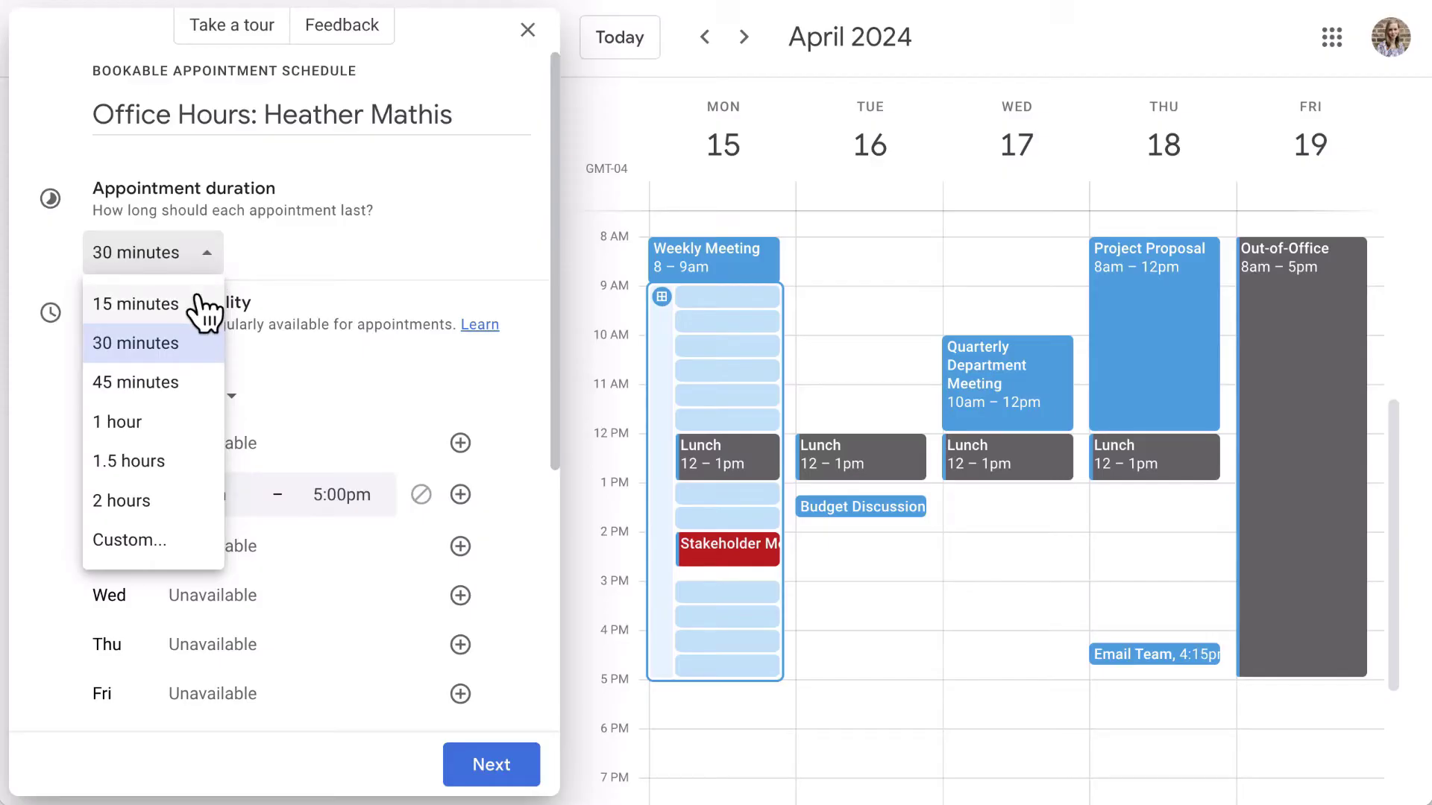
pyautogui.click(202, 304)
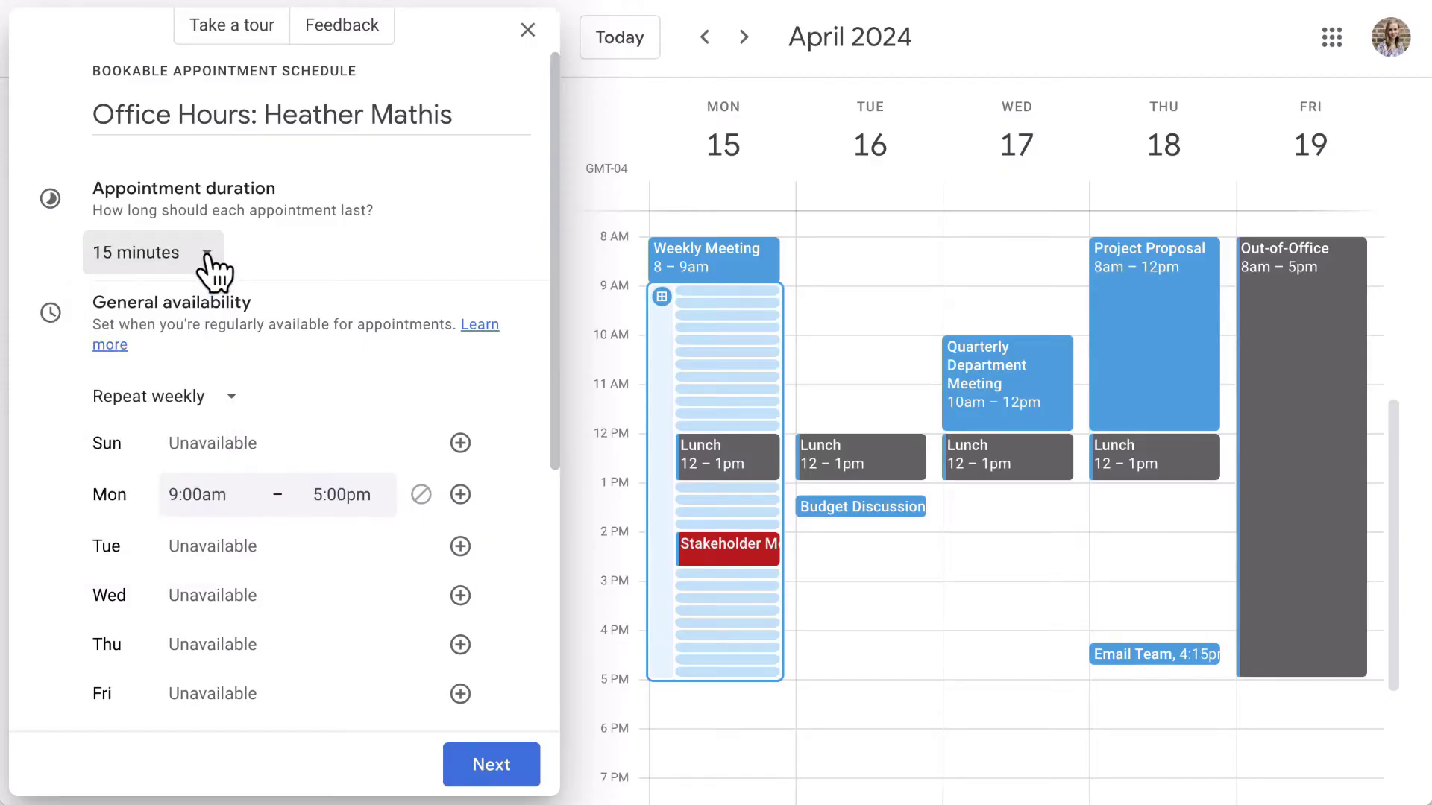
pyautogui.click(209, 256)
pyautogui.click(188, 422)
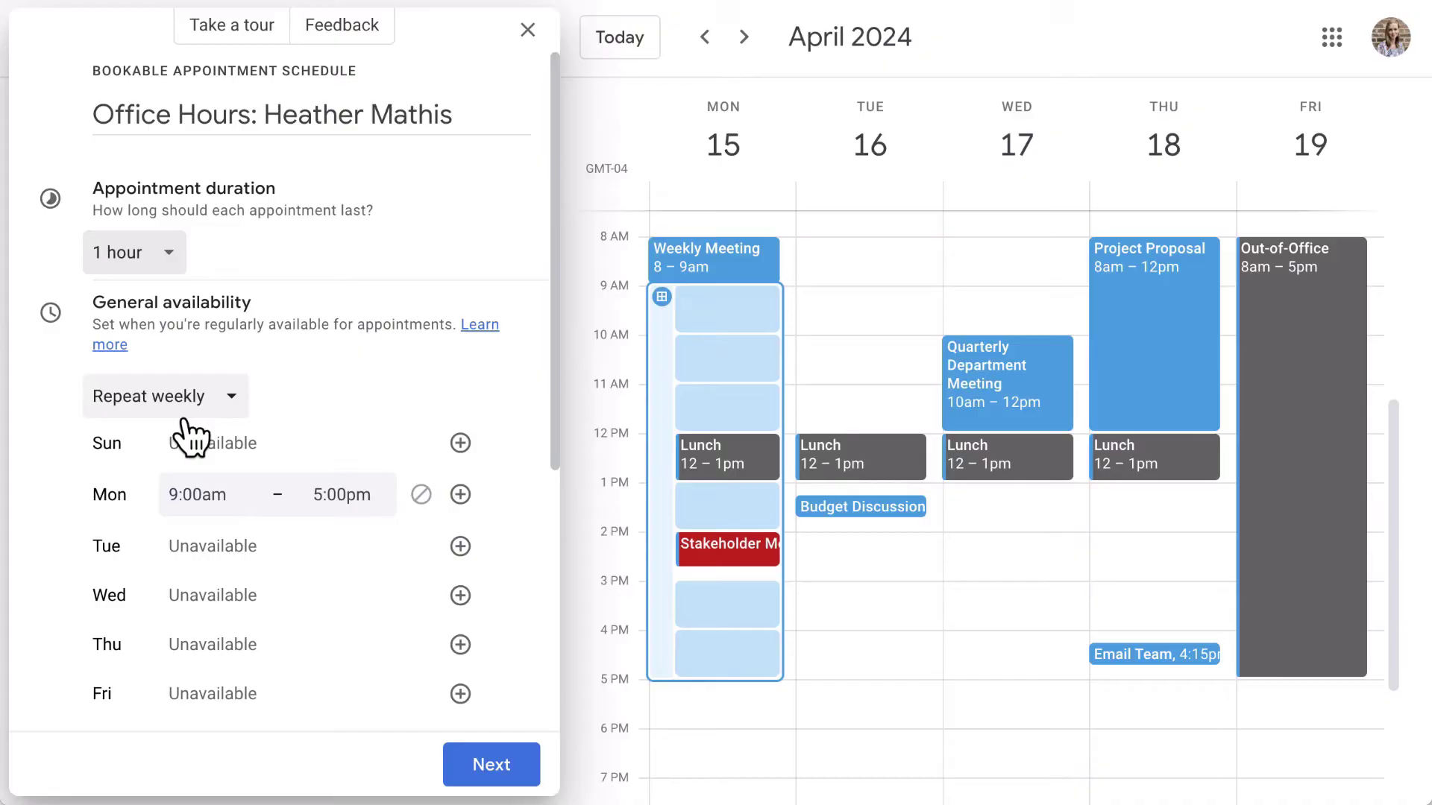
pyautogui.click(179, 257)
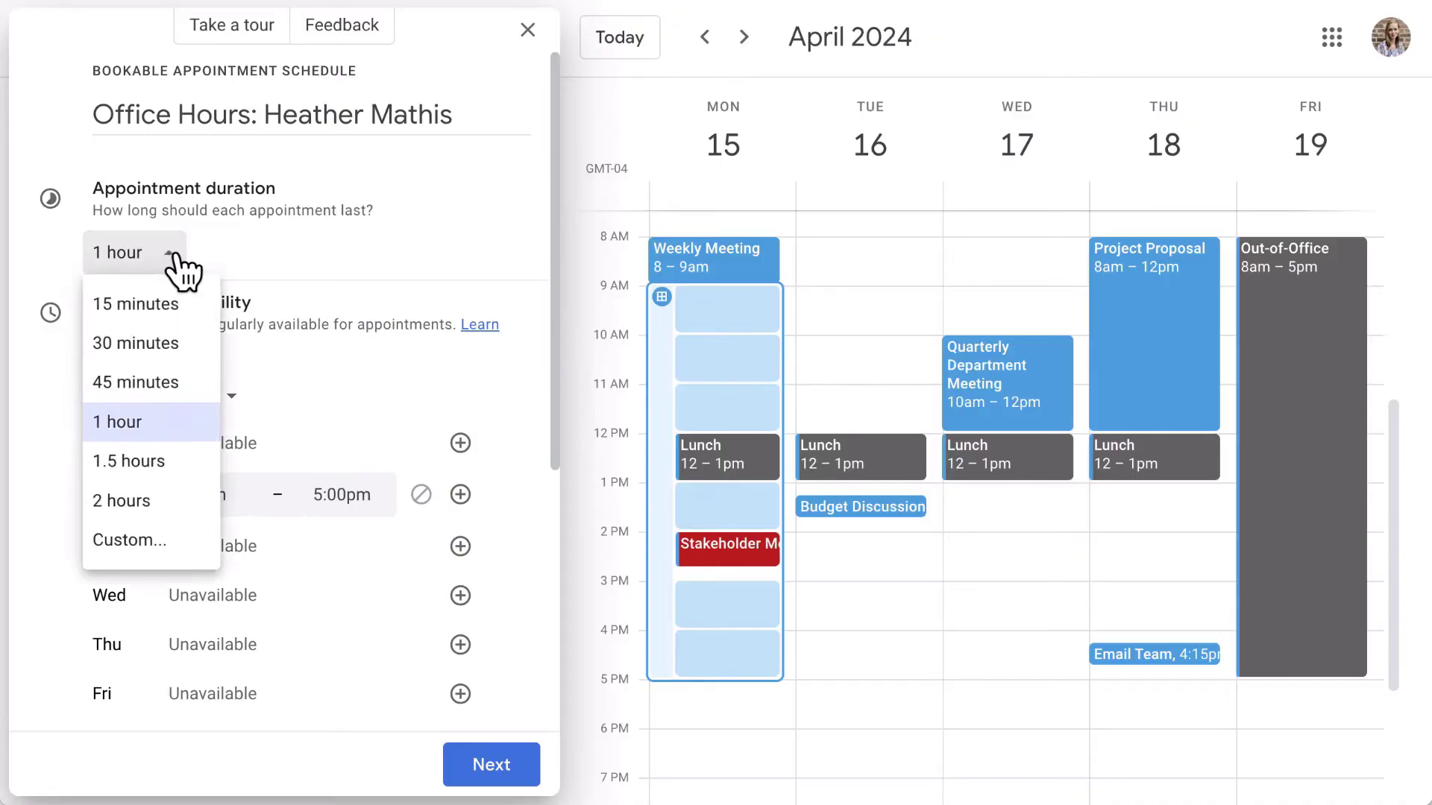
pyautogui.click(180, 344)
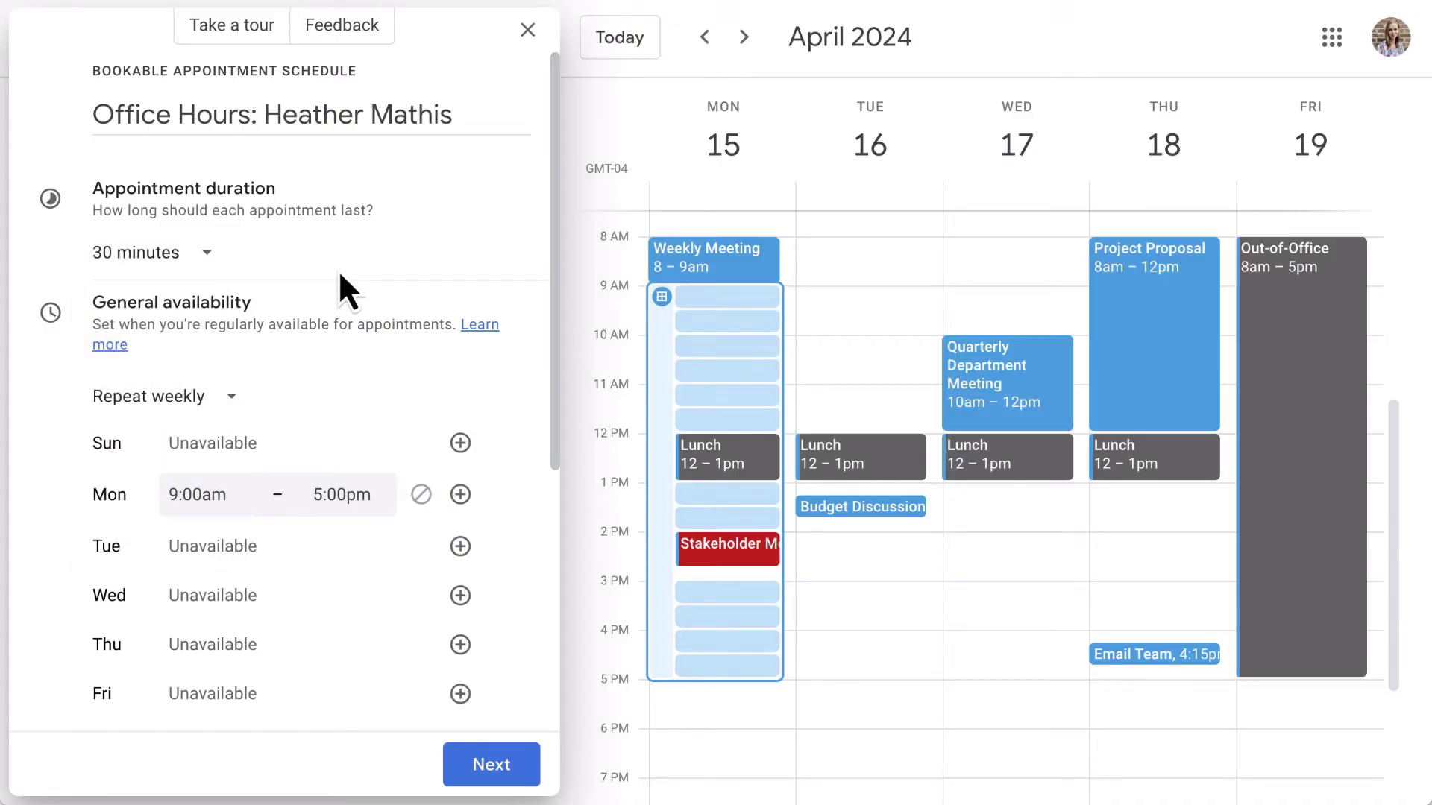
pyautogui.click(209, 396)
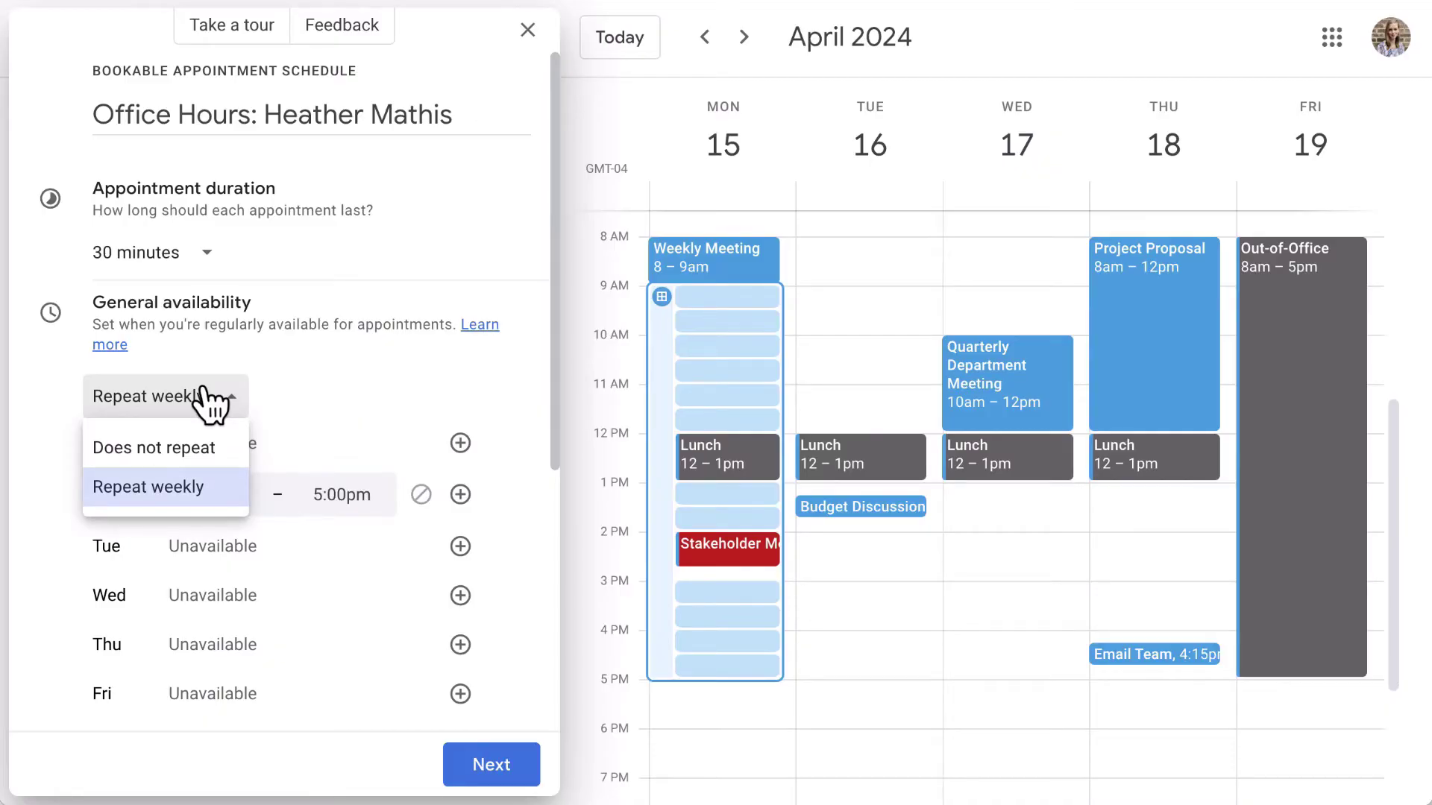
# Keep weekly repeat and add 9:00am–5:00pm hours for Tuesday, Wednesday and Thursday.
pyautogui.click(224, 493)
pyautogui.scroll(-3, 495, 455)
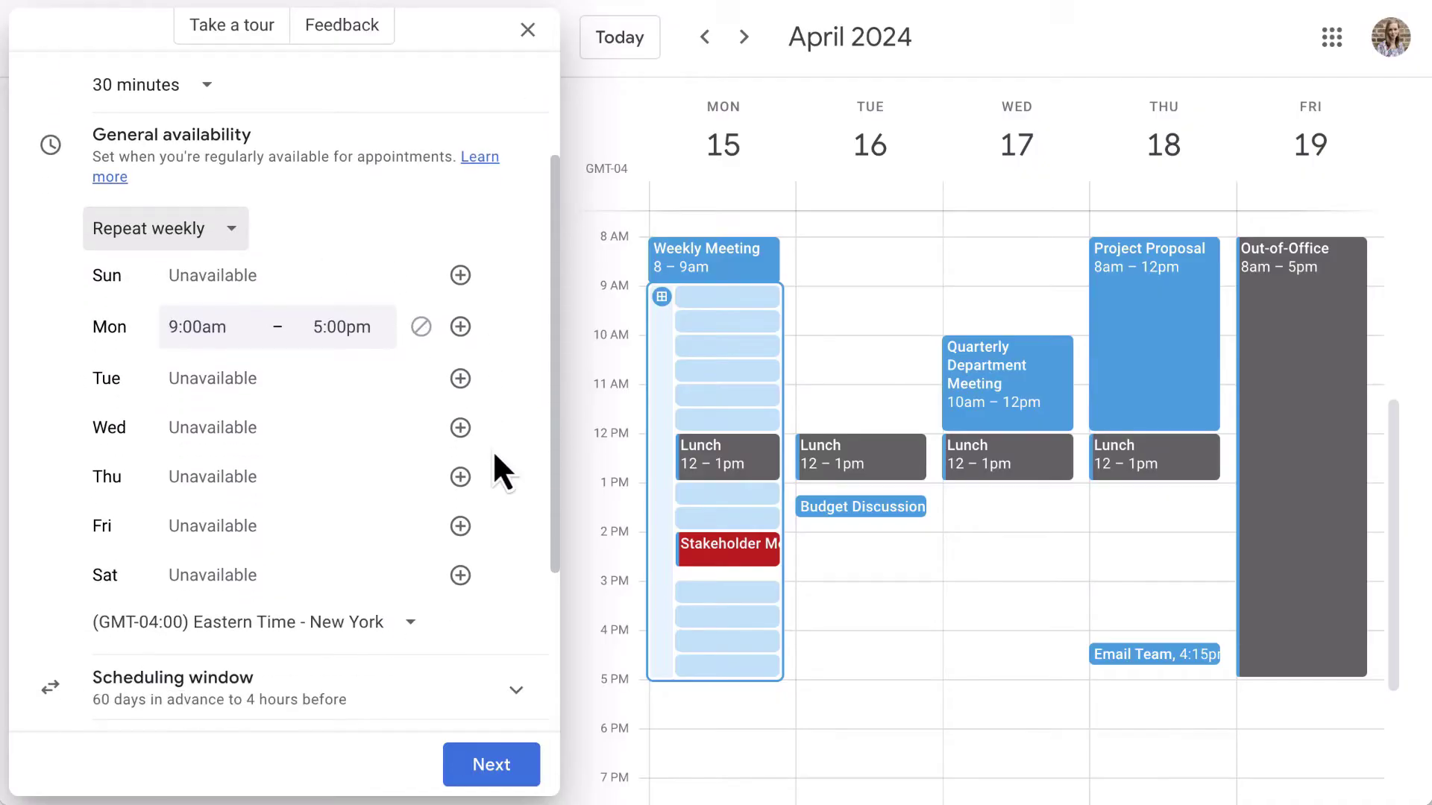
pyautogui.click(460, 378)
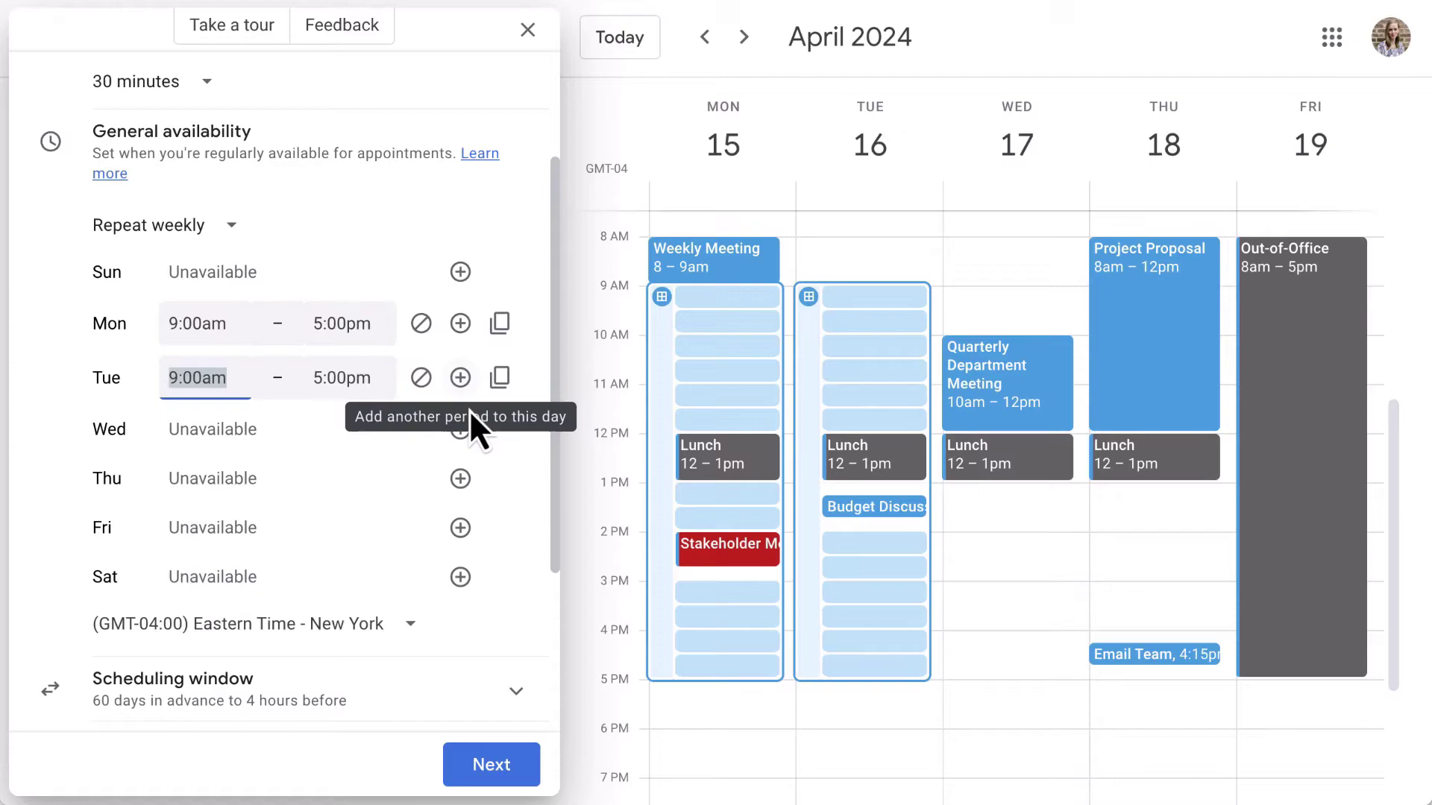
pyautogui.click(460, 479)
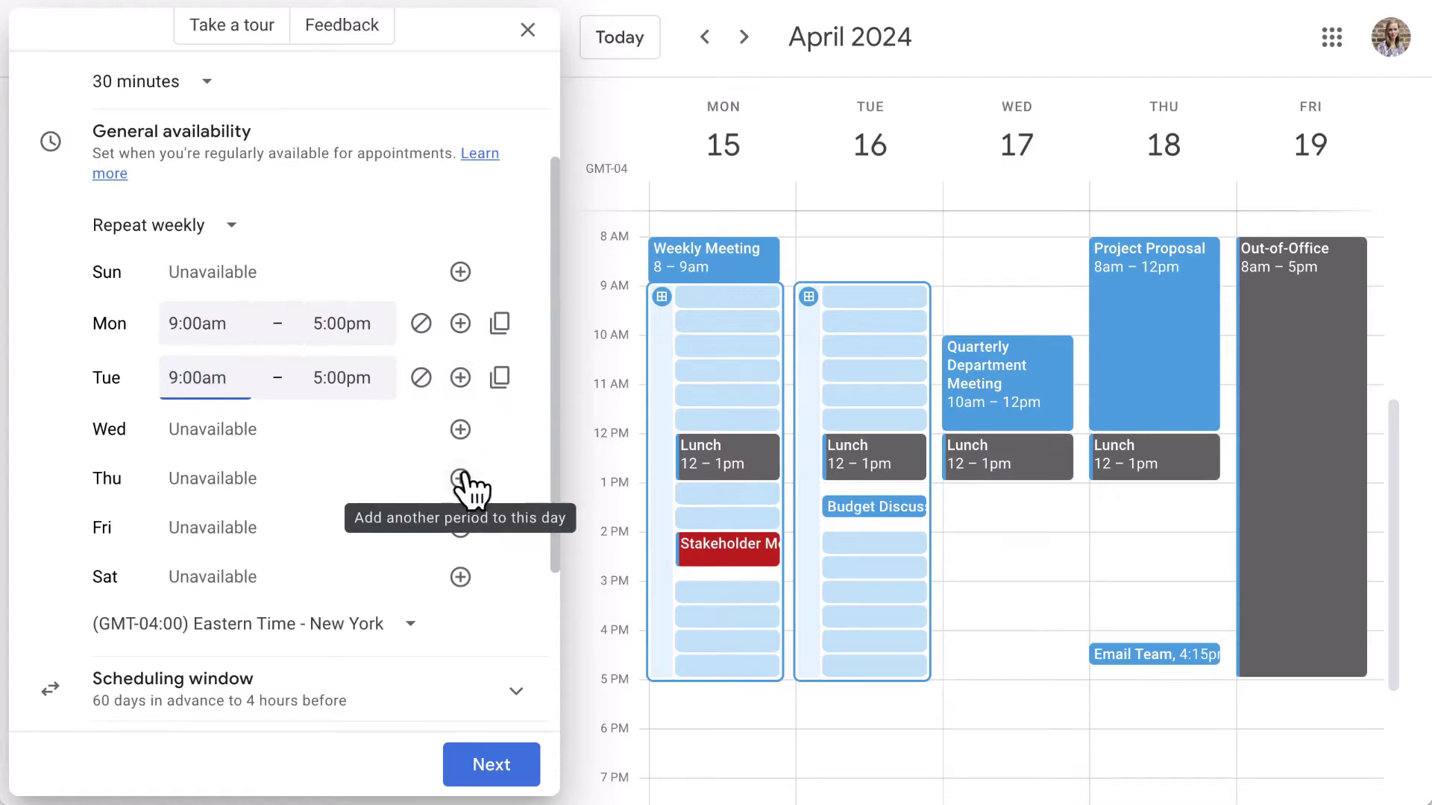
pyautogui.click(461, 534)
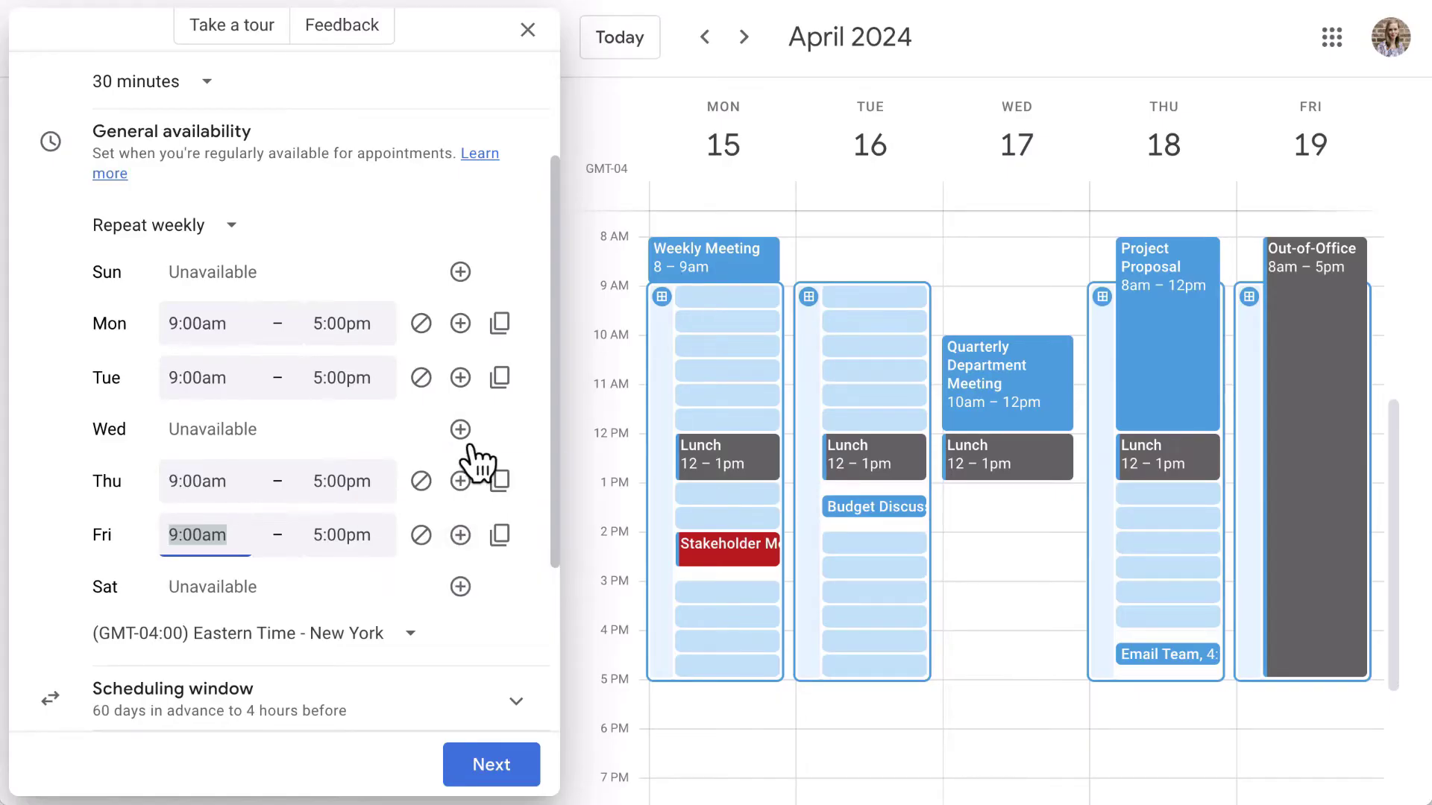
pyautogui.click(421, 534)
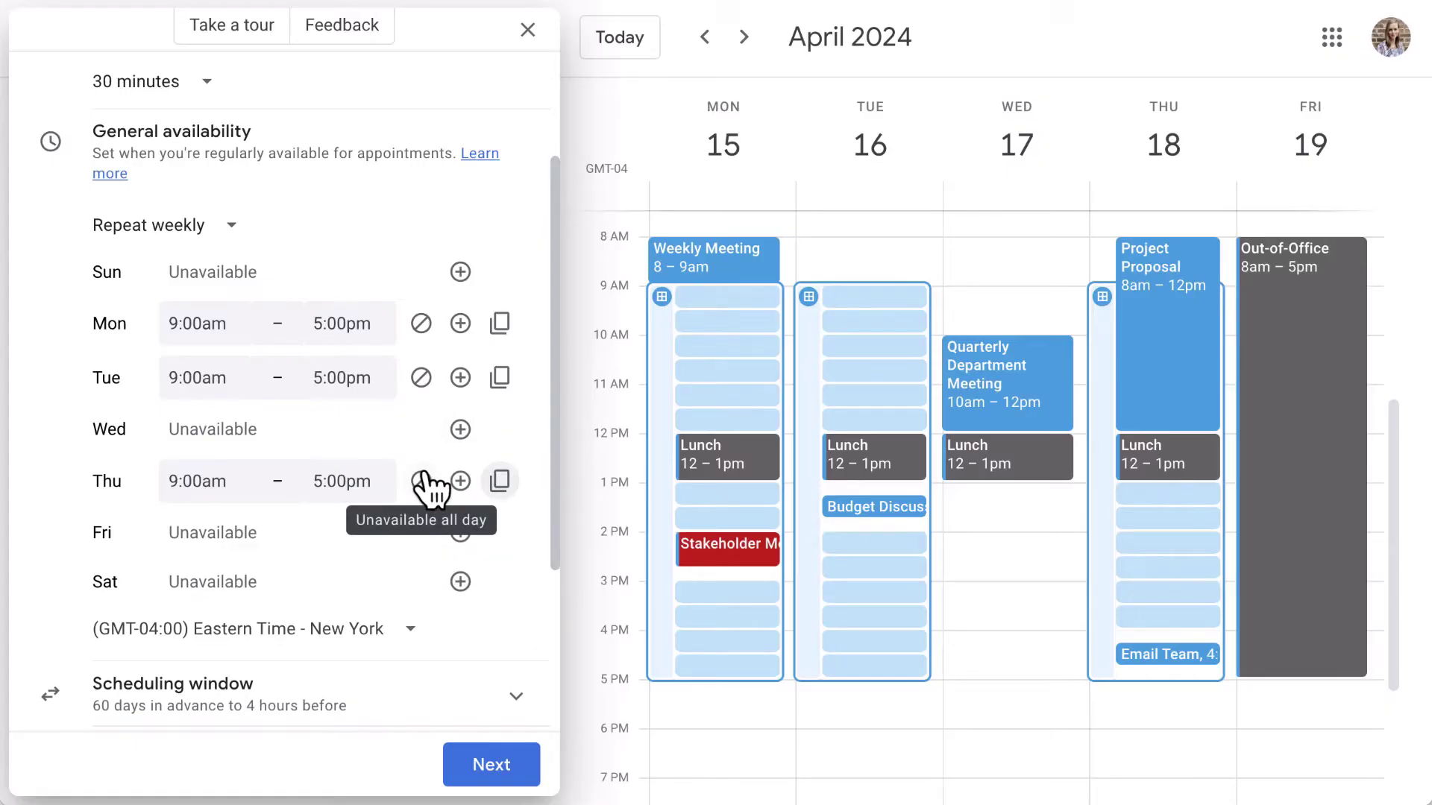
pyautogui.click(422, 481)
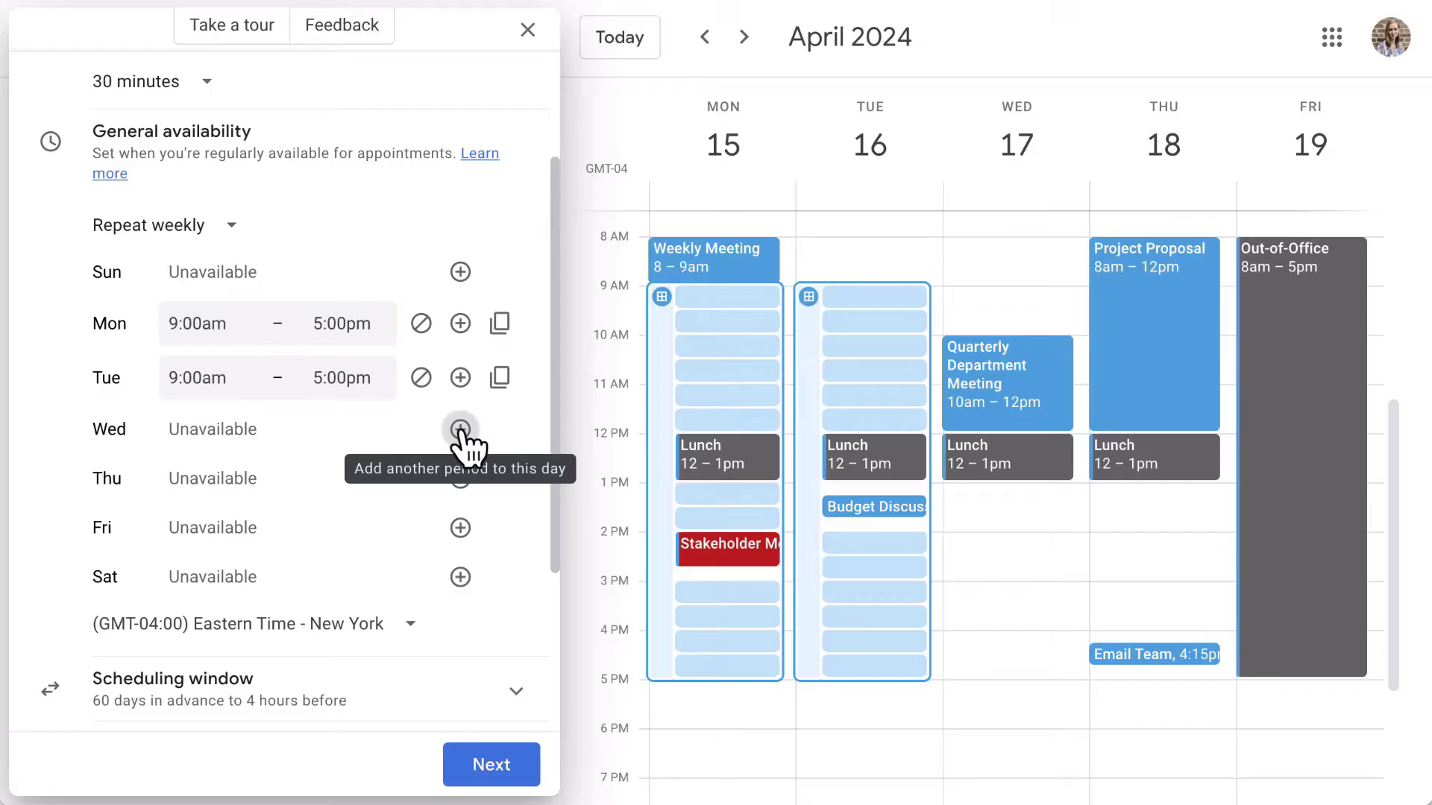
pyautogui.click(460, 431)
pyautogui.click(460, 484)
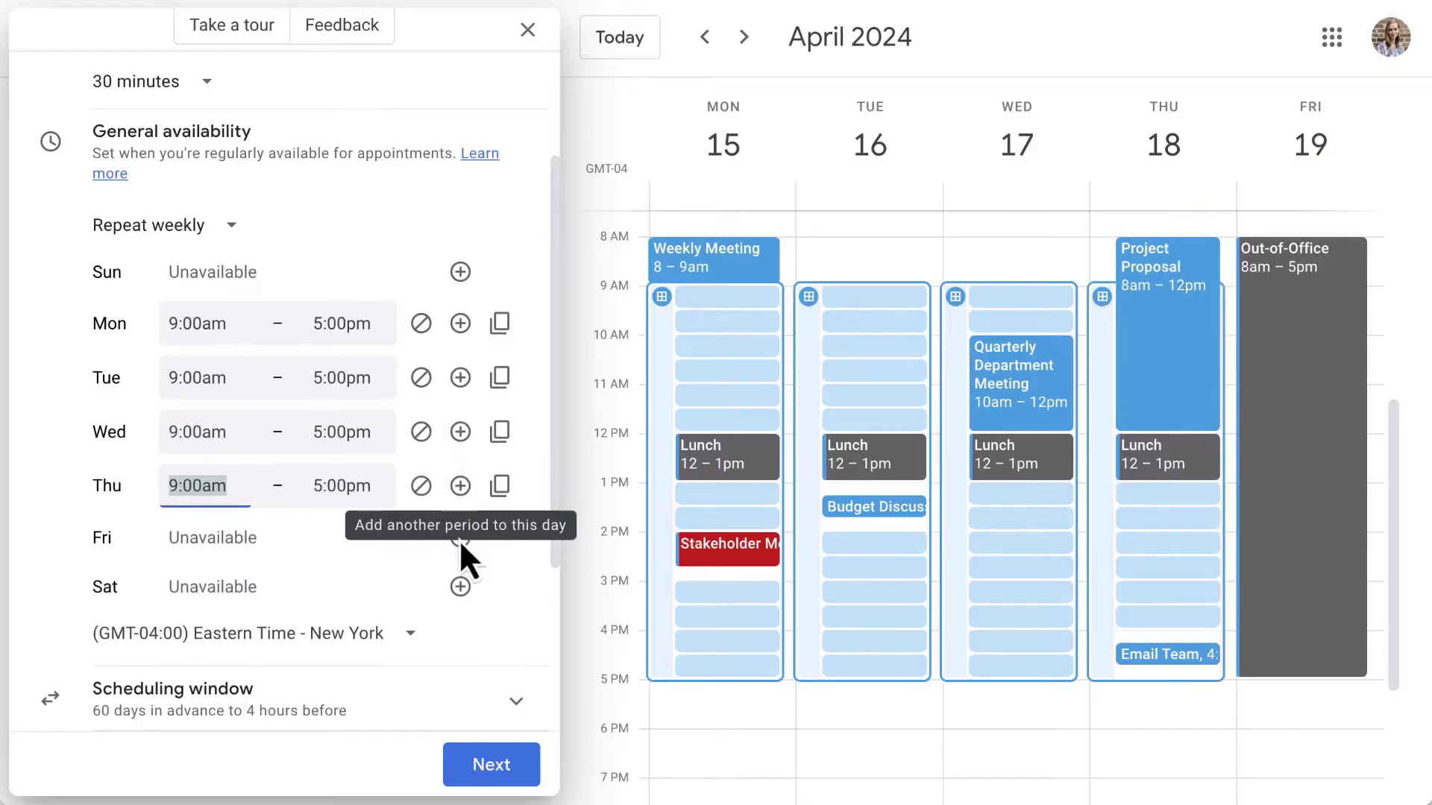
# Add Friday hours, then end Monday, Wednesday and Friday availability at 1:00pm.
pyautogui.click(460, 537)
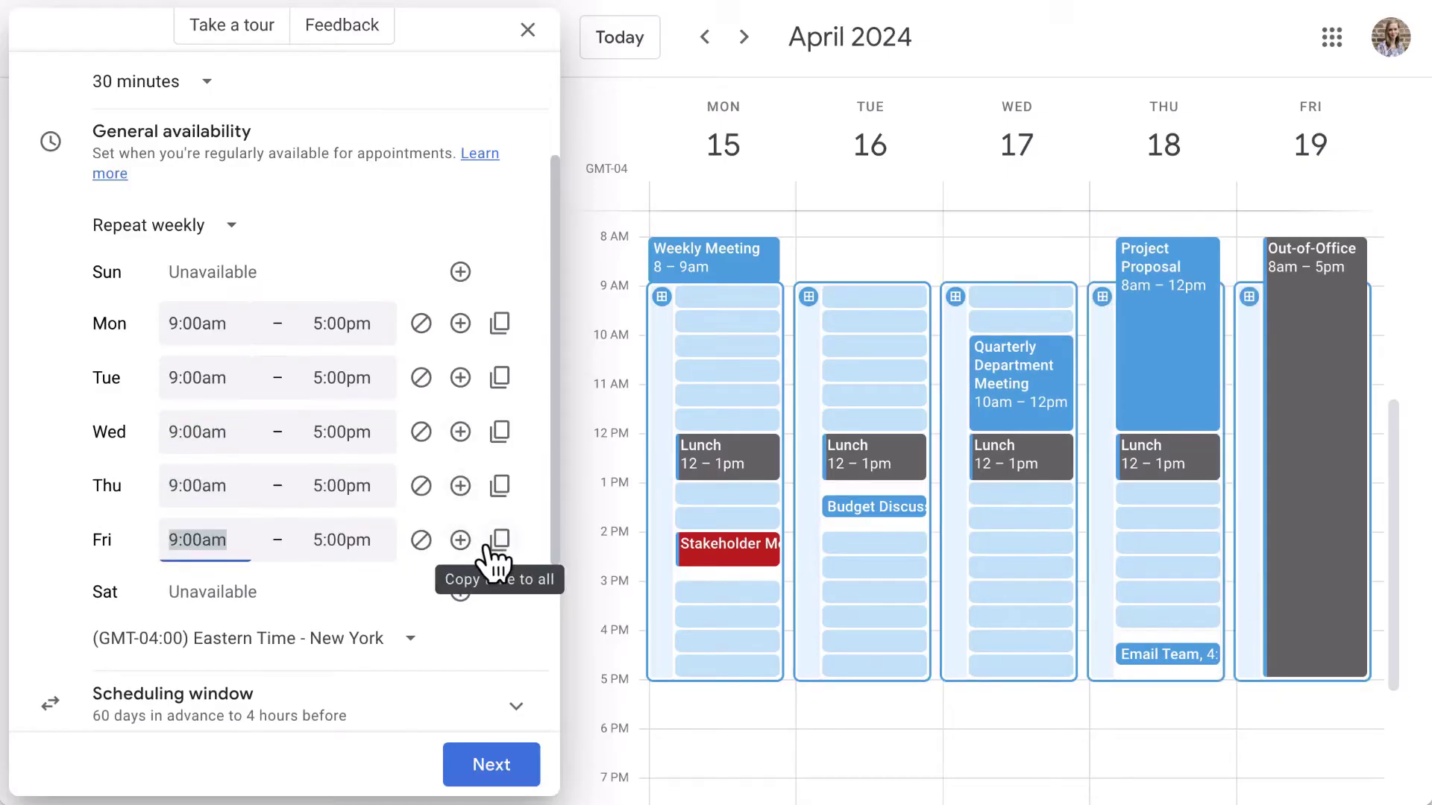
pyautogui.click(49, 558)
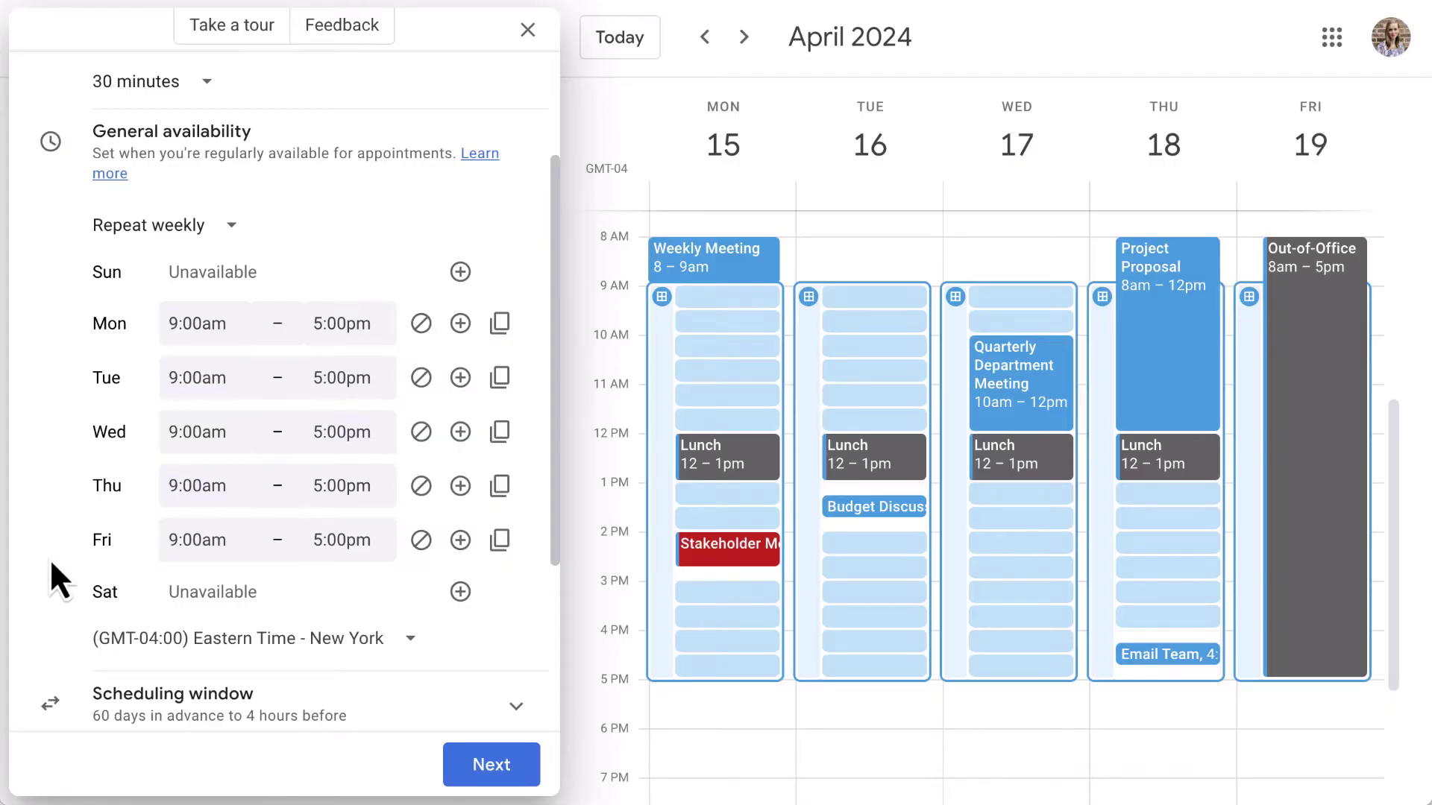
pyautogui.click(340, 322)
pyautogui.scroll(5, 355, 447)
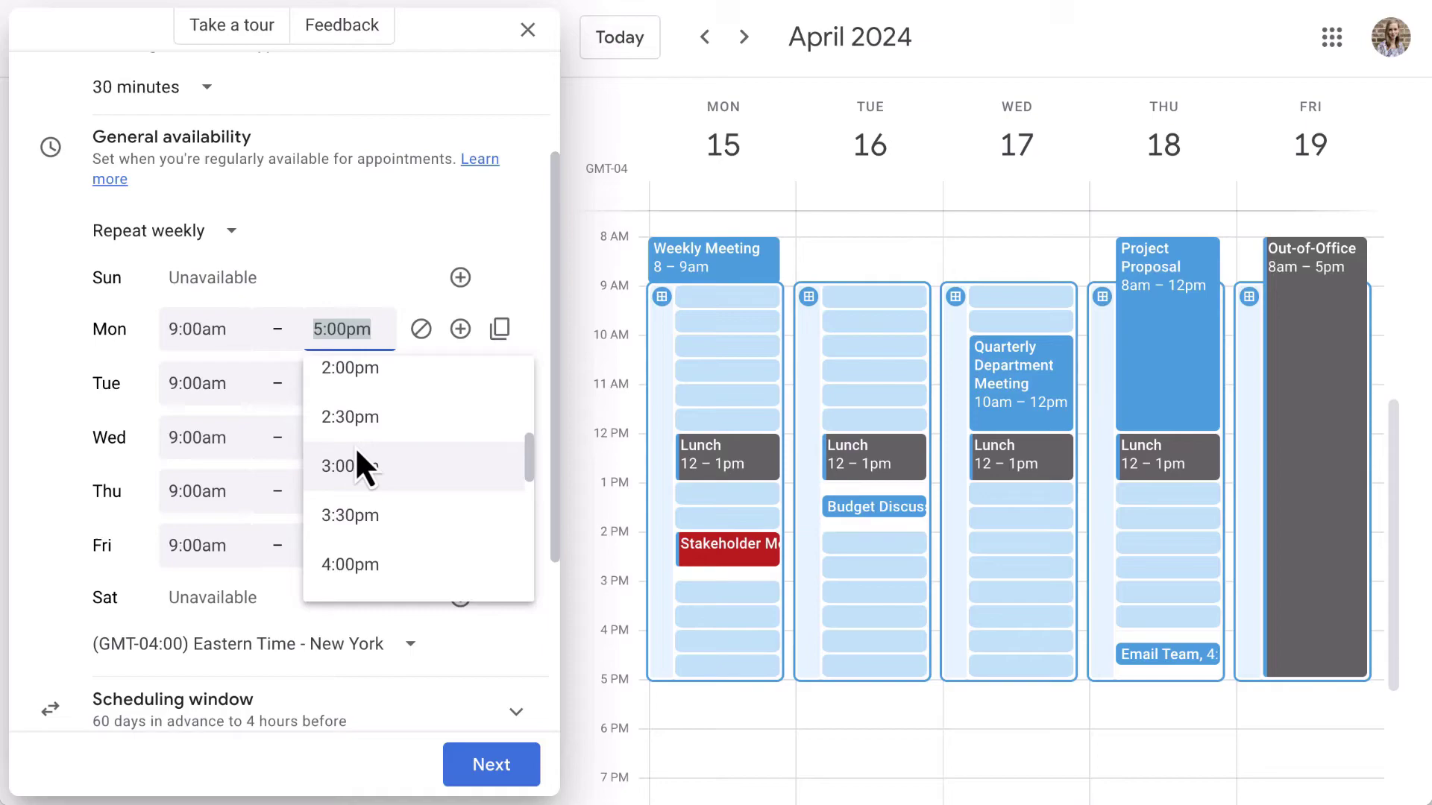
pyautogui.click(355, 440)
pyautogui.click(328, 438)
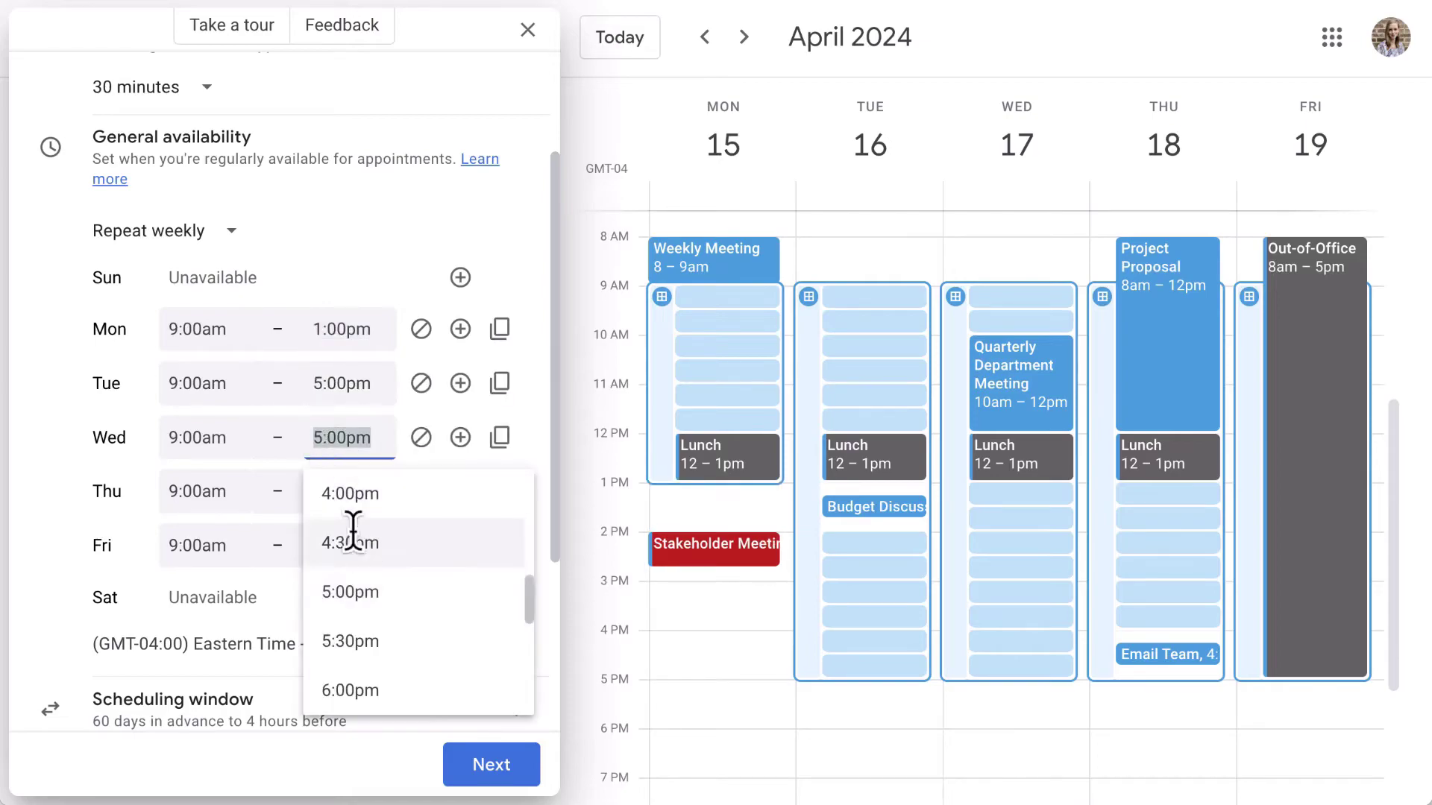
pyautogui.scroll(5, 355, 531)
pyautogui.scroll(1, 351, 514)
pyautogui.click(346, 503)
pyautogui.click(336, 543)
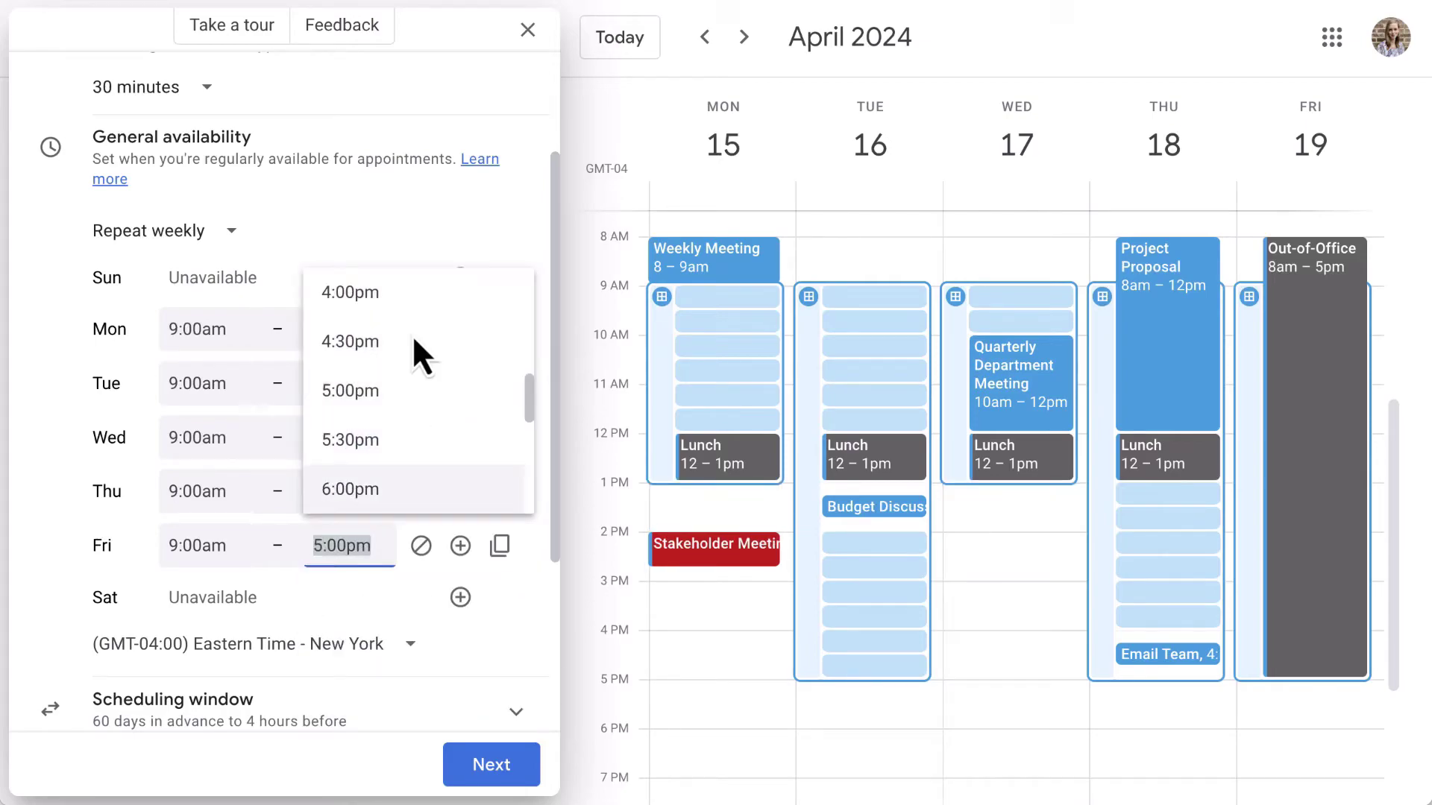
pyautogui.scroll(4, 411, 334)
pyautogui.scroll(2, 402, 334)
pyautogui.click(386, 339)
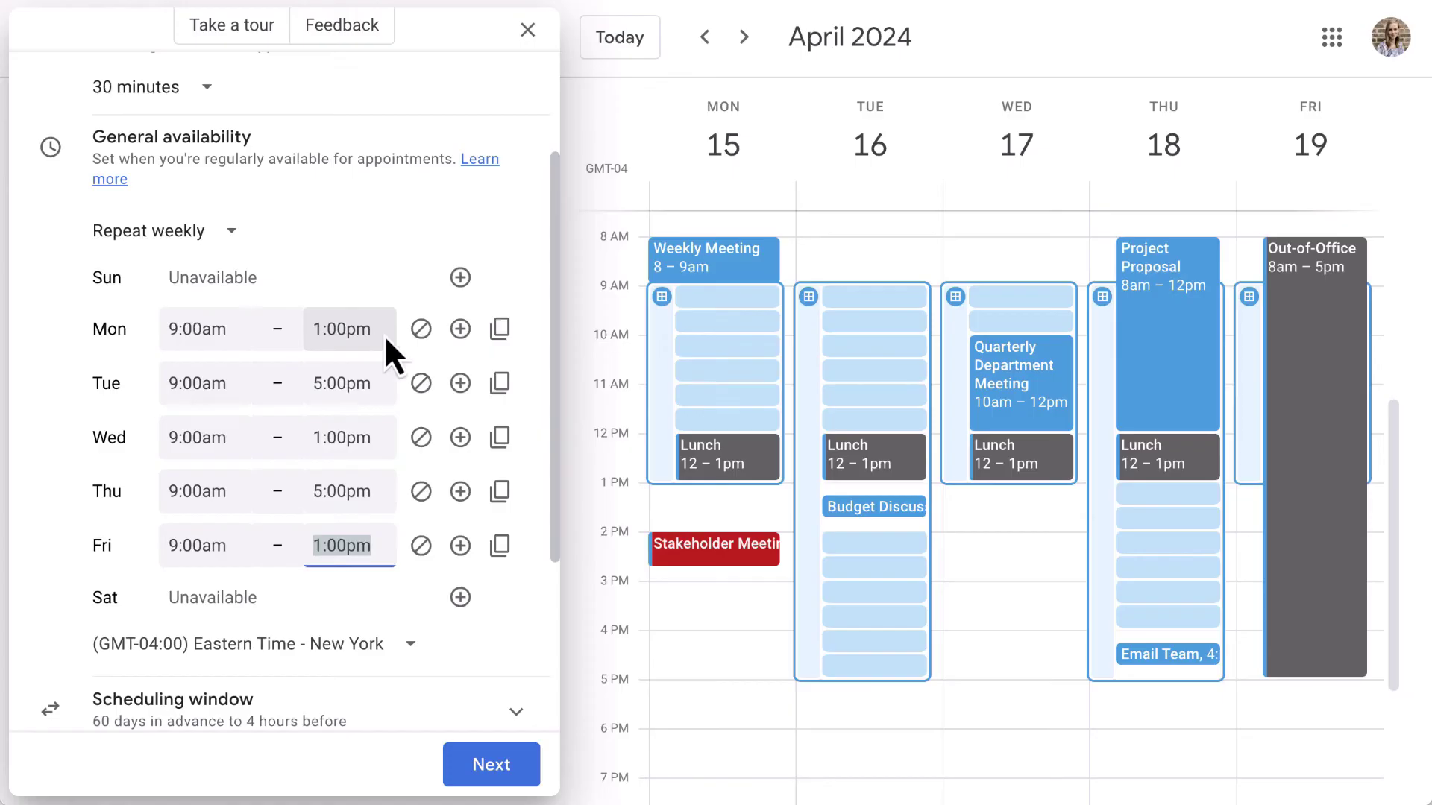
# Make Tuesday and Thursday availability start at 12:00pm.
pyautogui.click(171, 385)
pyautogui.scroll(-4, 246, 549)
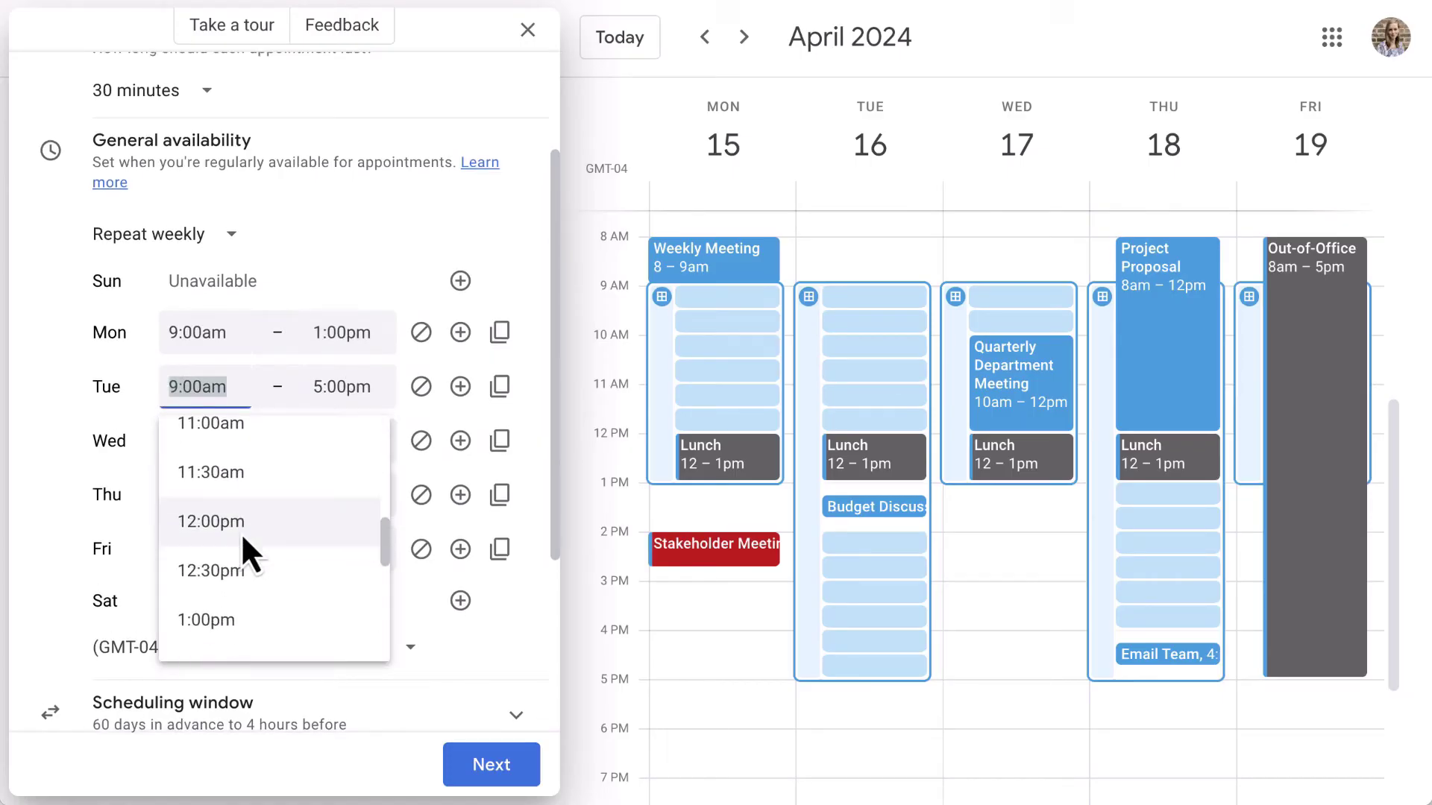
pyautogui.click(240, 532)
pyautogui.click(188, 495)
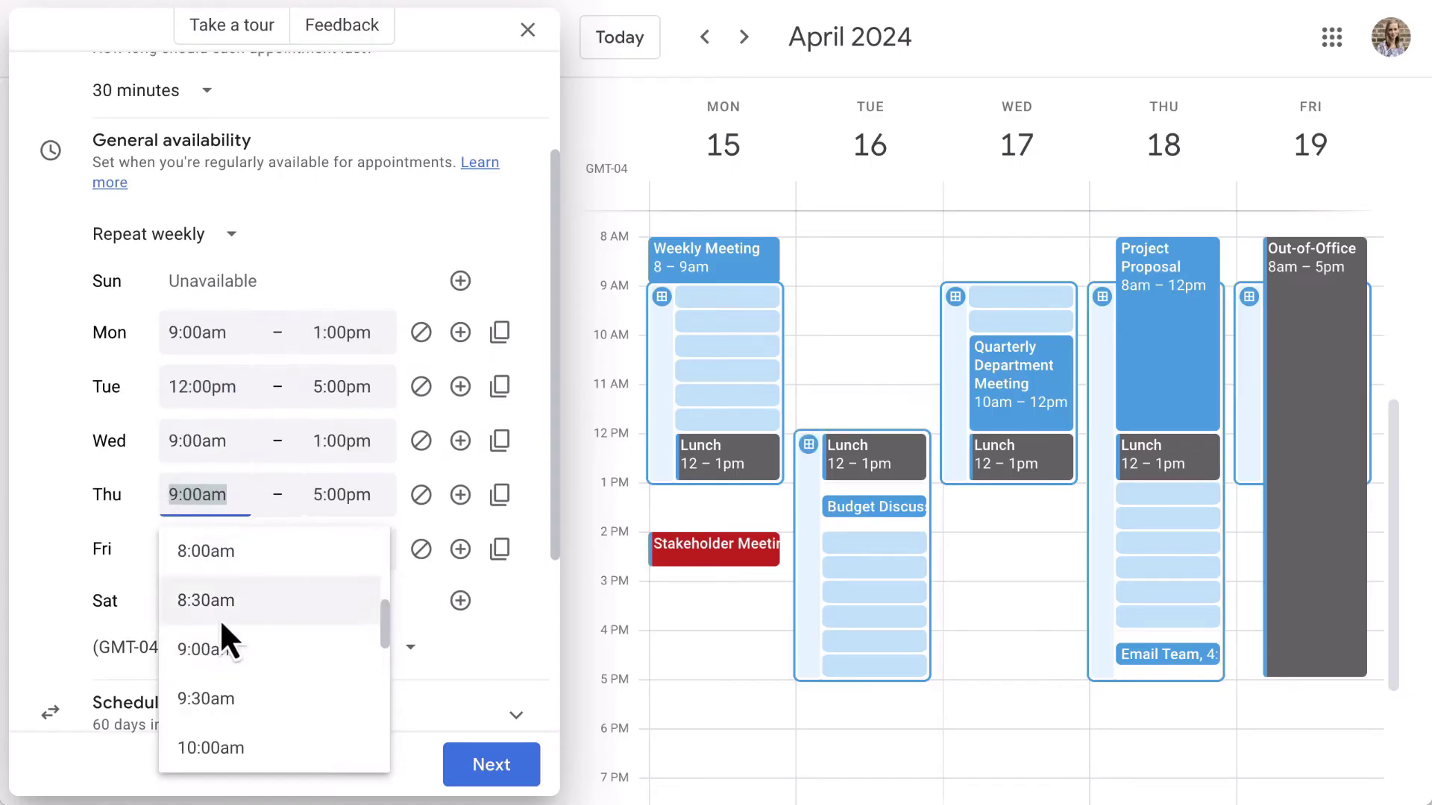
pyautogui.scroll(-3, 222, 623)
pyautogui.scroll(-2, 220, 634)
pyautogui.click(221, 598)
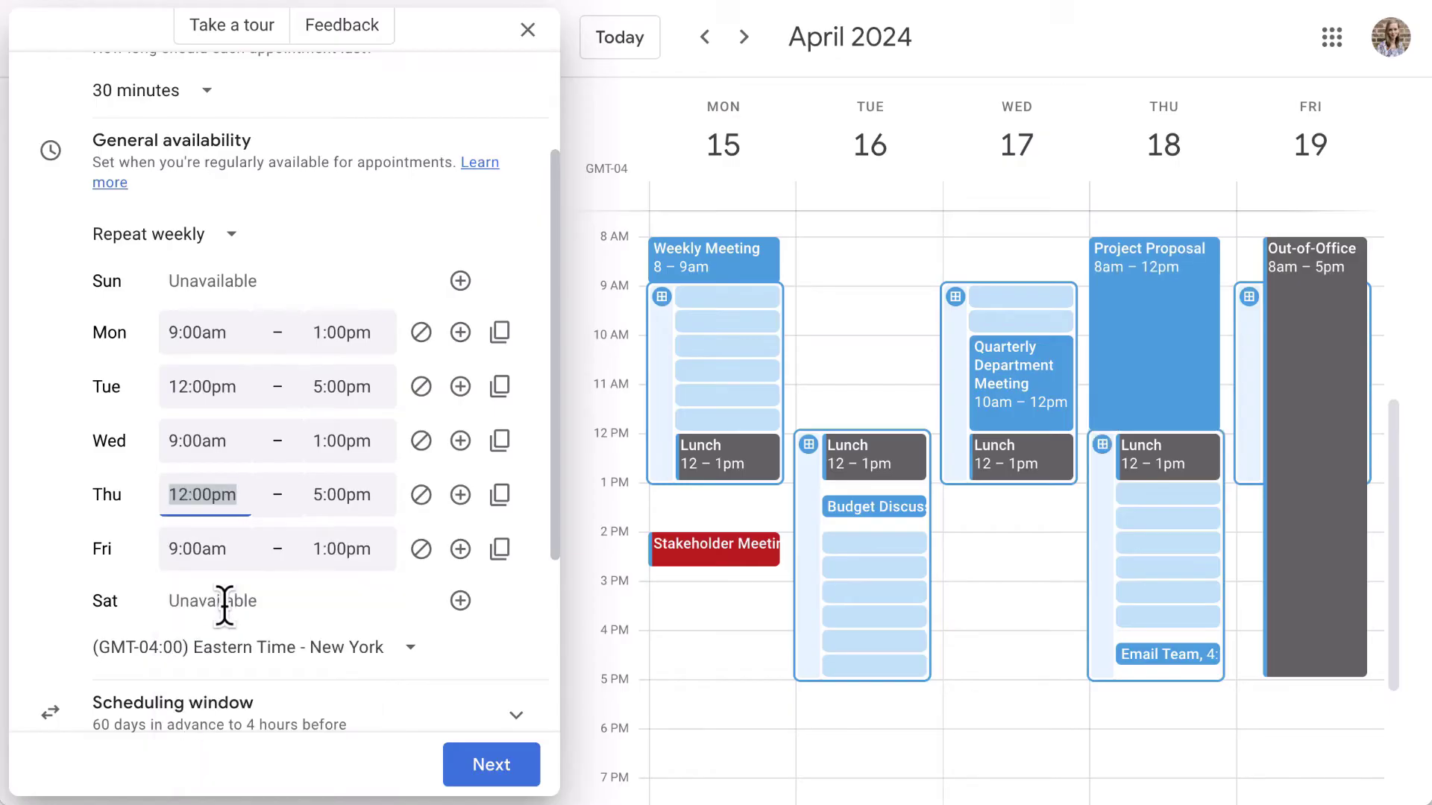
pyautogui.scroll(-4, 62, 569)
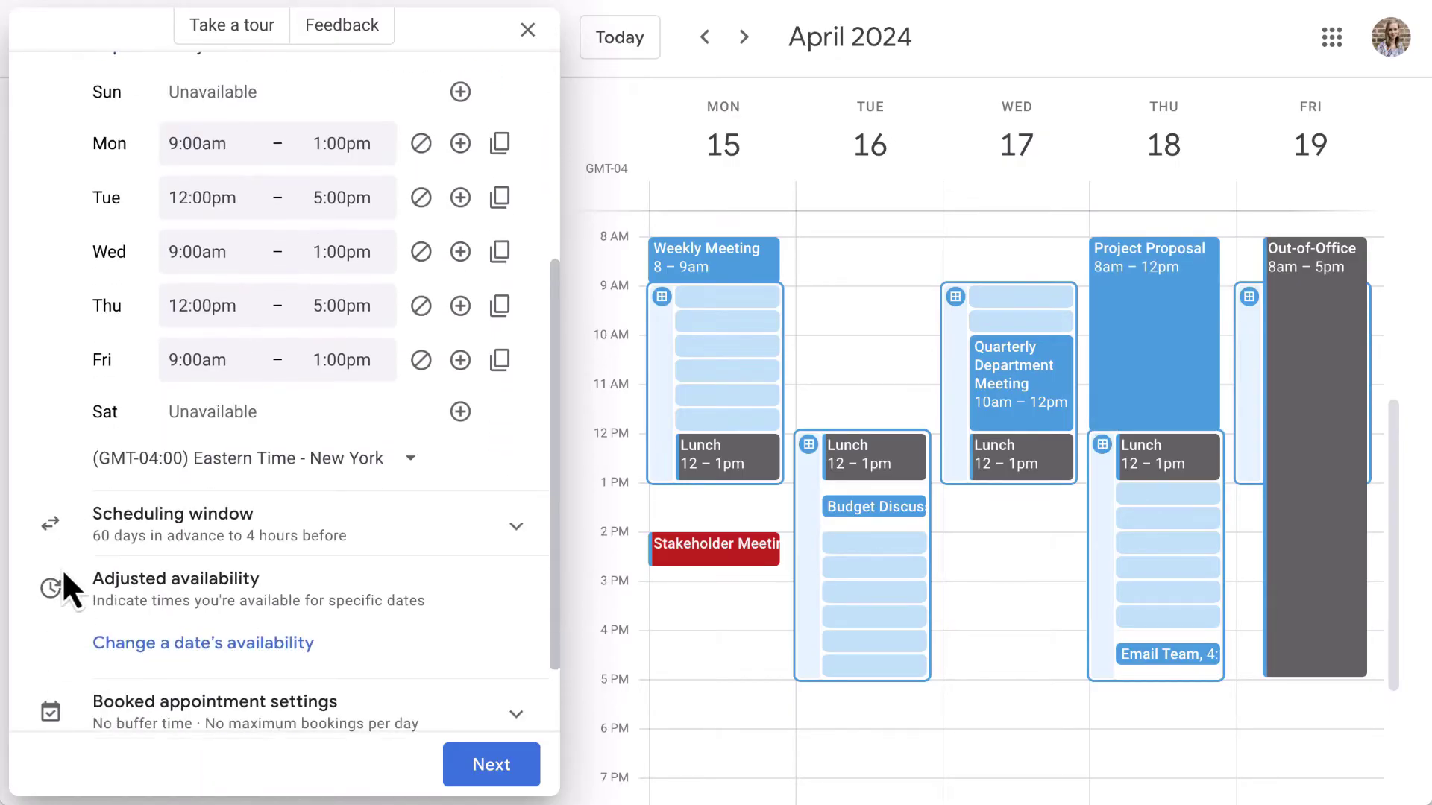
# Keep bookings open now up to 60 days ahead, with 6 hours minimum notice.
pyautogui.click(509, 440)
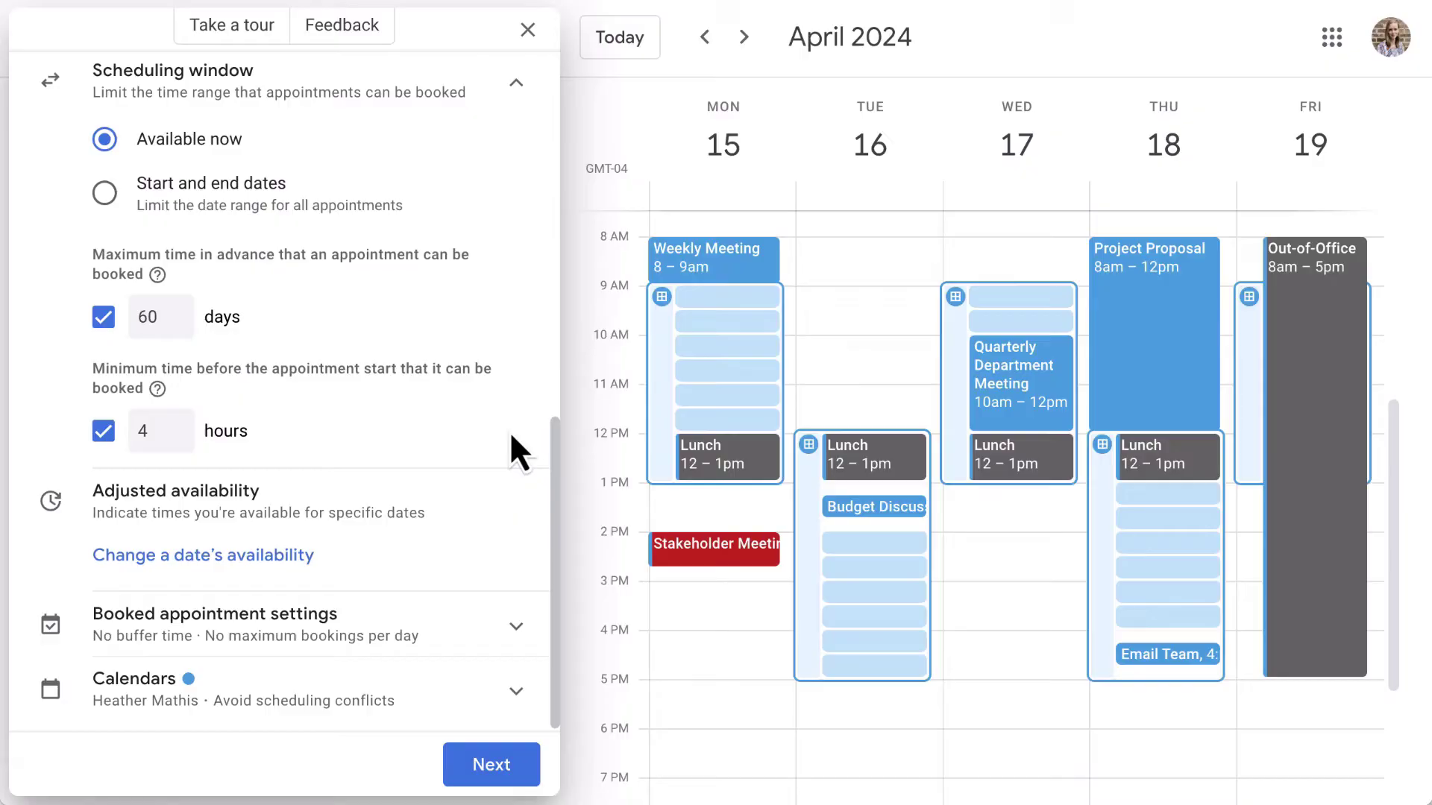
pyautogui.scroll(2, 425, 454)
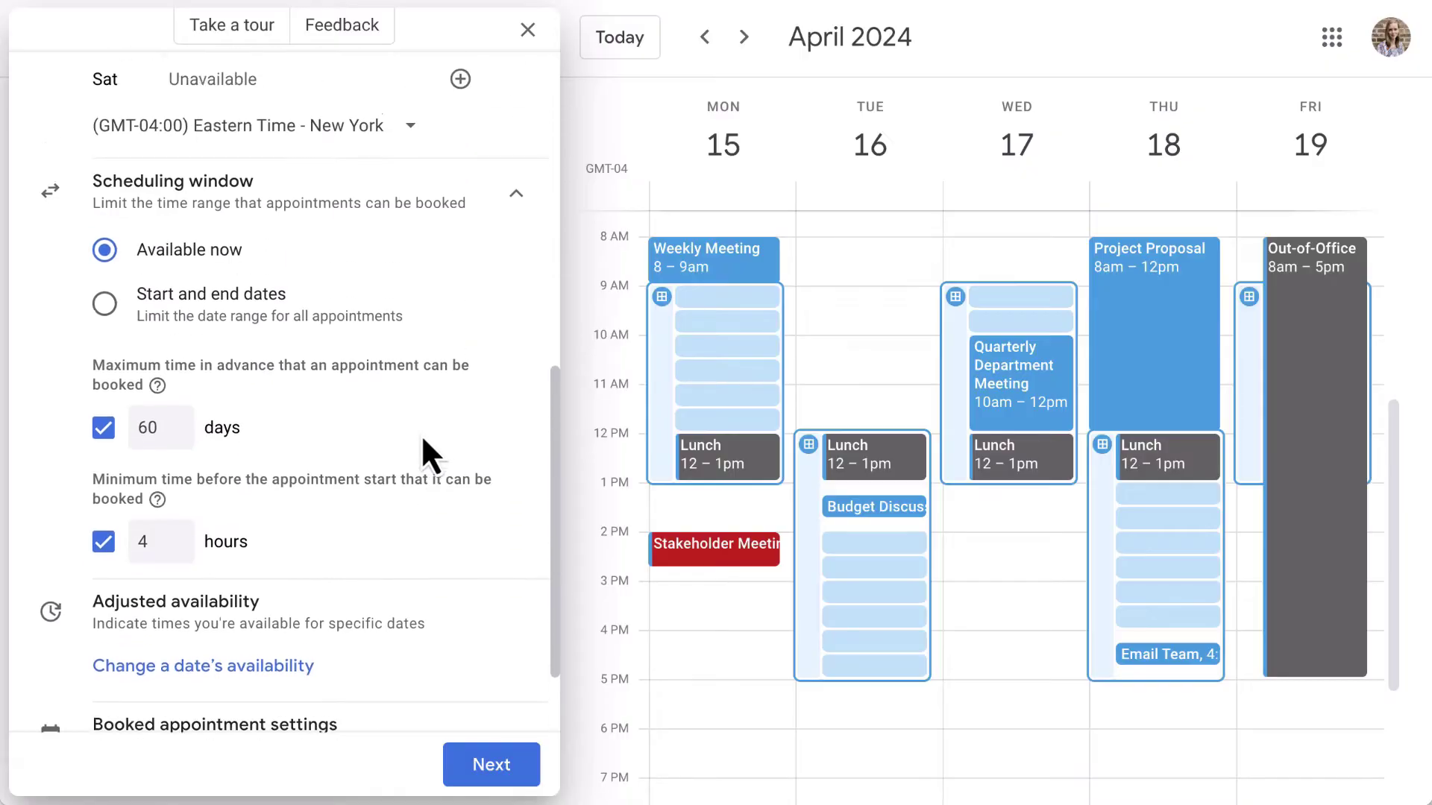
pyautogui.click(105, 309)
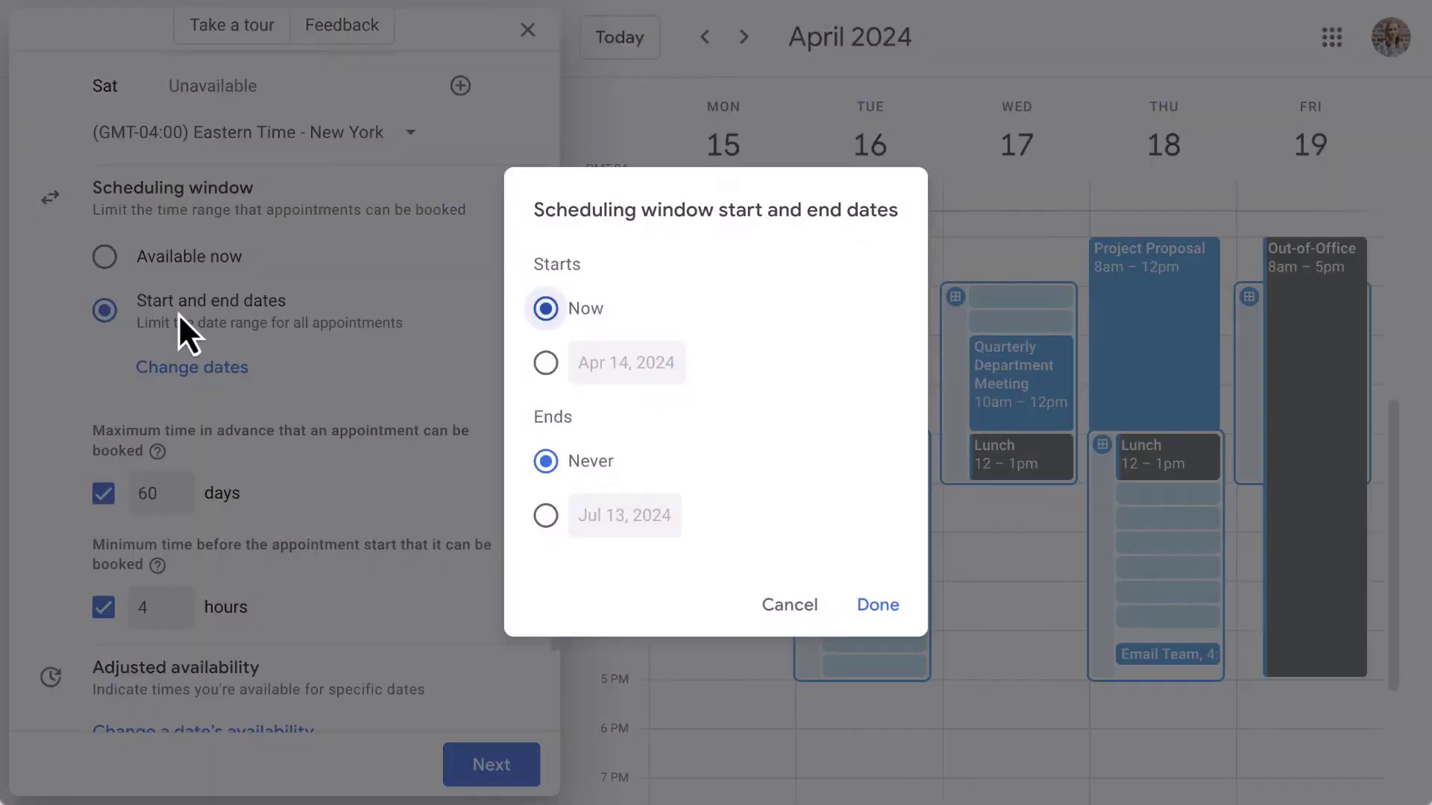
pyautogui.click(794, 606)
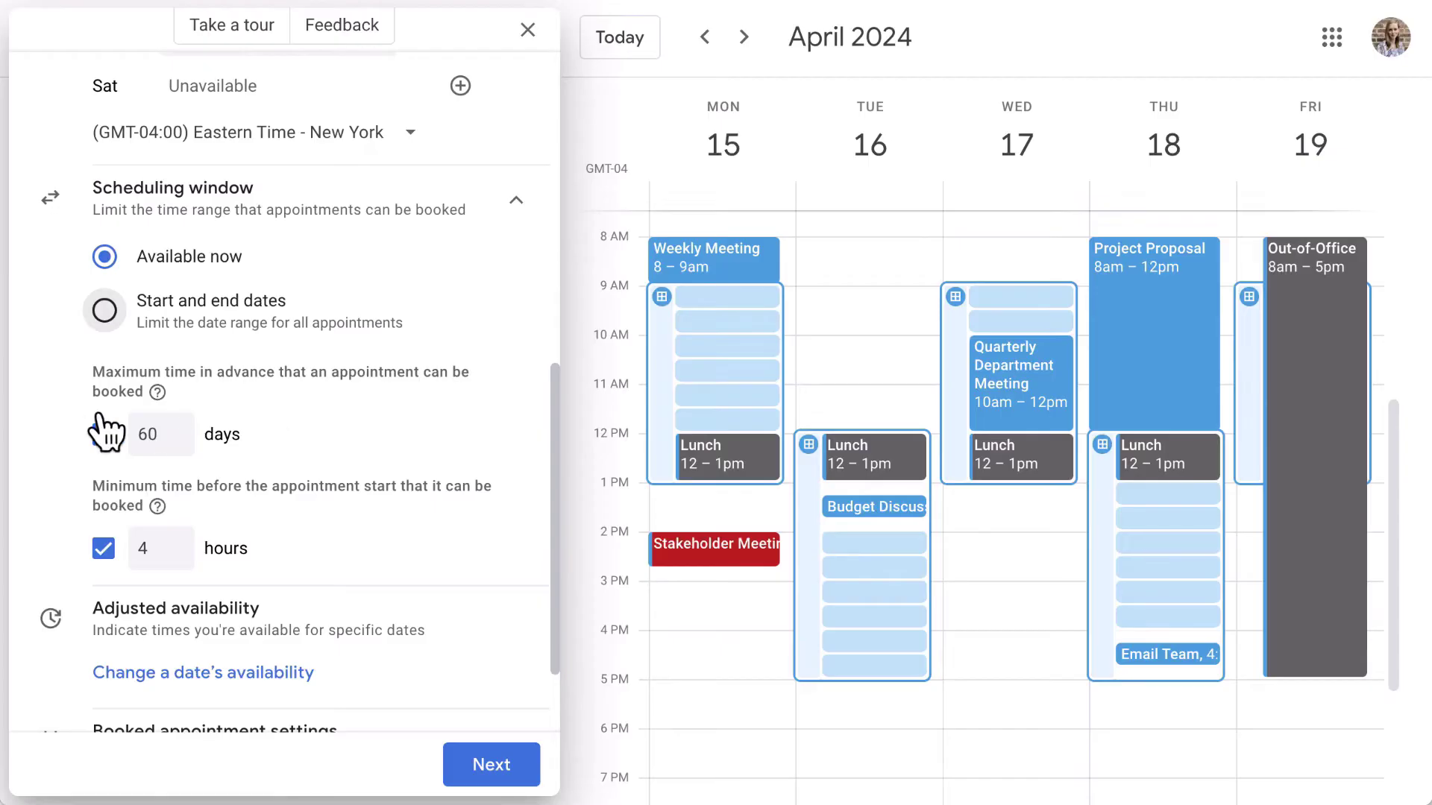
pyautogui.click(178, 428)
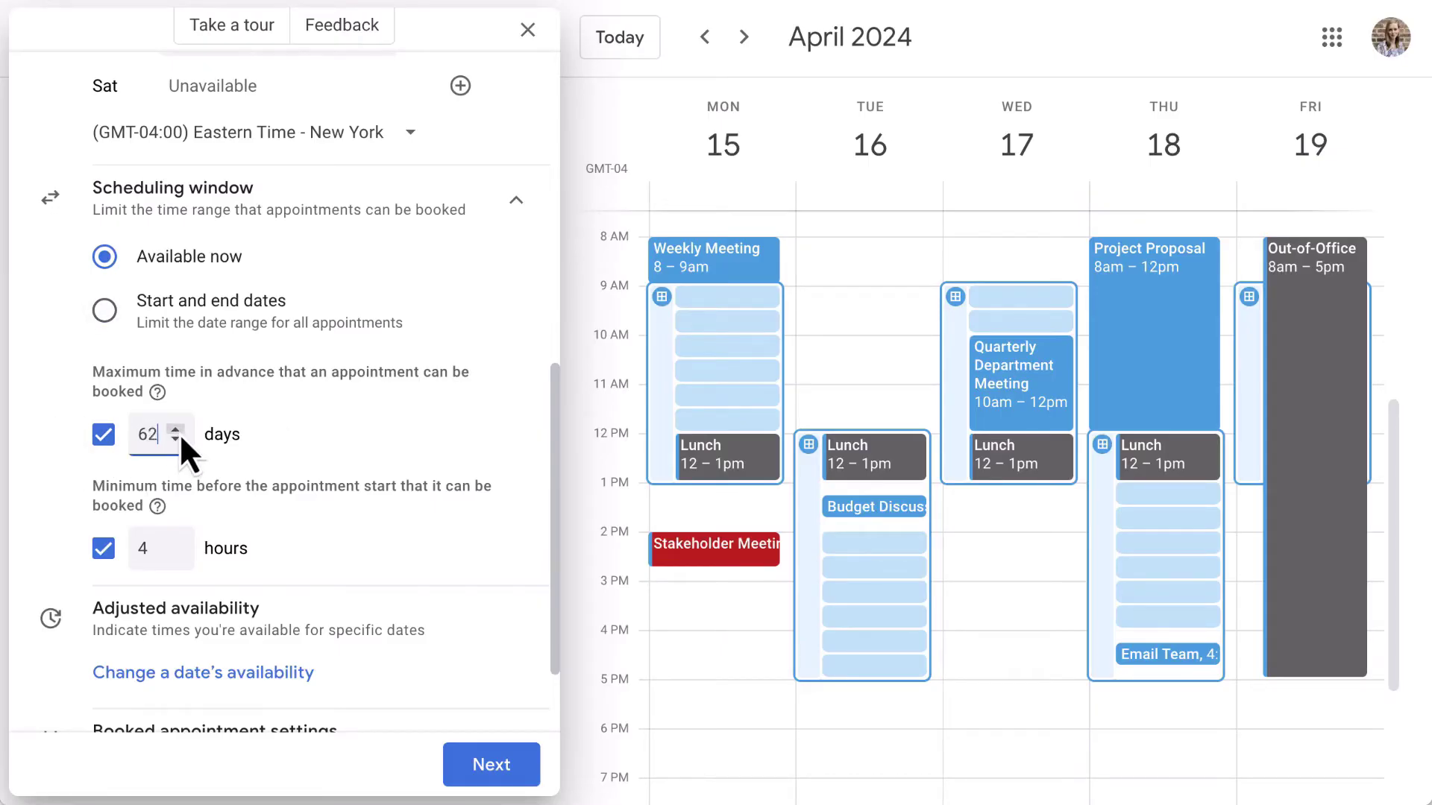
pyautogui.click(176, 440)
pyautogui.click(176, 440)
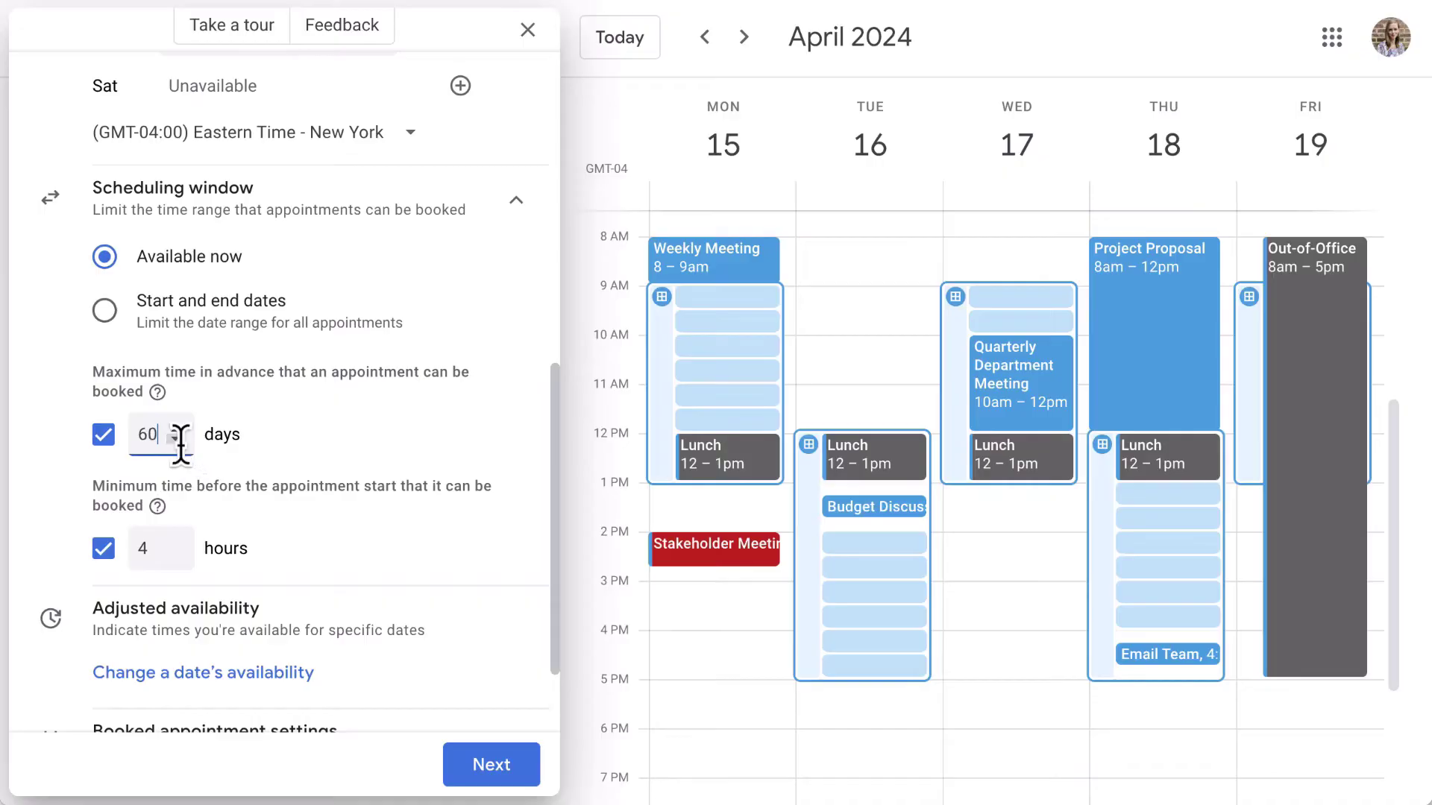
pyautogui.click(176, 545)
pyautogui.click(46, 562)
# Try a 5-minute buffer time between appointments, then turn buffer time back off.
pyautogui.scroll(-2, 325, 623)
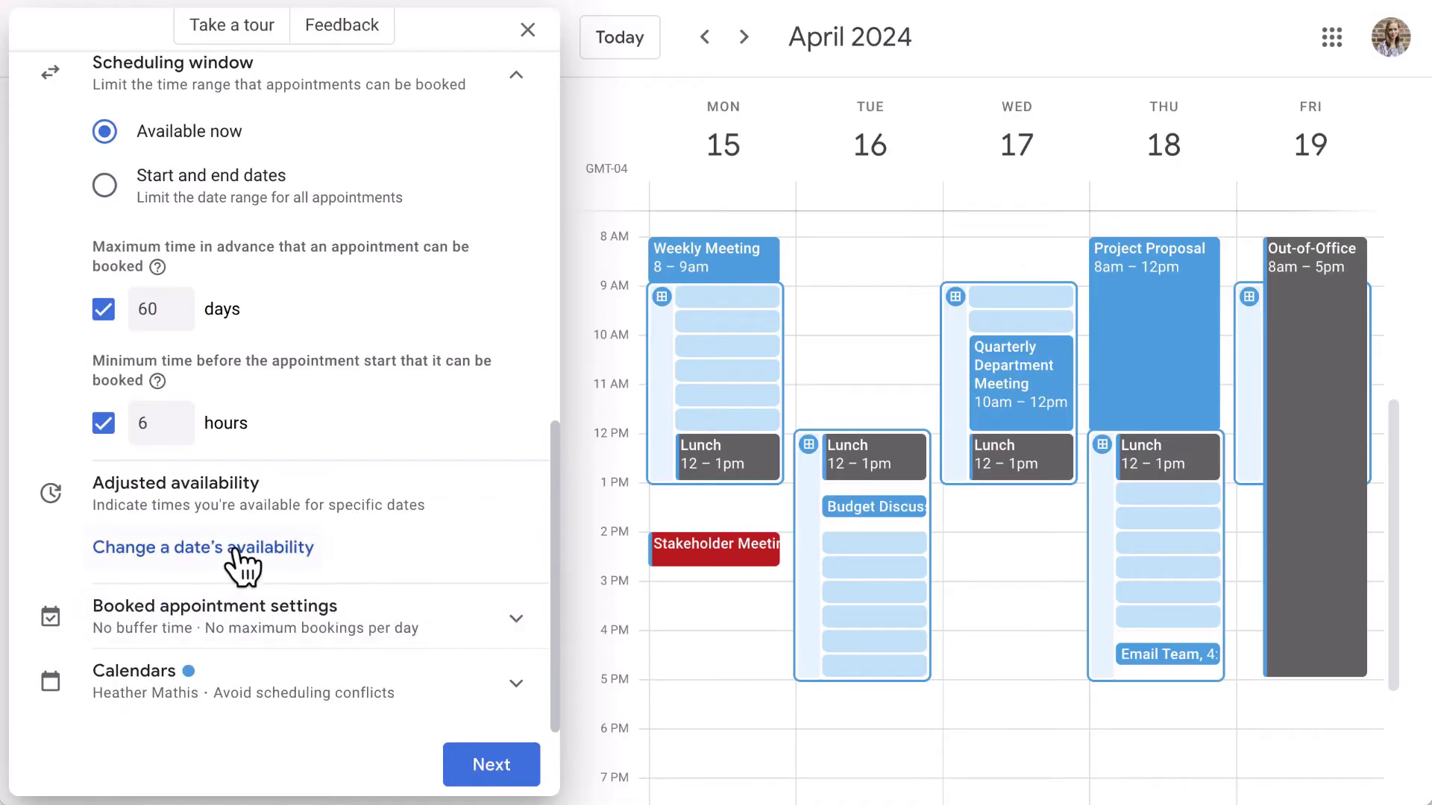
pyautogui.click(457, 616)
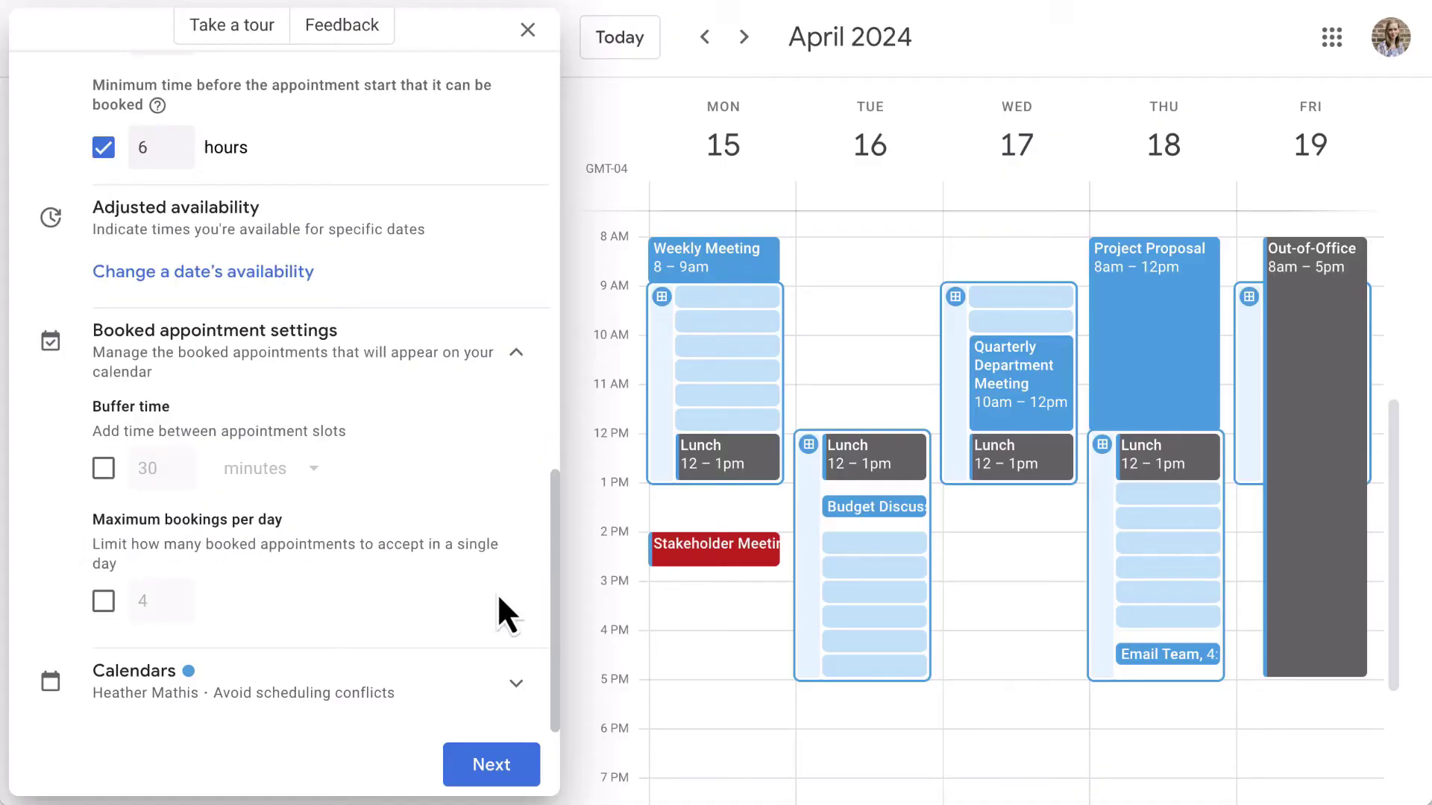
pyautogui.click(104, 468)
pyautogui.click(272, 470)
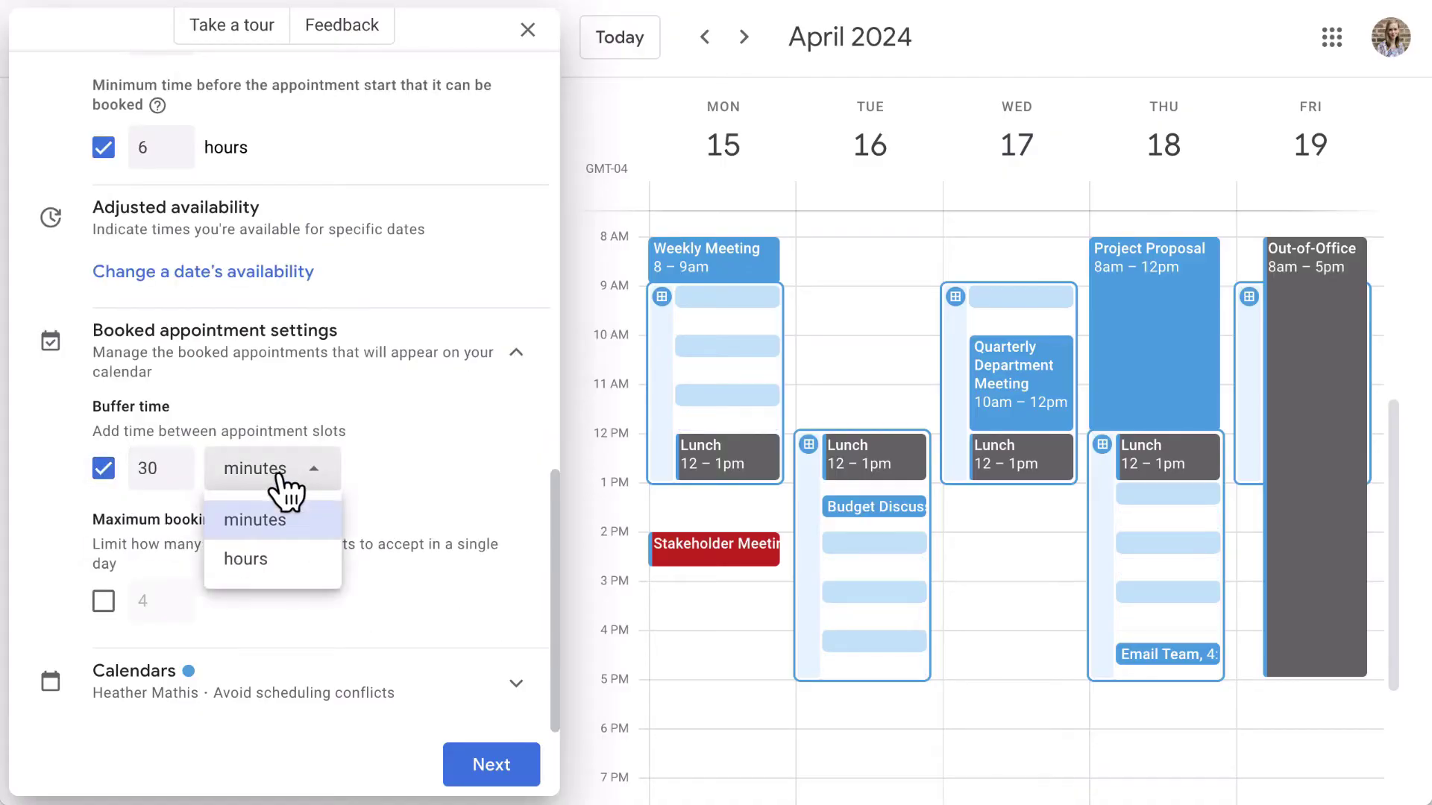
pyautogui.click(218, 469)
pyautogui.click(149, 469)
pyautogui.press('BackSpace')
pyautogui.press('BackSpace')
pyautogui.write('5')
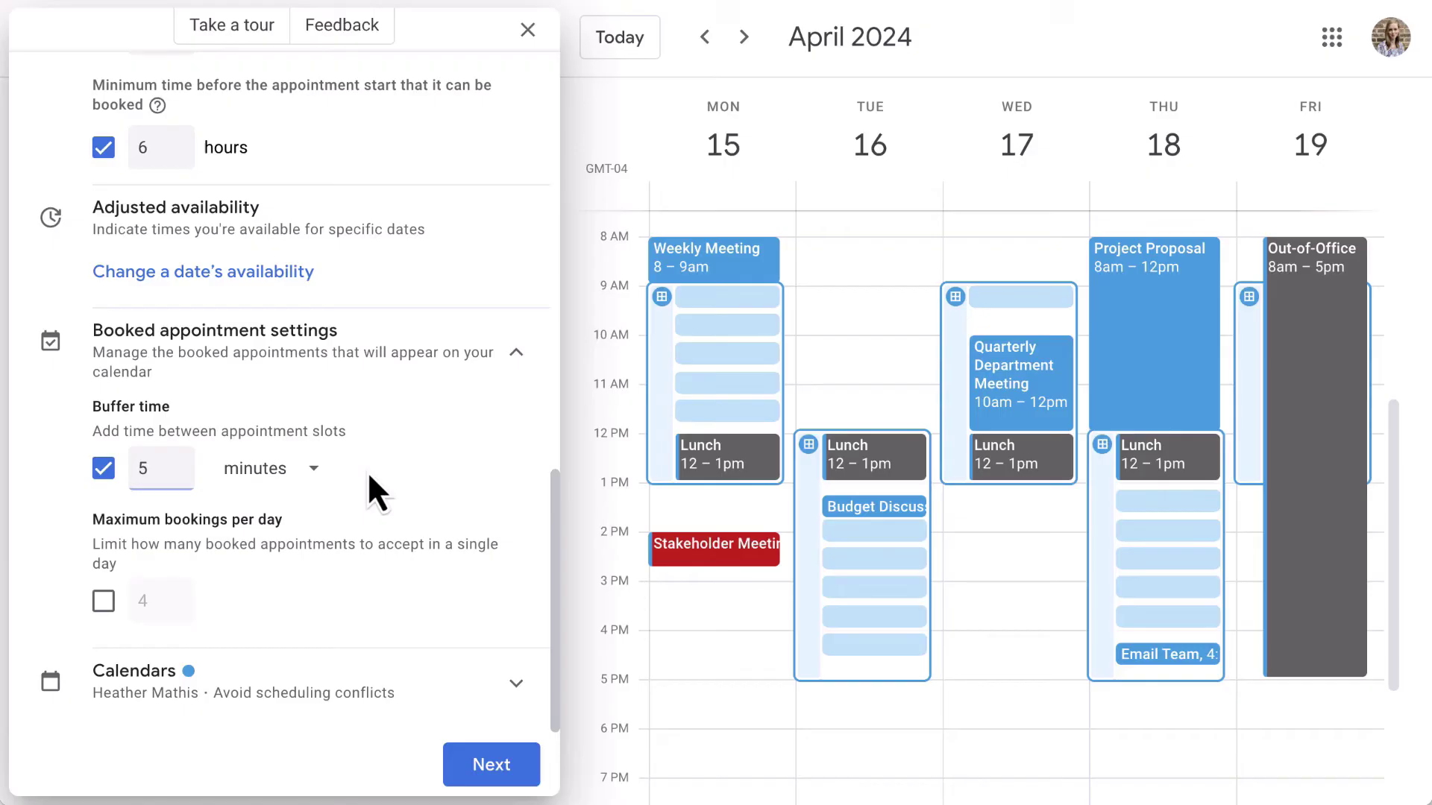
pyautogui.click(104, 468)
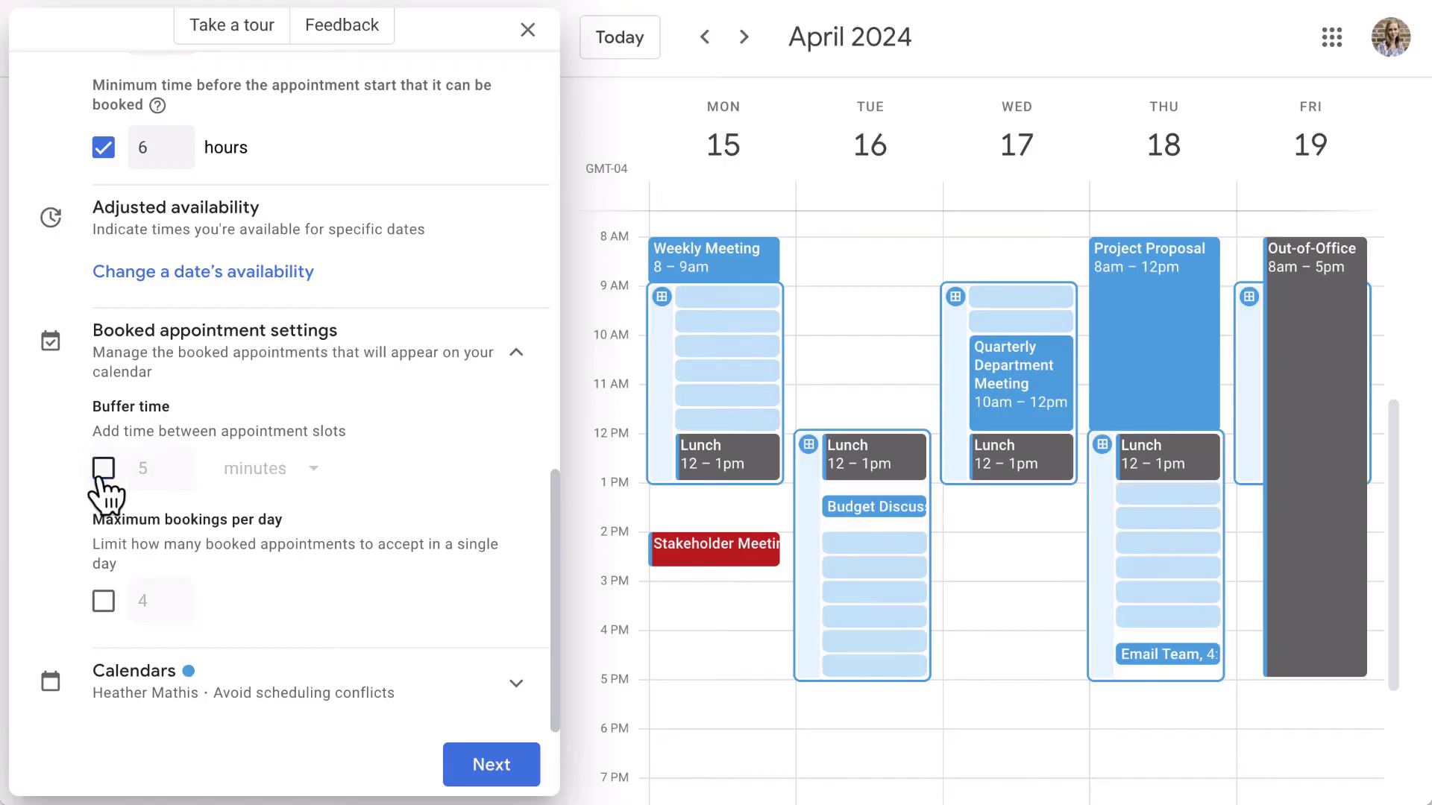
# Leave the maximum bookings per day off and continue to the booking page step.
pyautogui.click(104, 601)
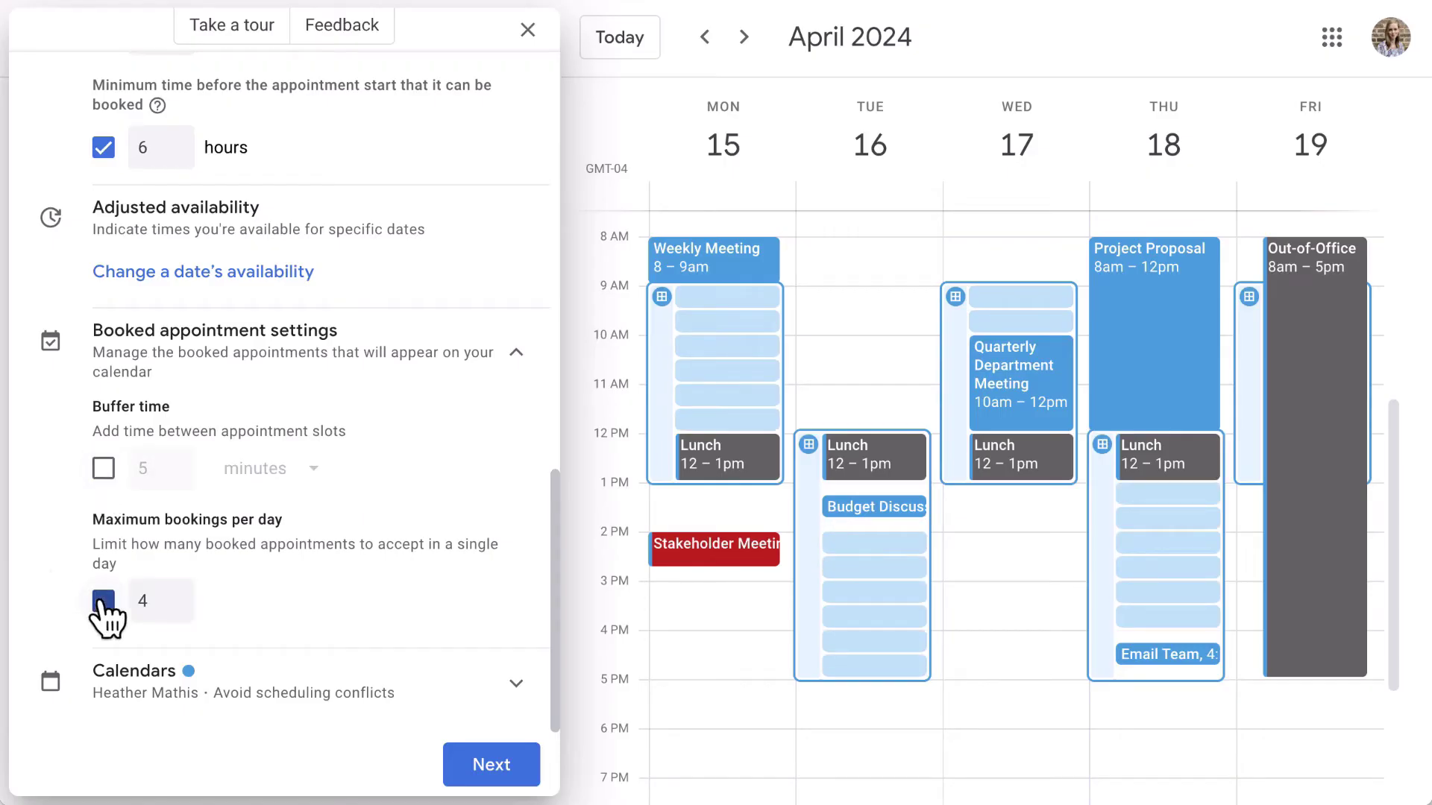
pyautogui.click(175, 598)
pyautogui.click(176, 610)
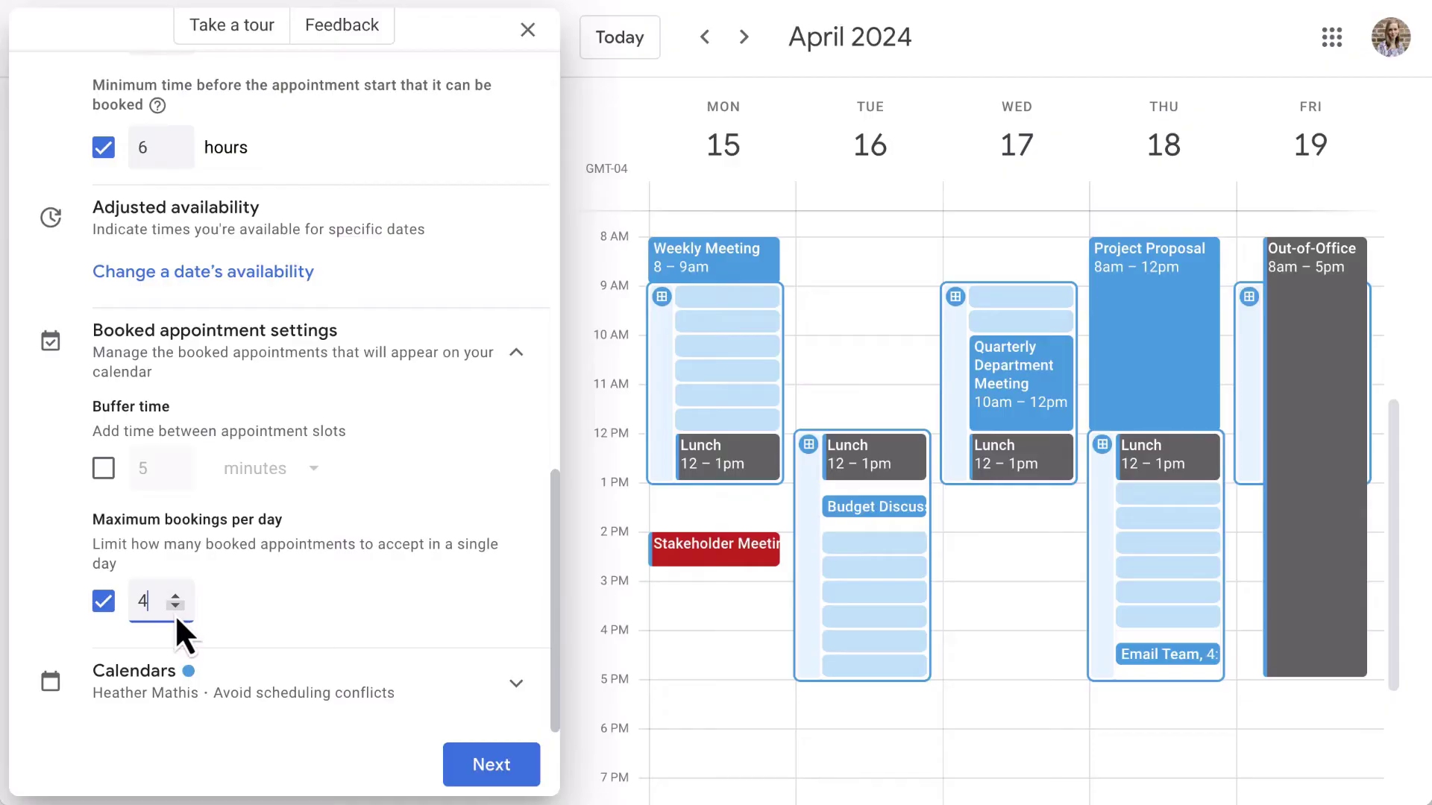
pyautogui.click(97, 604)
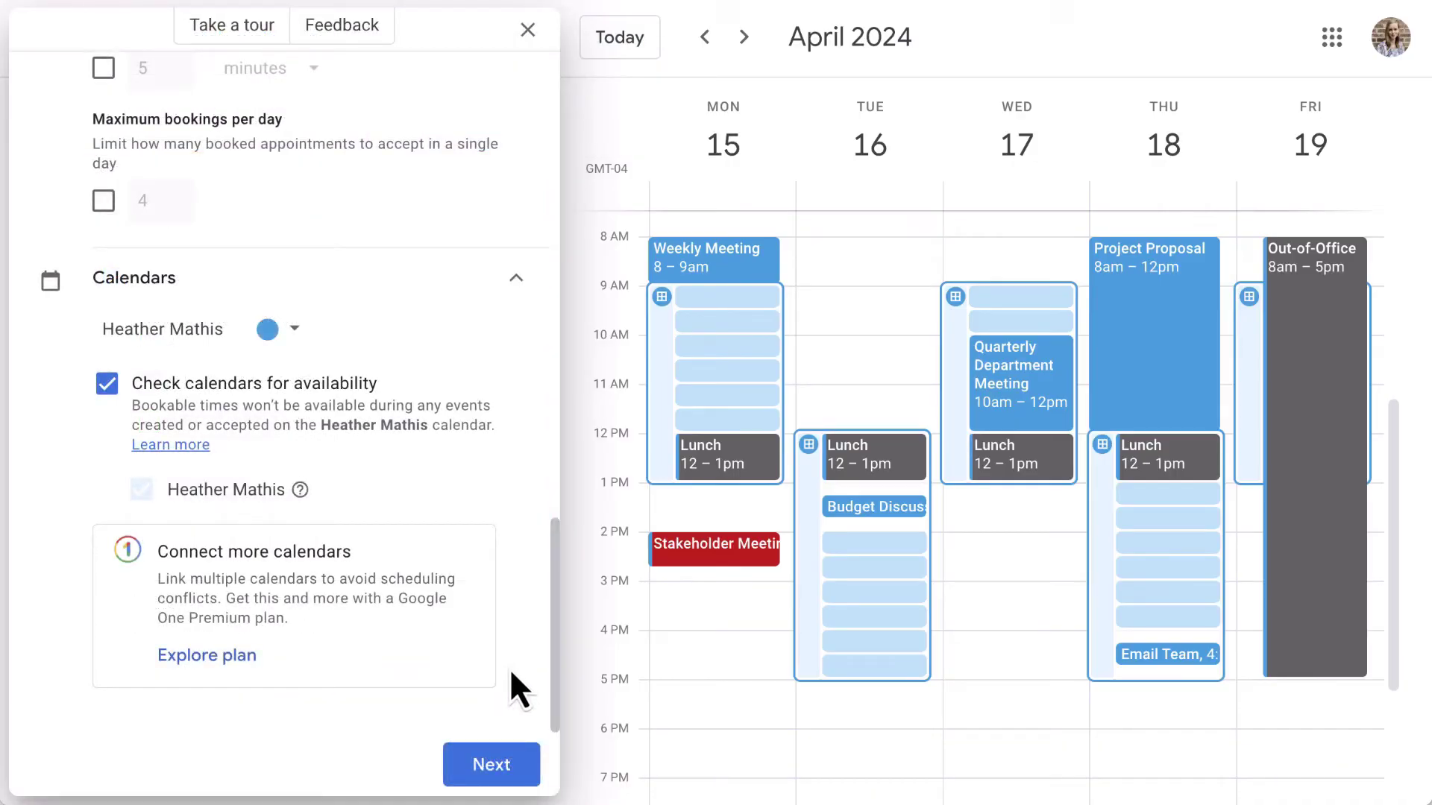
pyautogui.click(510, 767)
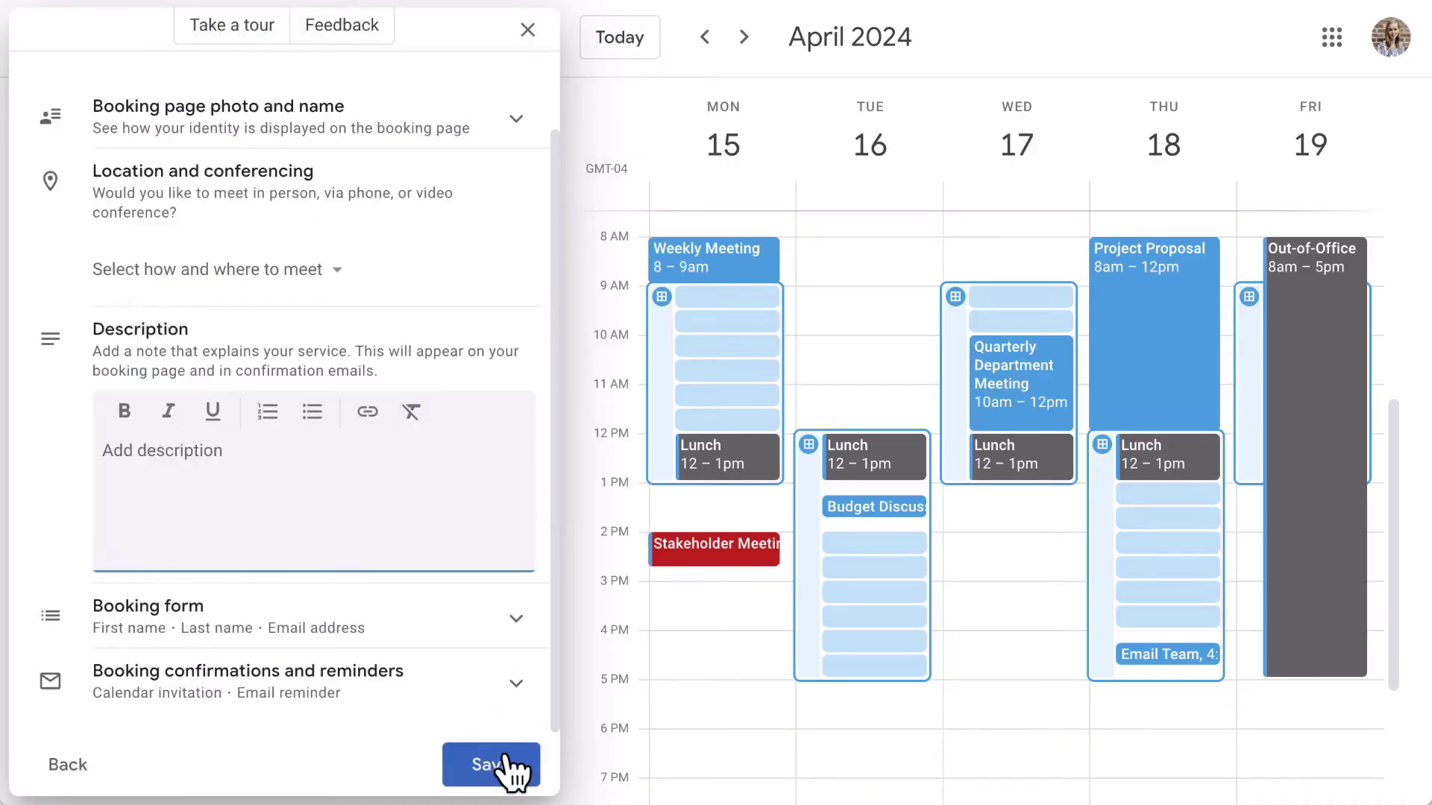
pyautogui.scroll(2, 504, 712)
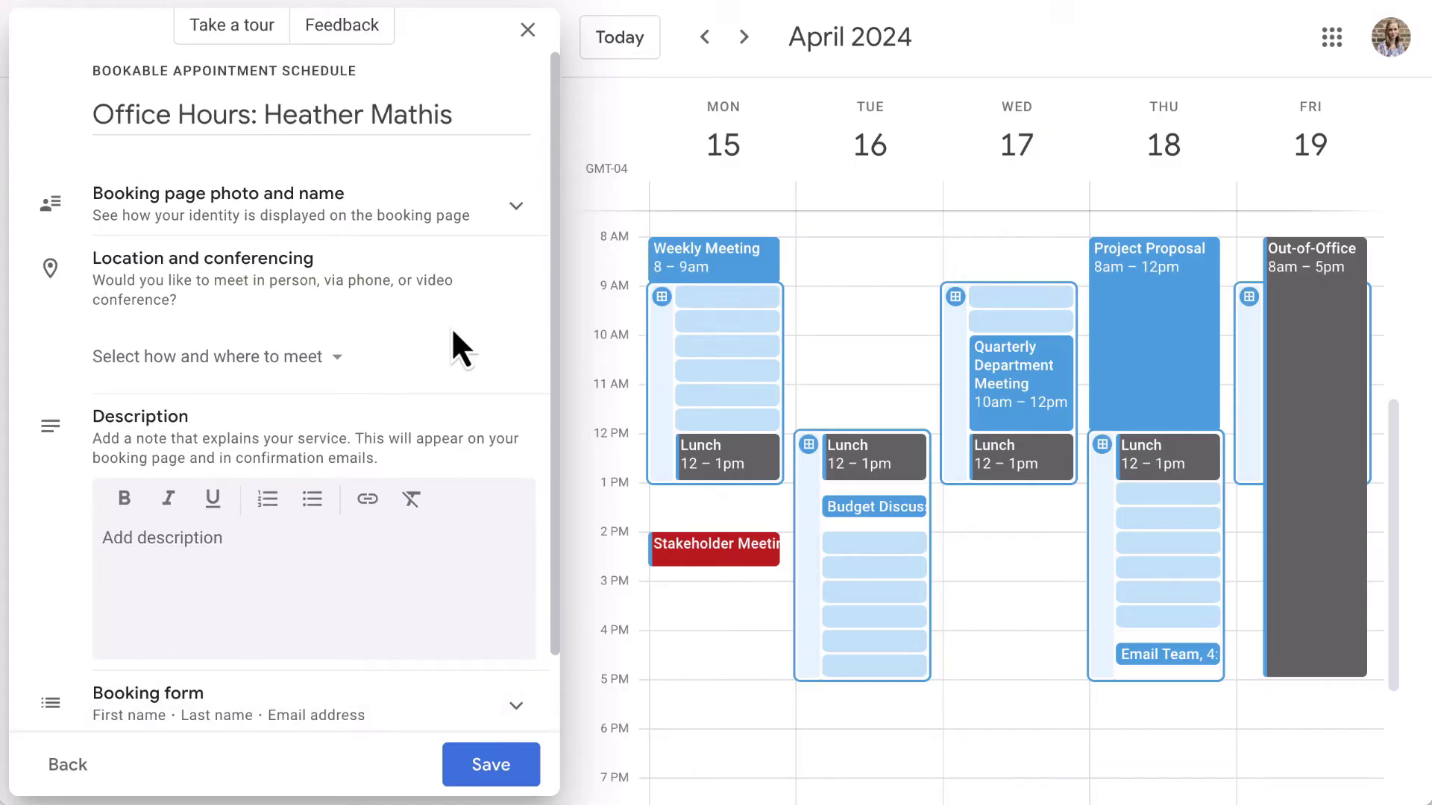
pyautogui.click(514, 205)
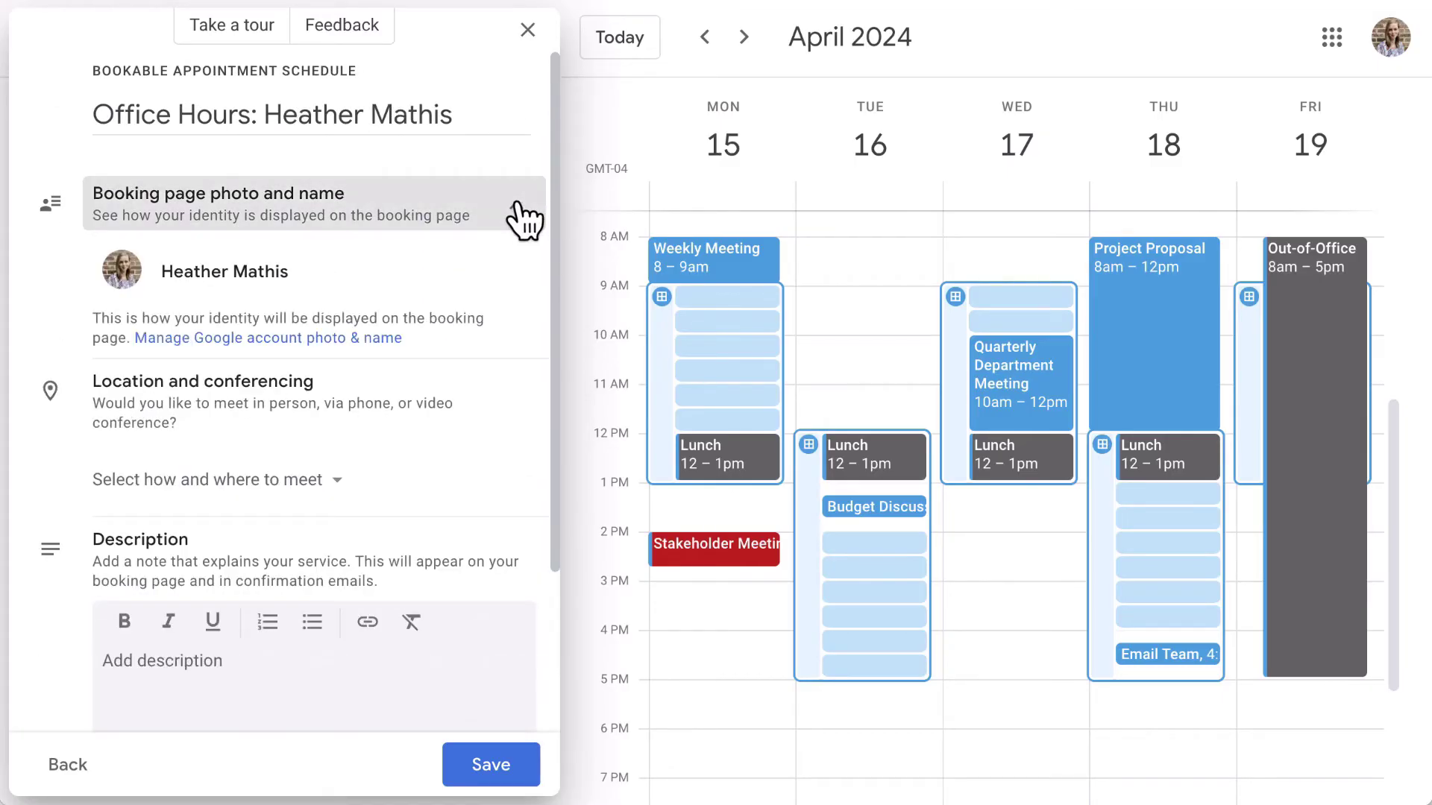
pyautogui.click(525, 220)
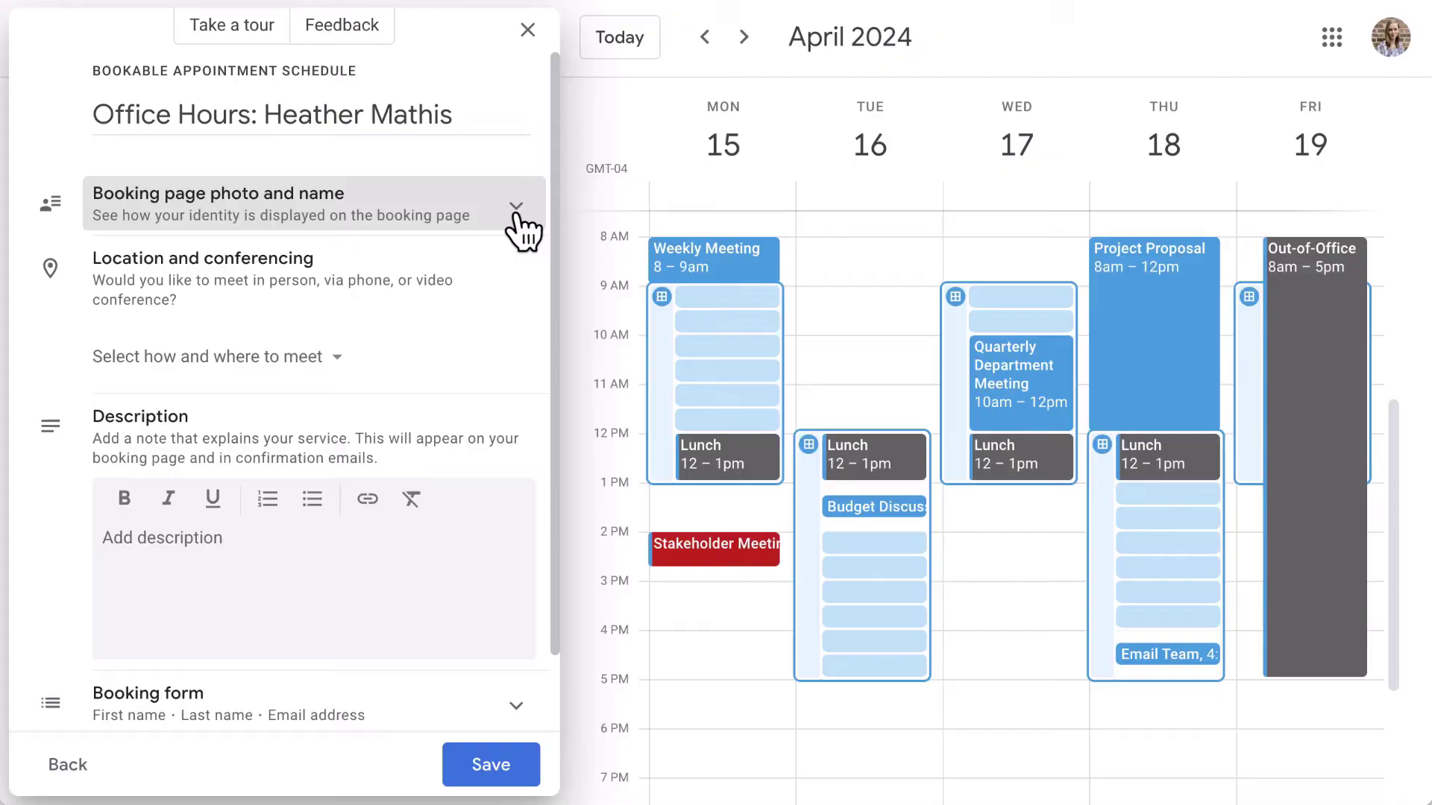
pyautogui.click(333, 371)
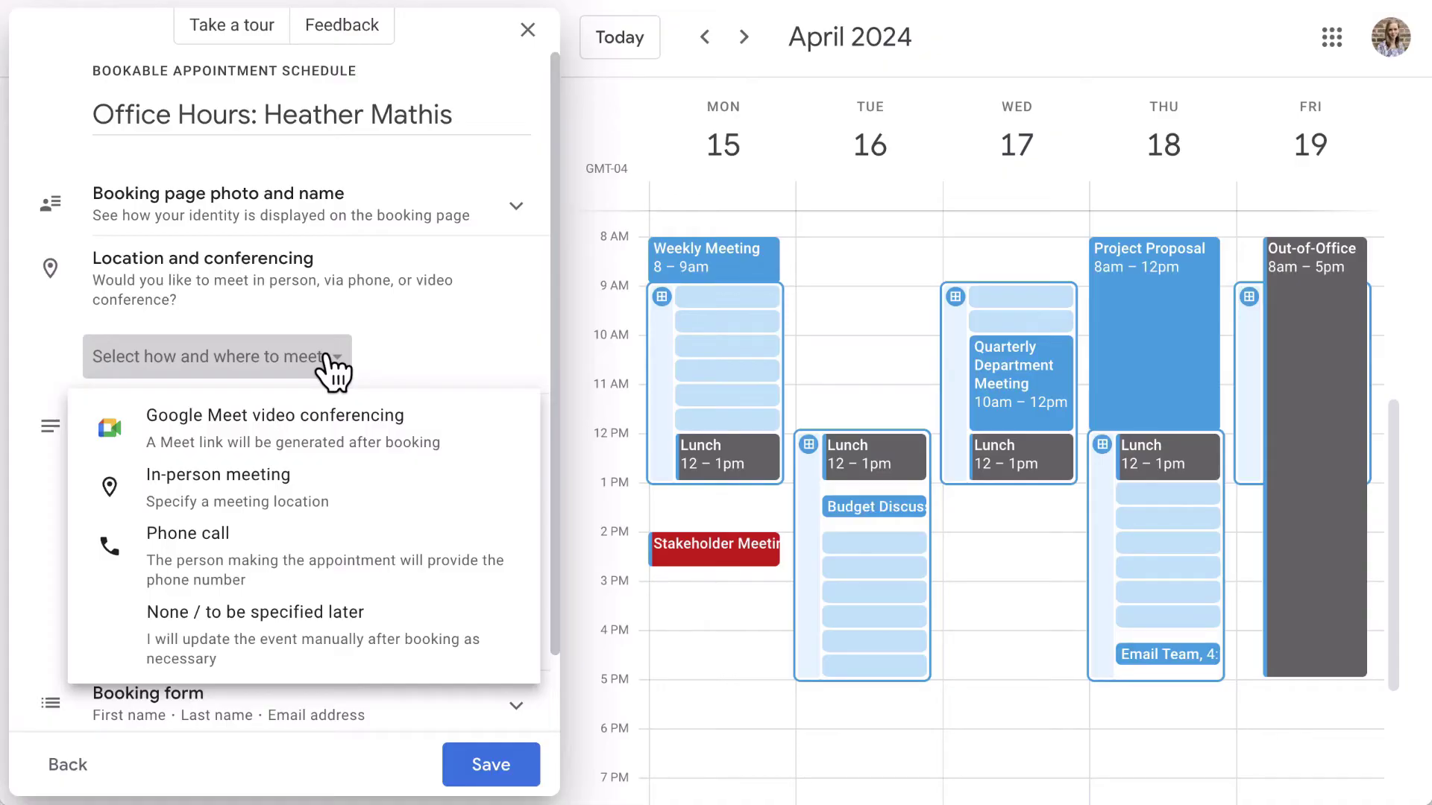
pyautogui.click(344, 653)
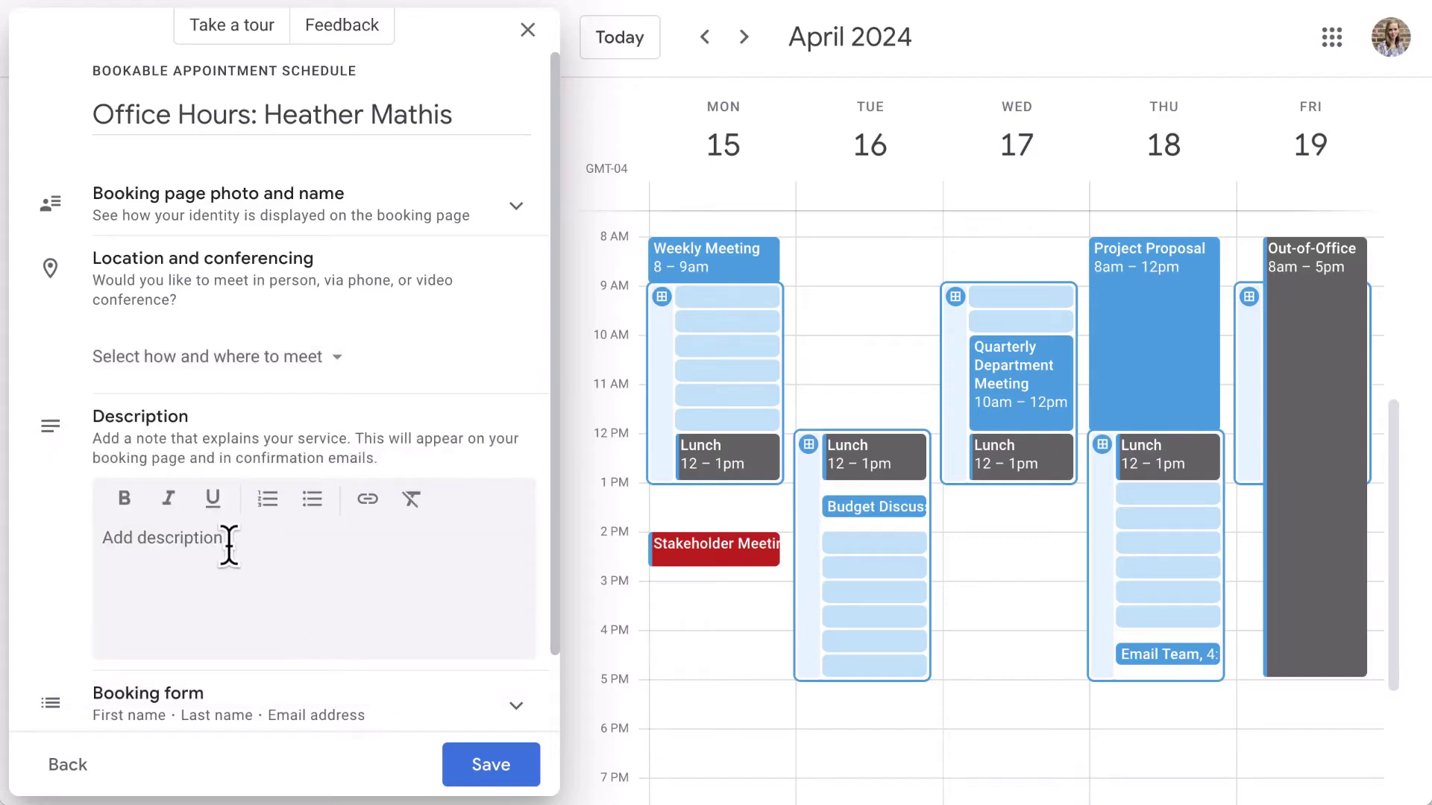
# Write a welcome note about 30-minute appointments plus three bulleted help and resource placeholders.
pyautogui.click(229, 548)
pyautogui.write('Wel')
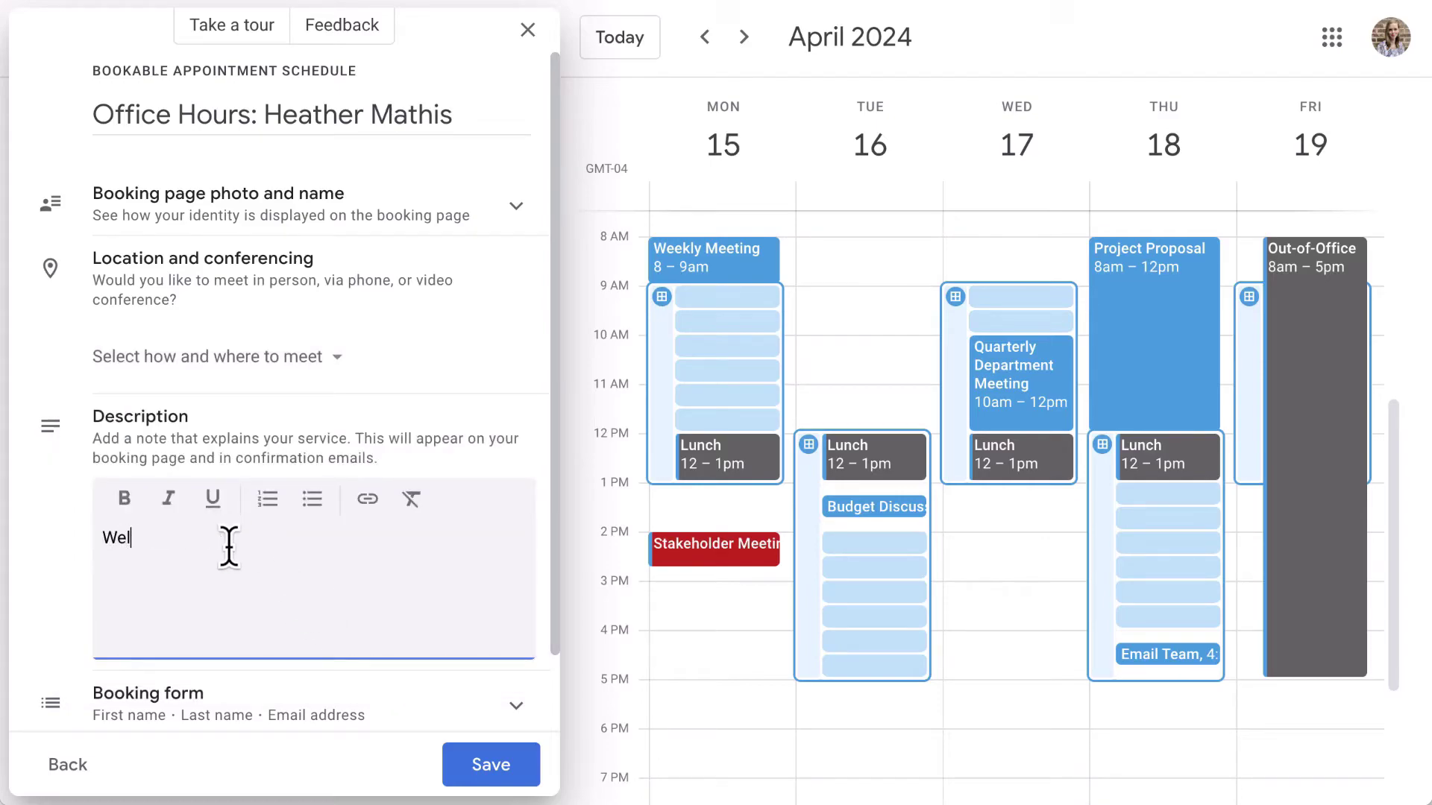
pyautogui.write('come to my booking page. Appointments are in 30-minute intervals. ')
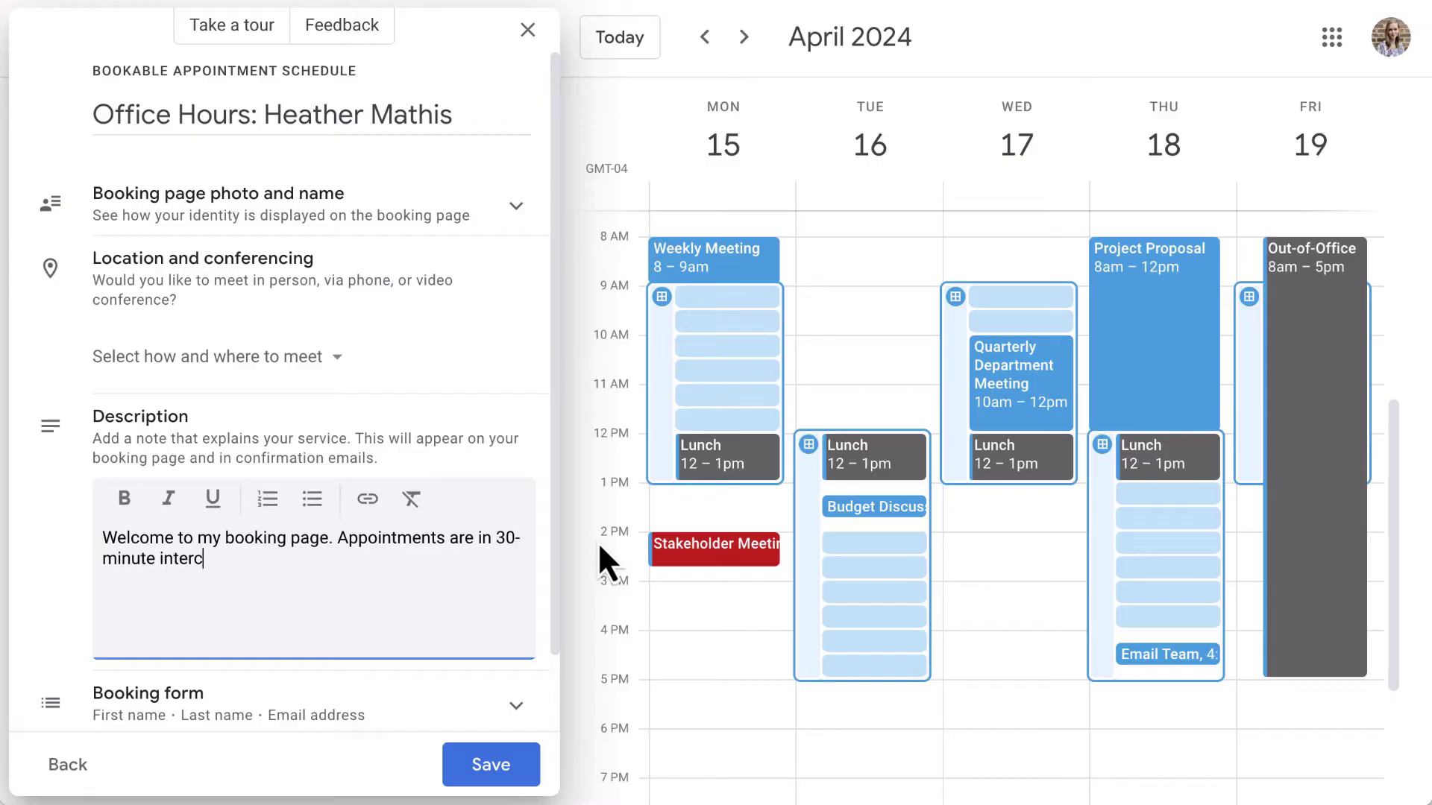
pyautogui.write('Please double-book if additional time is needed.')
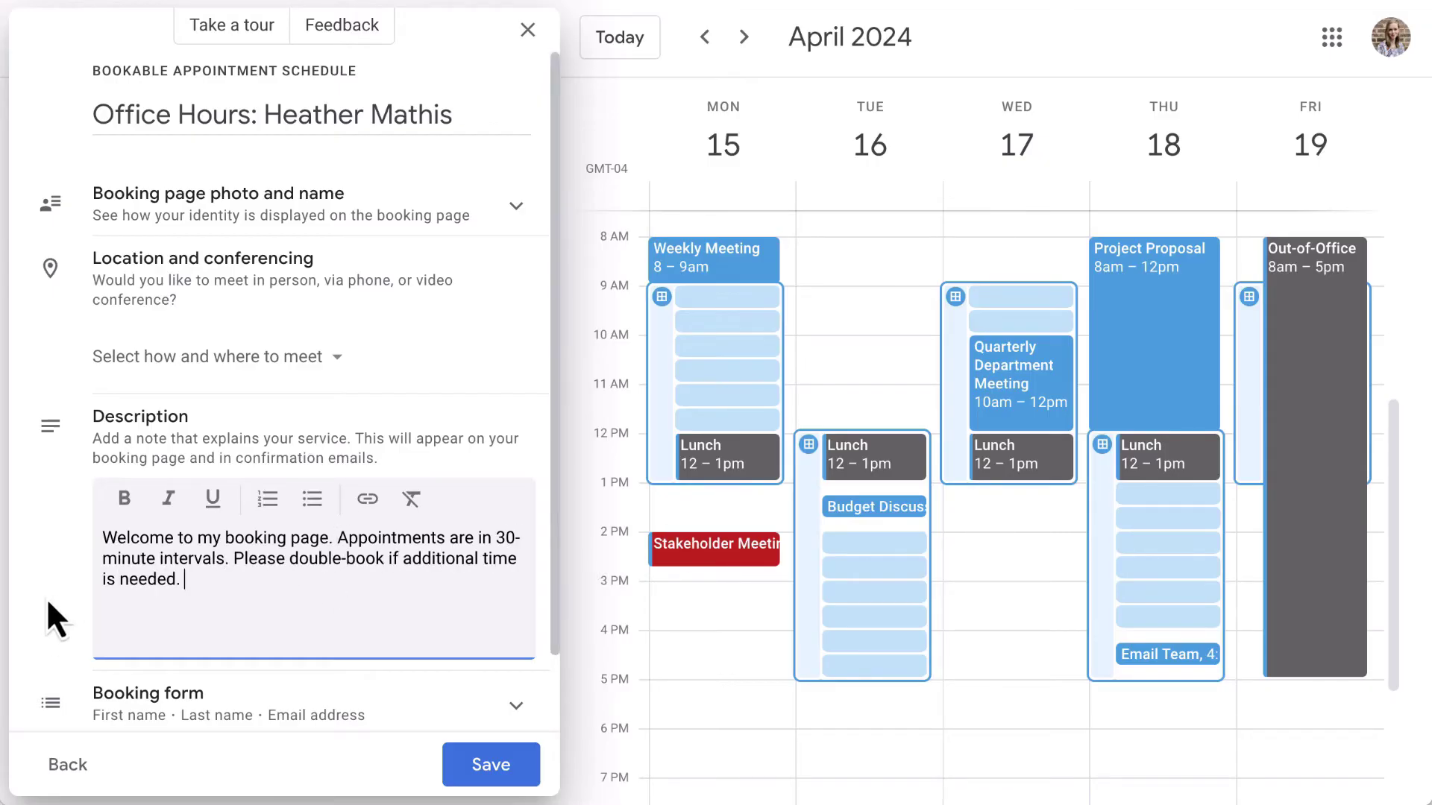
pyautogui.write(' As a reminder, here are reminders and resources:')
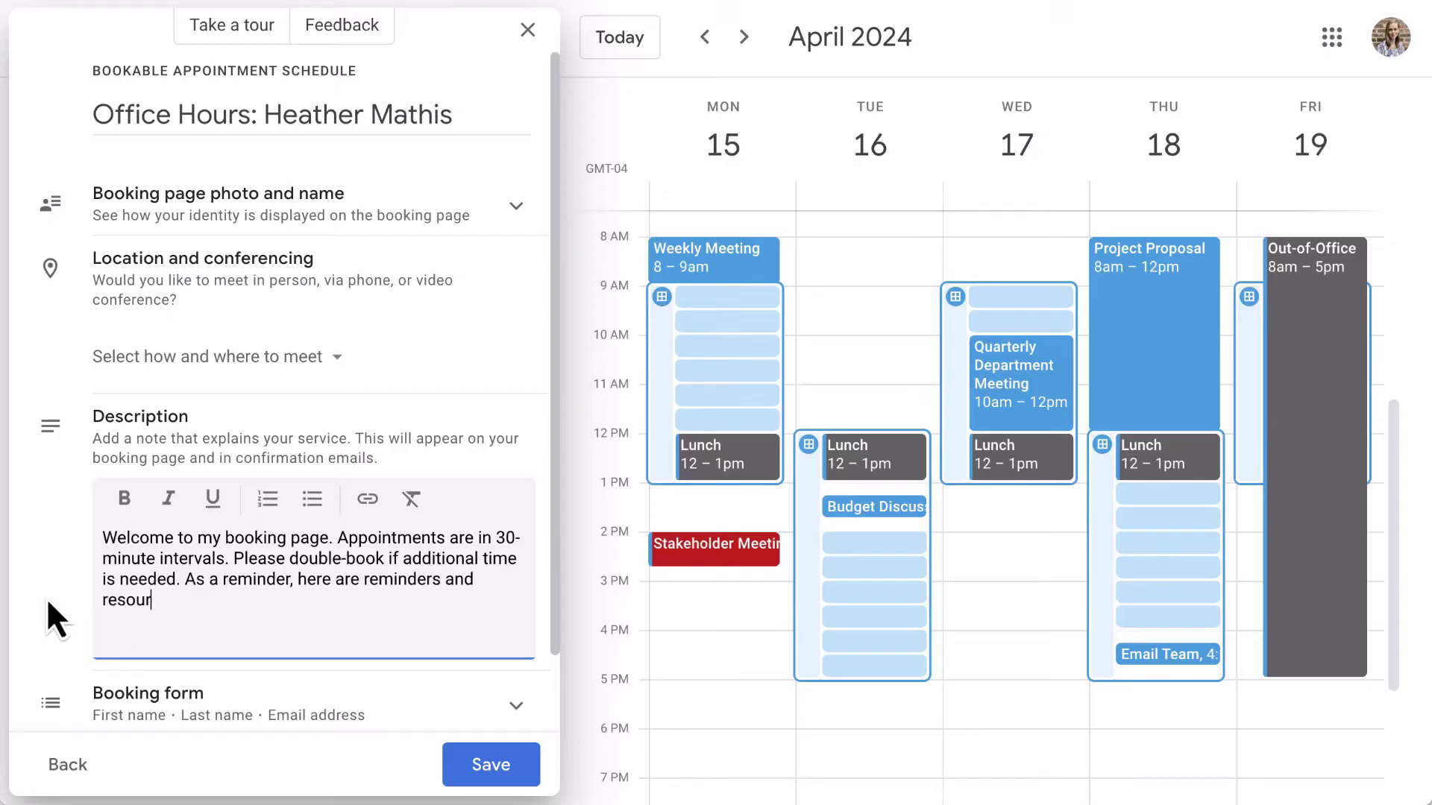
pyautogui.press('Return')
pyautogui.click(299, 500)
pyautogui.write('I am able to help with ....')
pyautogui.press('Return')
pyautogui.write('I am')
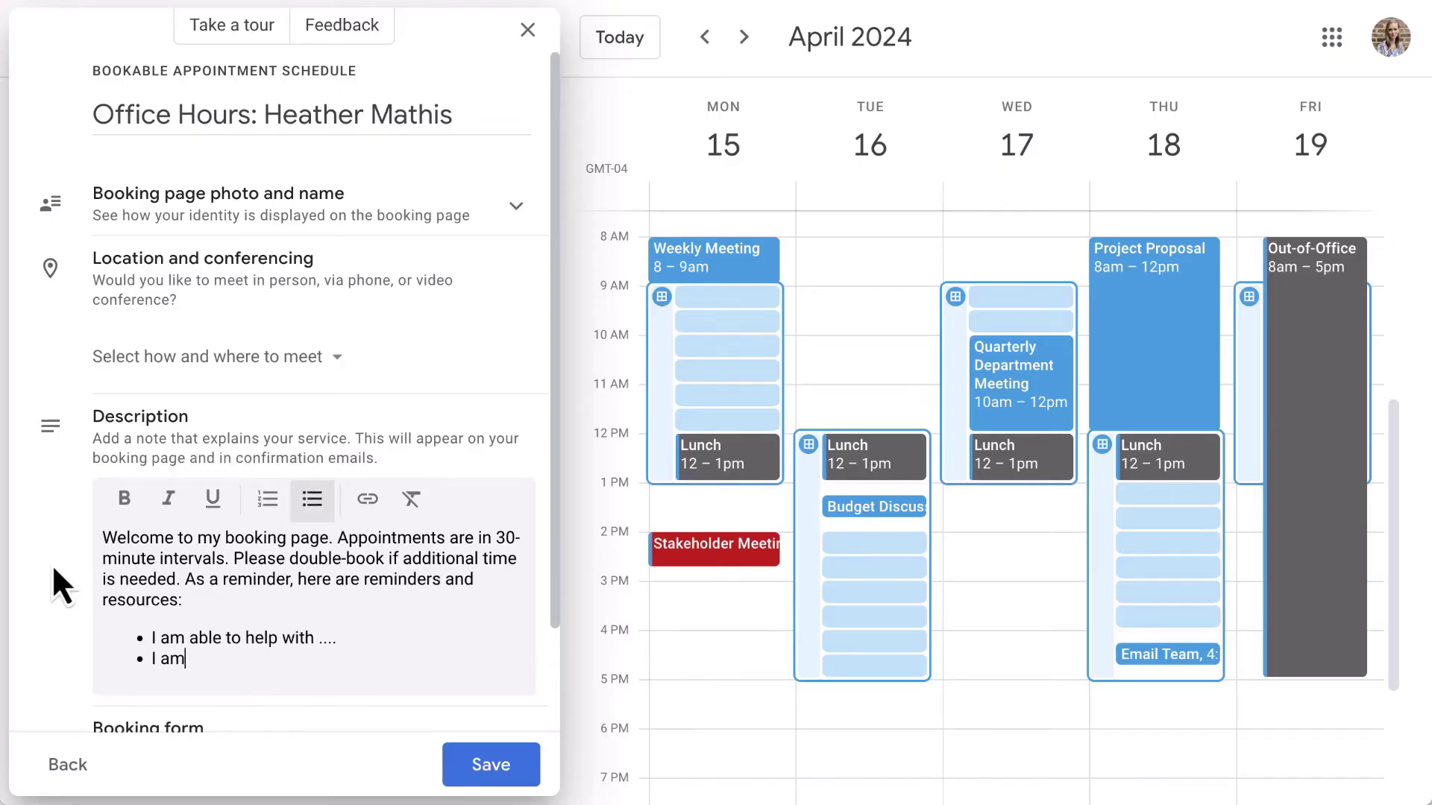
pyautogui.write(' unable to help with ...., please contact ...')
pyautogui.press('Return')
pyautogui.write('Check')
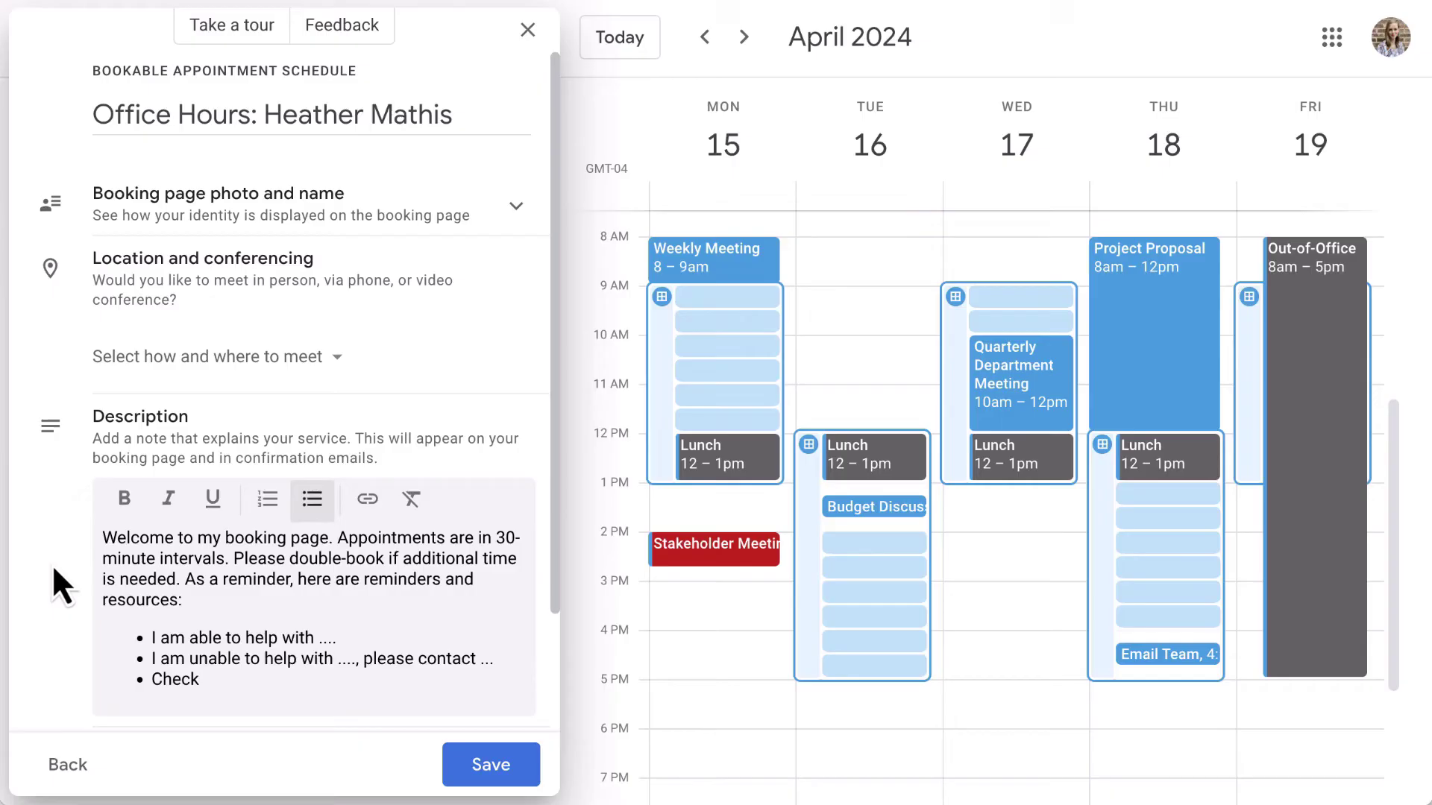
pyautogui.write(' the .... website for resources and how-to guides for ...')
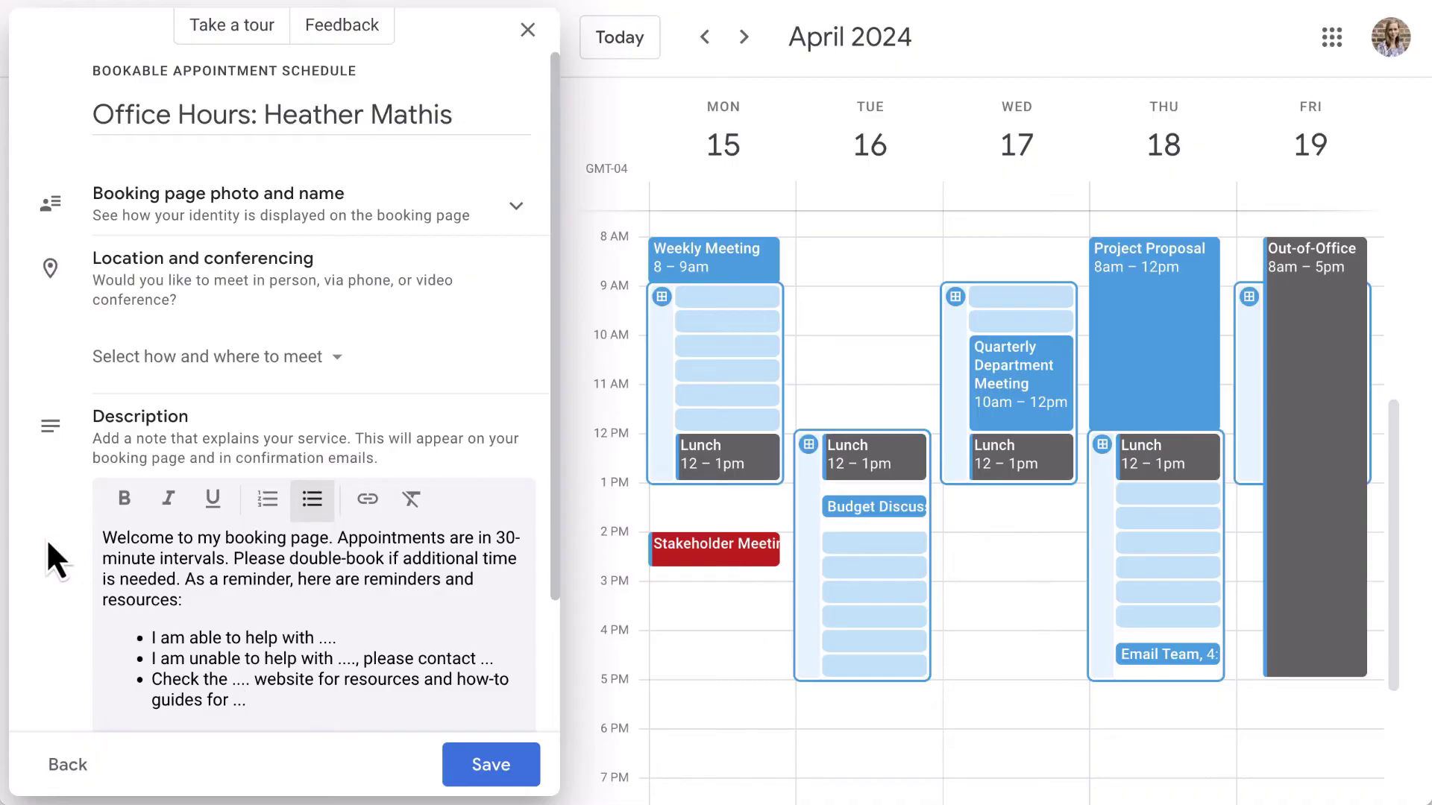
pyautogui.scroll(-2, 51, 566)
# Replace the phone number item with a required custom item 'Location: Virtually or In-person?'.
pyautogui.click(461, 640)
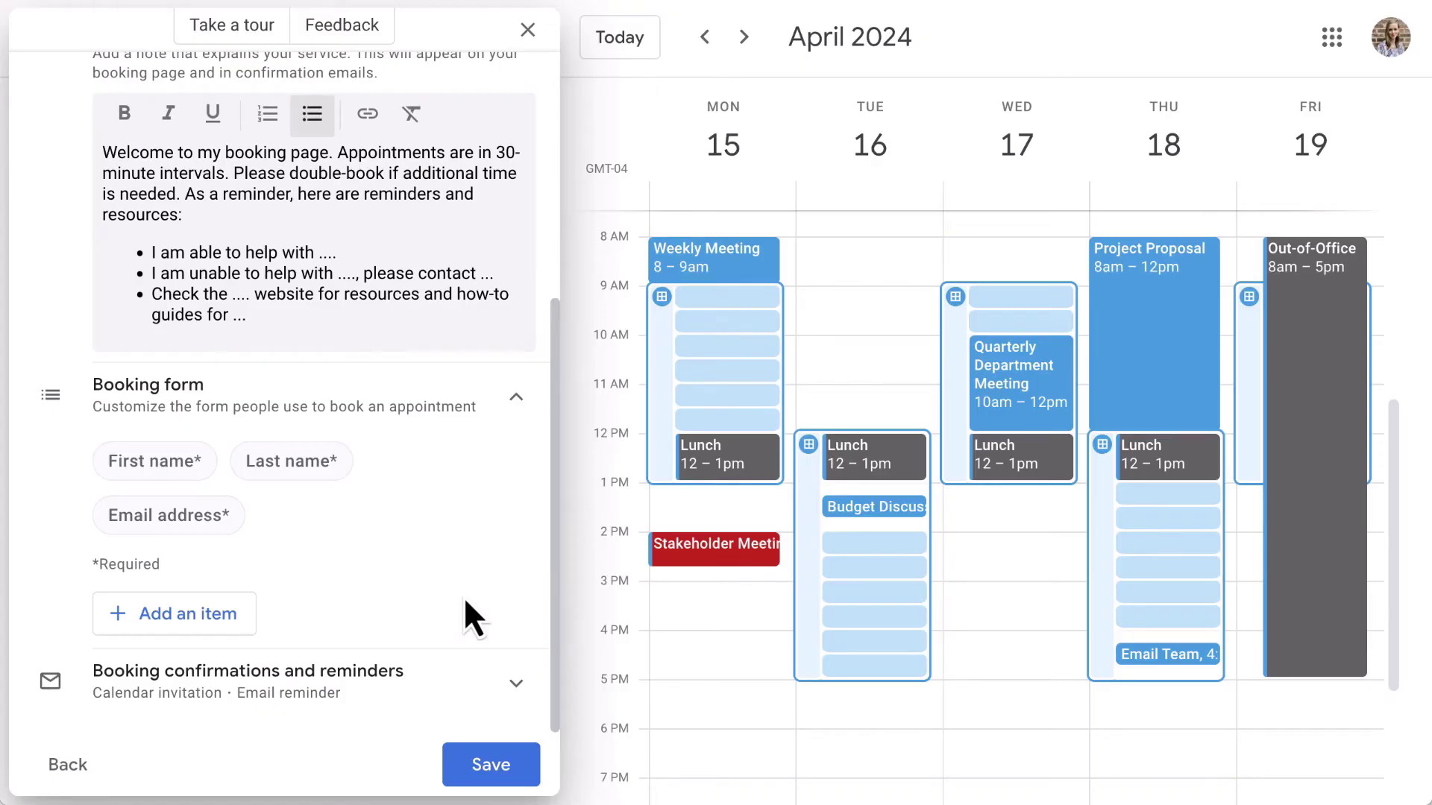
pyautogui.click(250, 623)
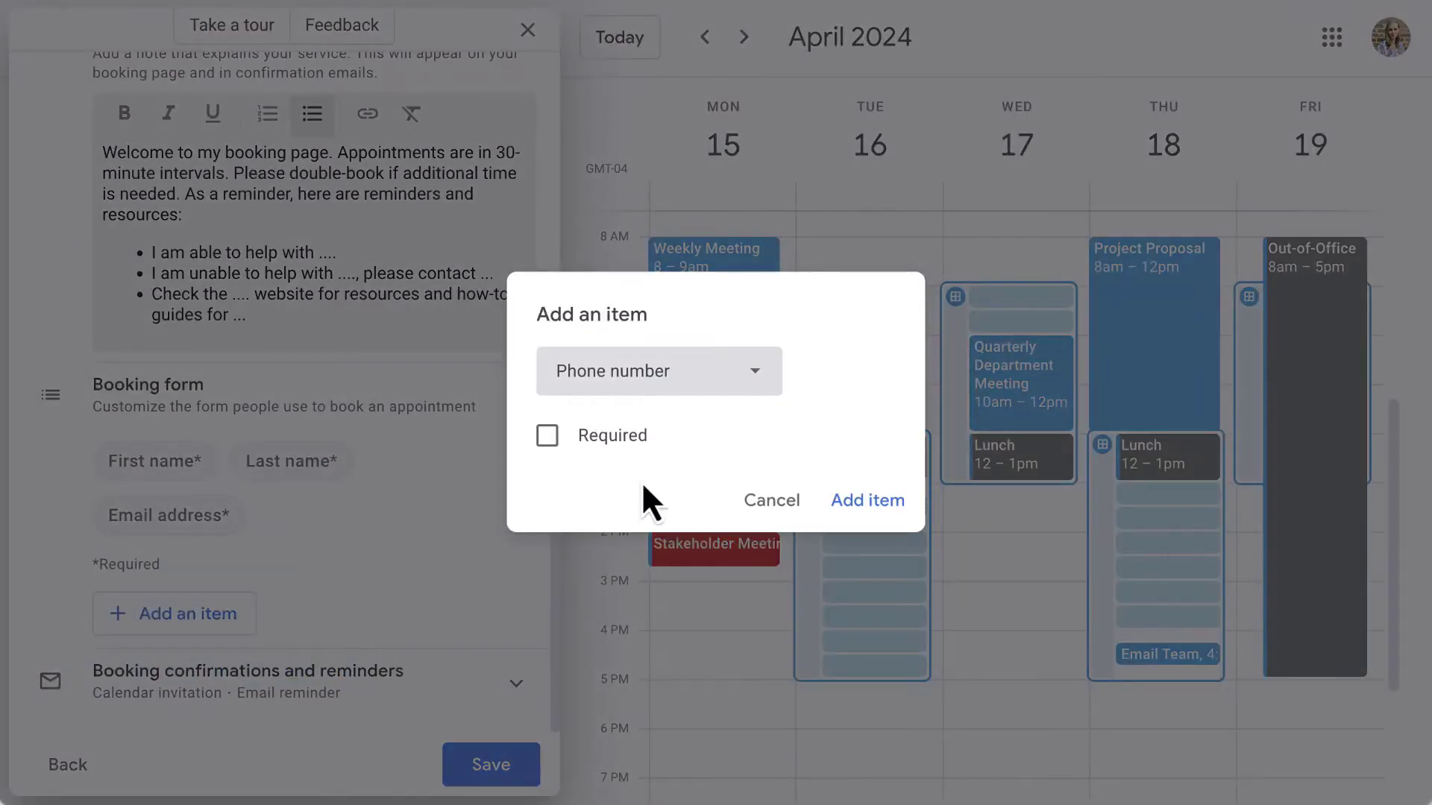
pyautogui.click(758, 377)
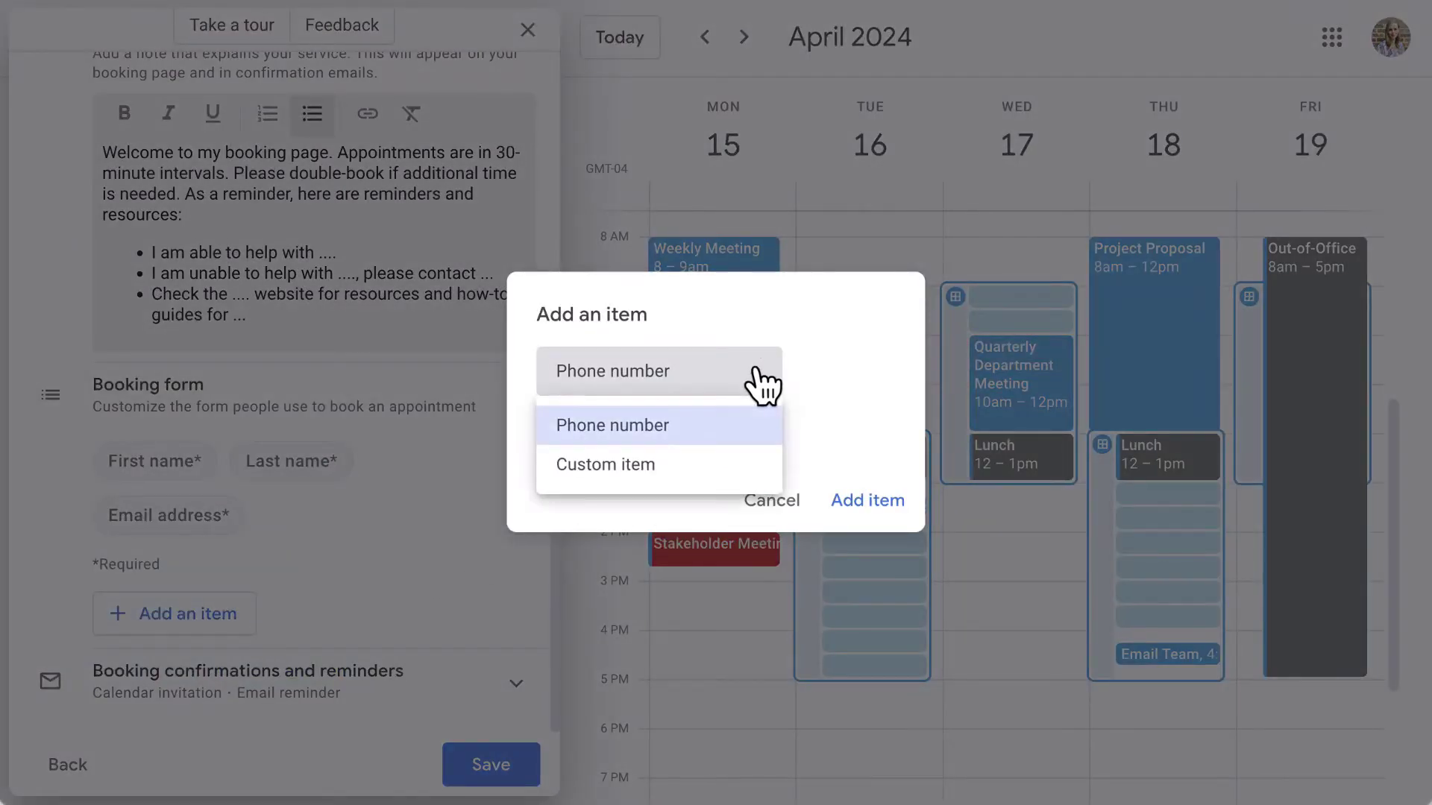
pyautogui.click(757, 373)
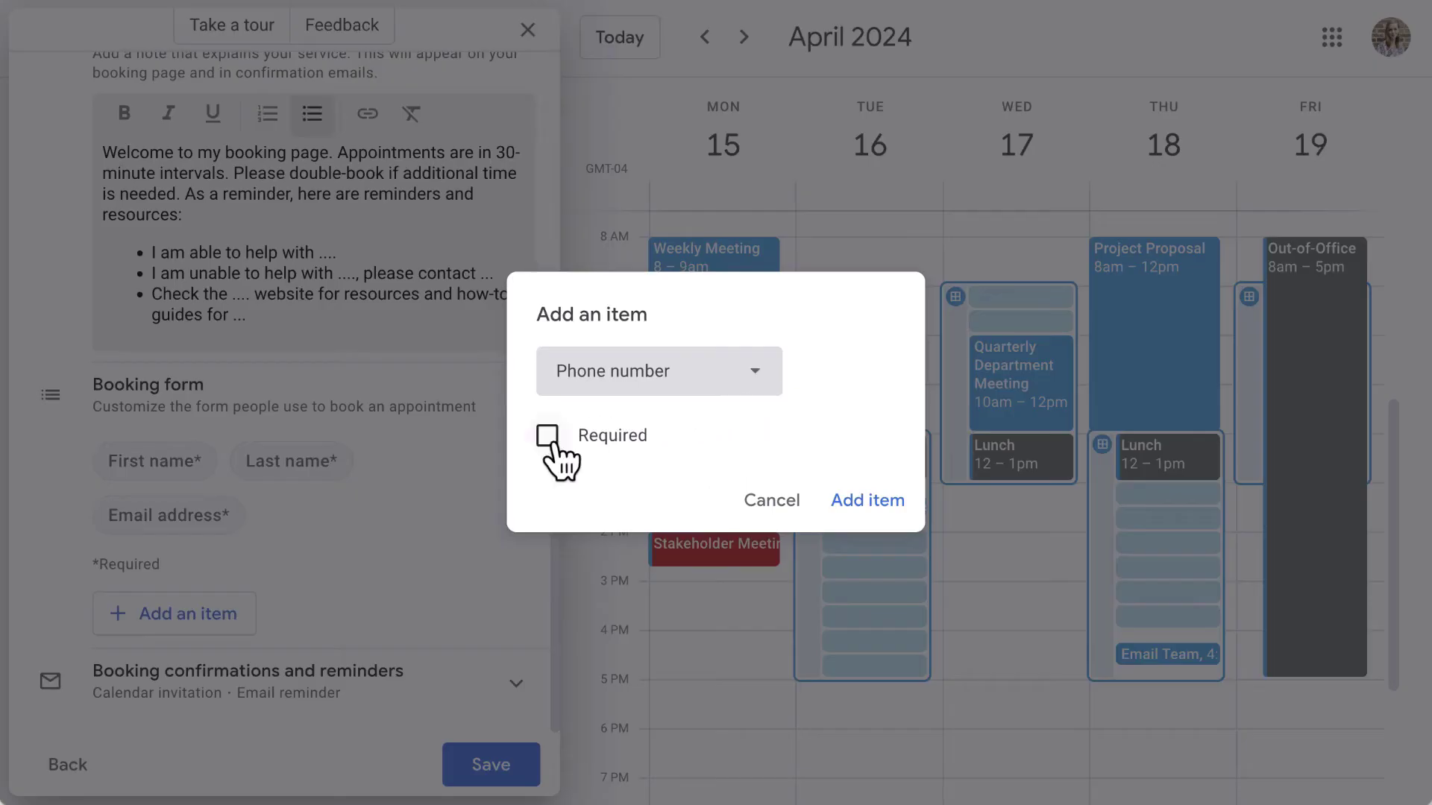
pyautogui.click(552, 440)
pyautogui.click(552, 440)
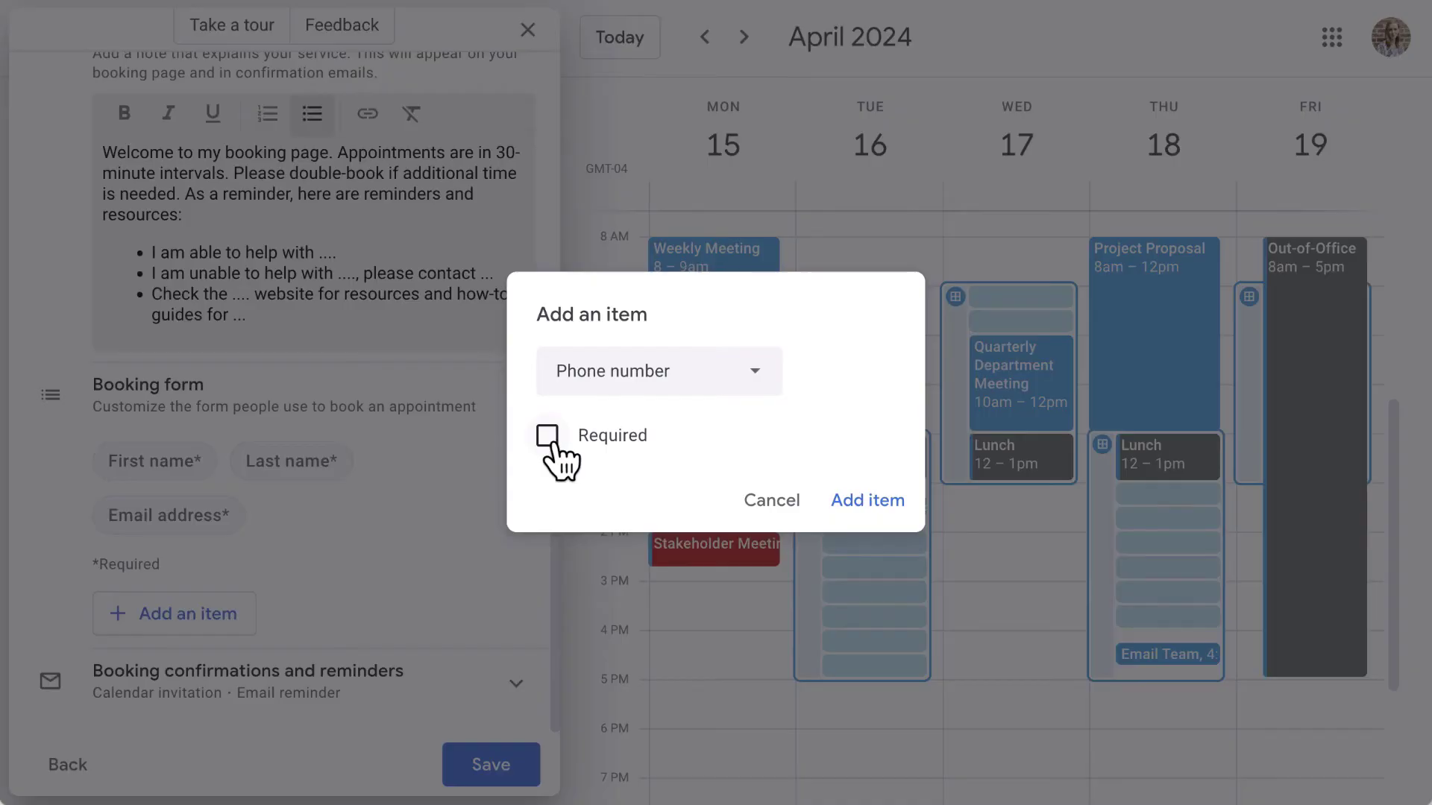
pyautogui.click(755, 373)
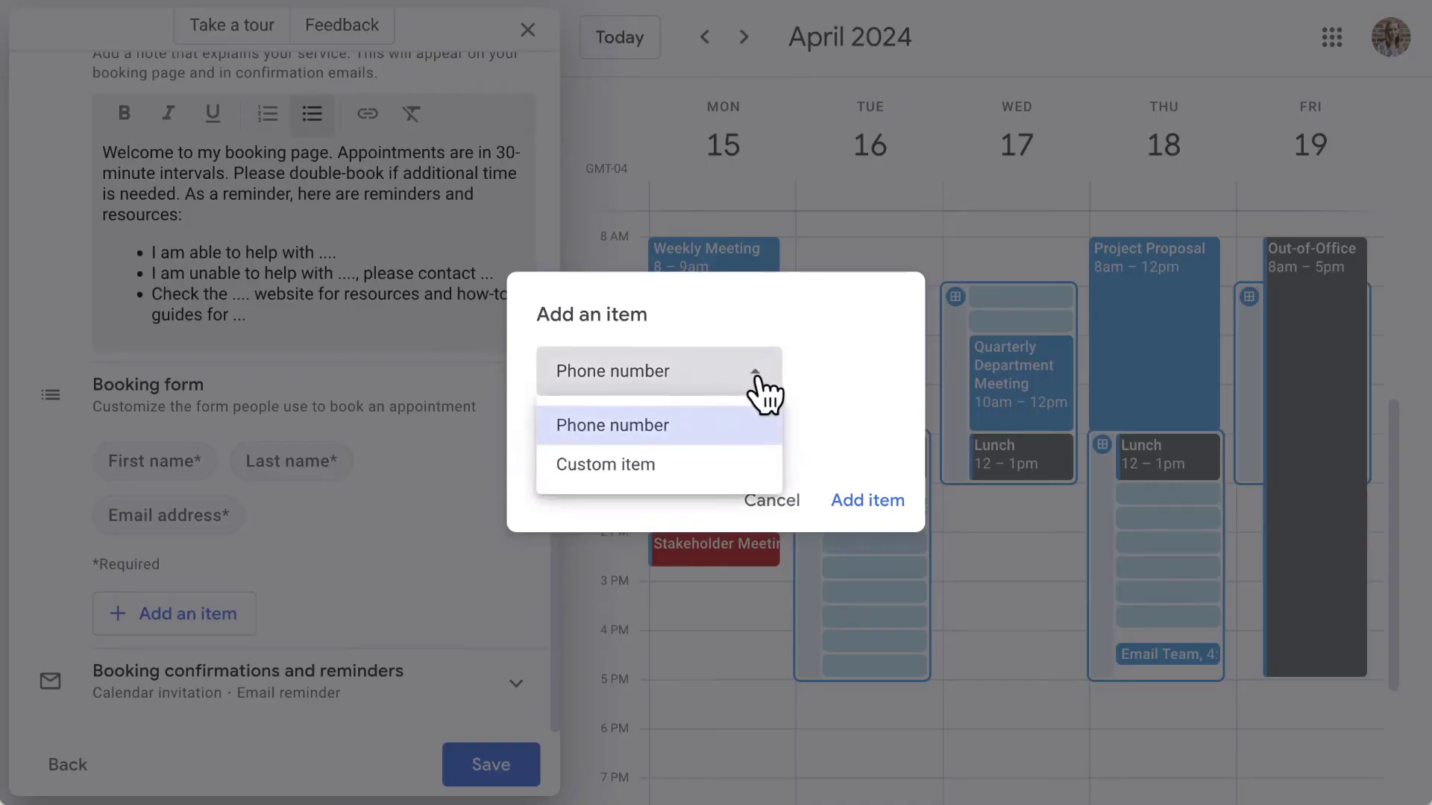
pyautogui.click(719, 474)
pyautogui.click(681, 400)
pyautogui.write('Lo')
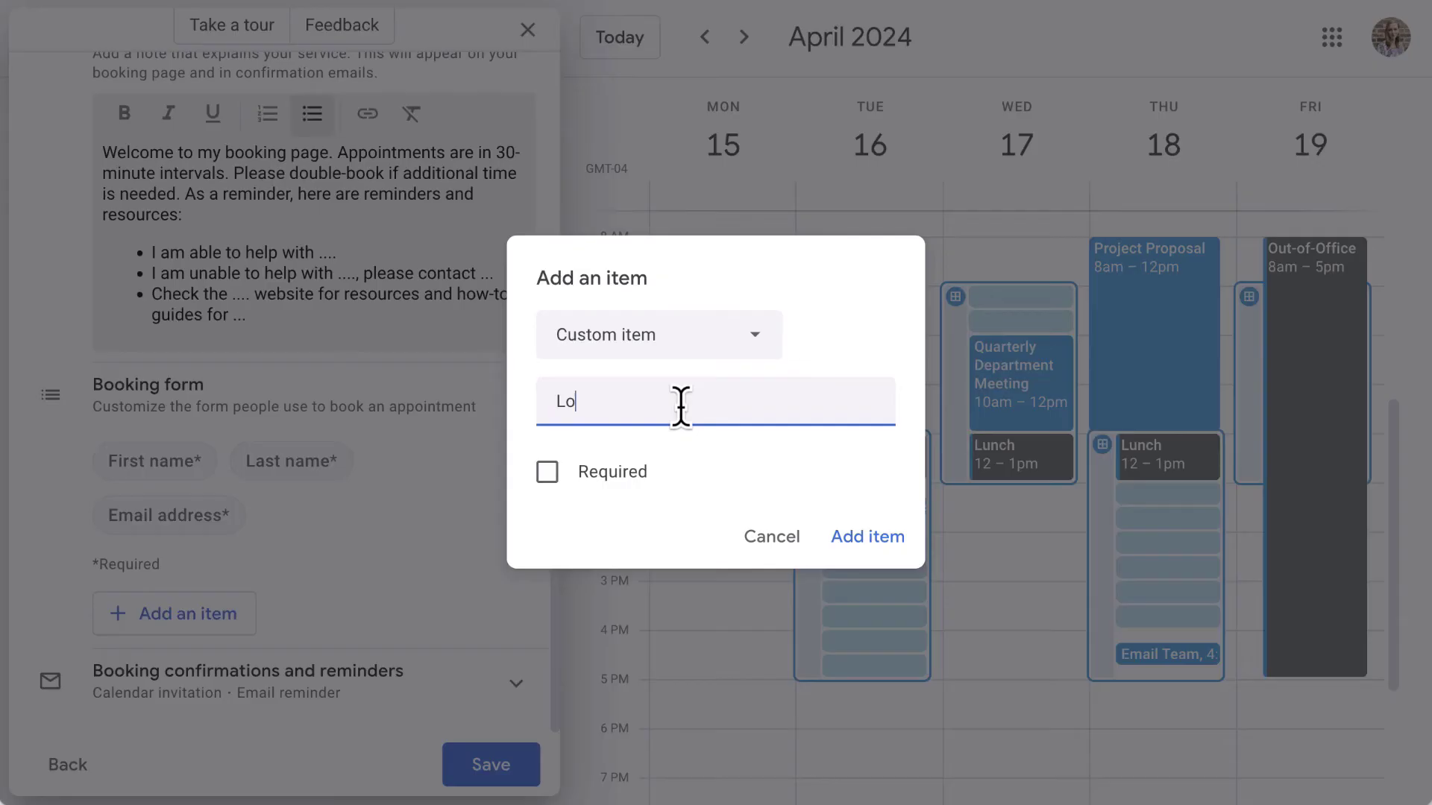
pyautogui.write('cation: Virtually or In-person?')
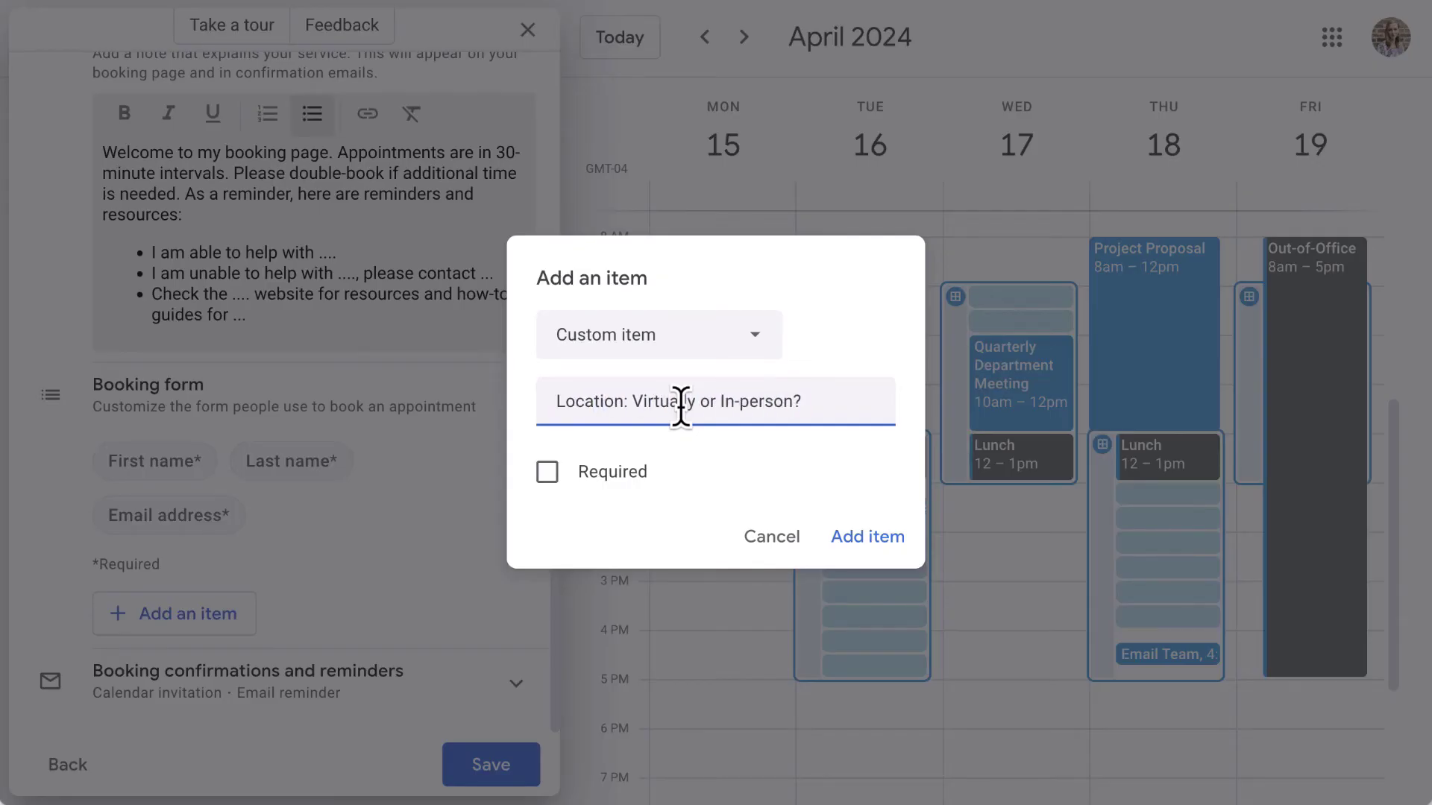
pyautogui.click(549, 473)
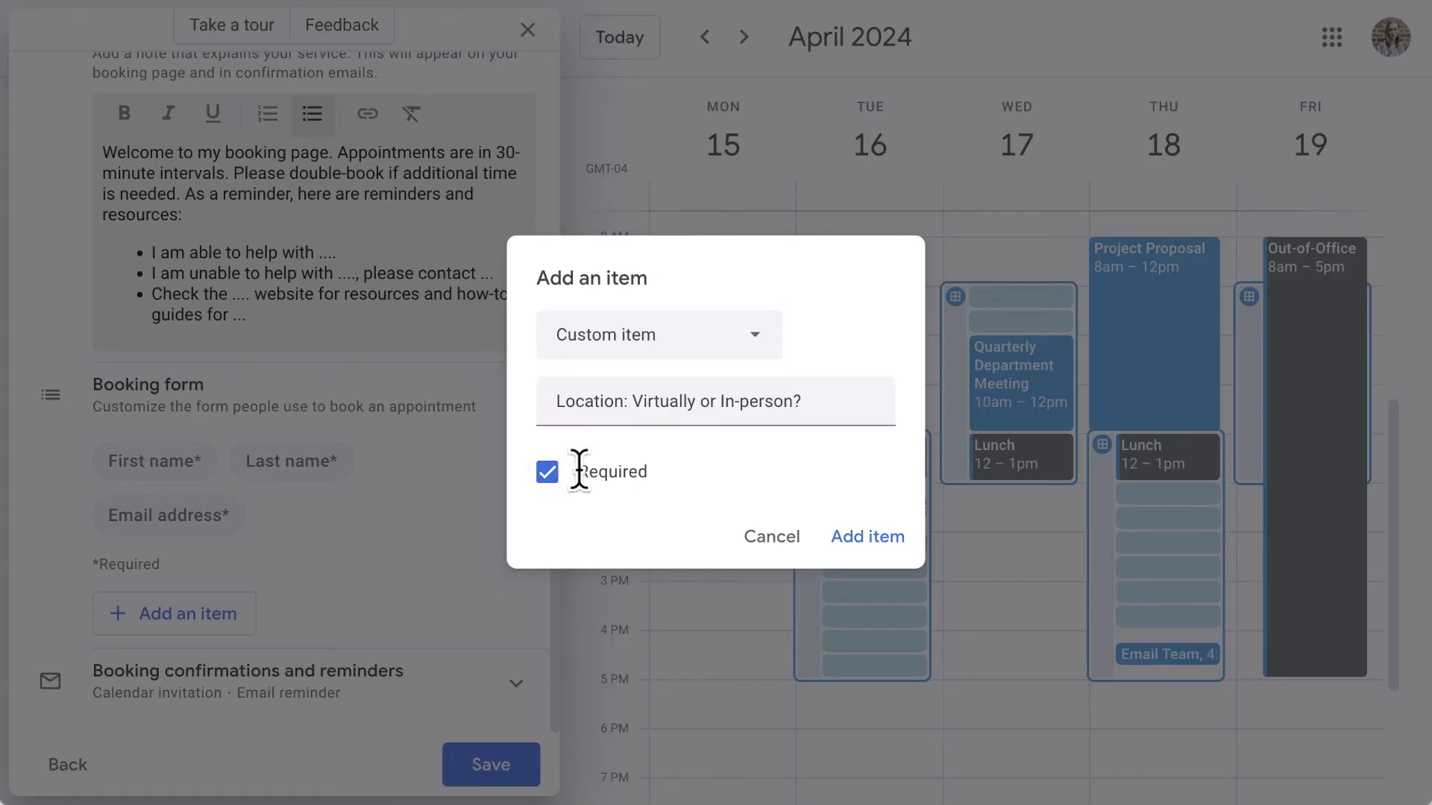
pyautogui.click(865, 538)
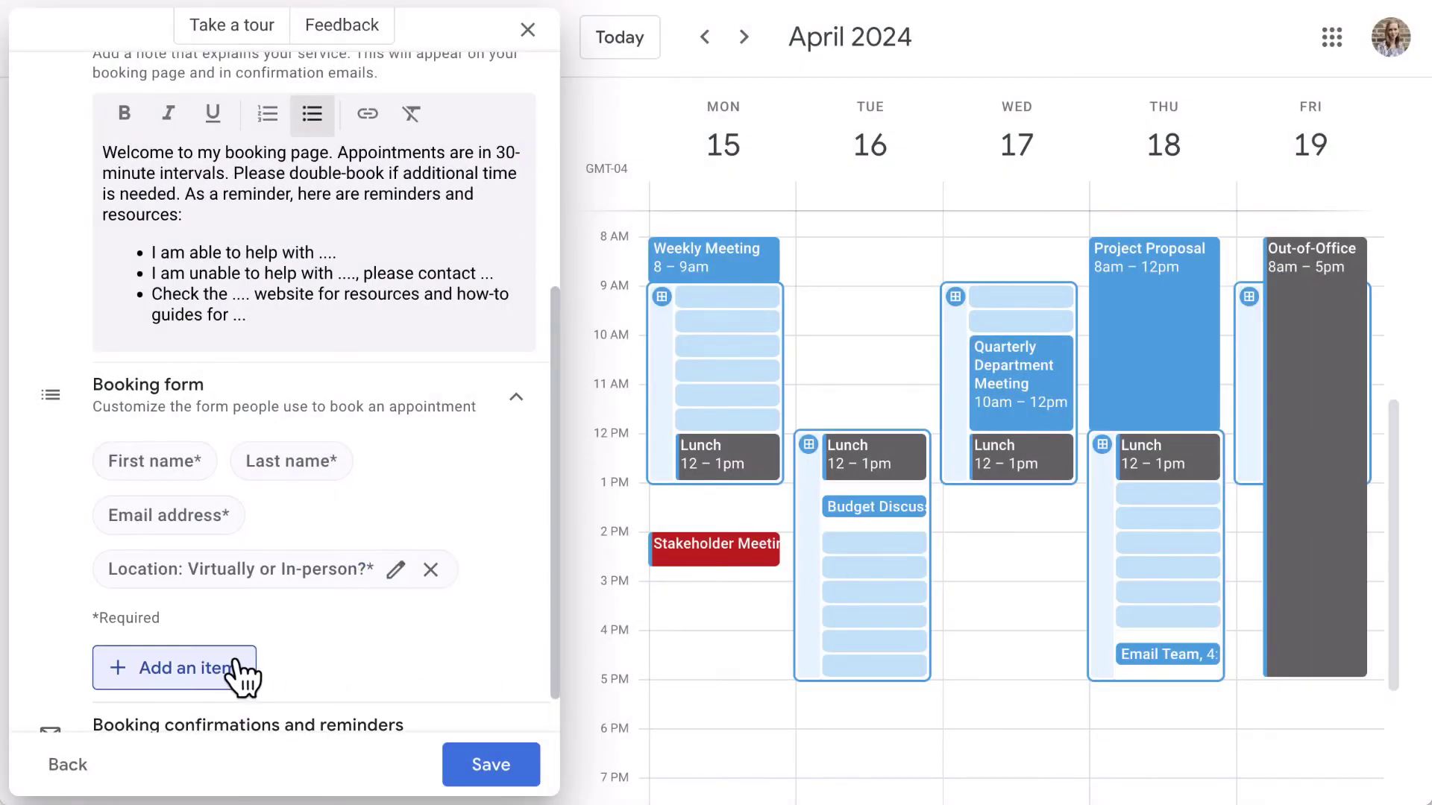
# Add a required custom 'Reason for meeting' item, then expand Booking confirmations and reminders.
pyautogui.click(236, 668)
pyautogui.click(606, 388)
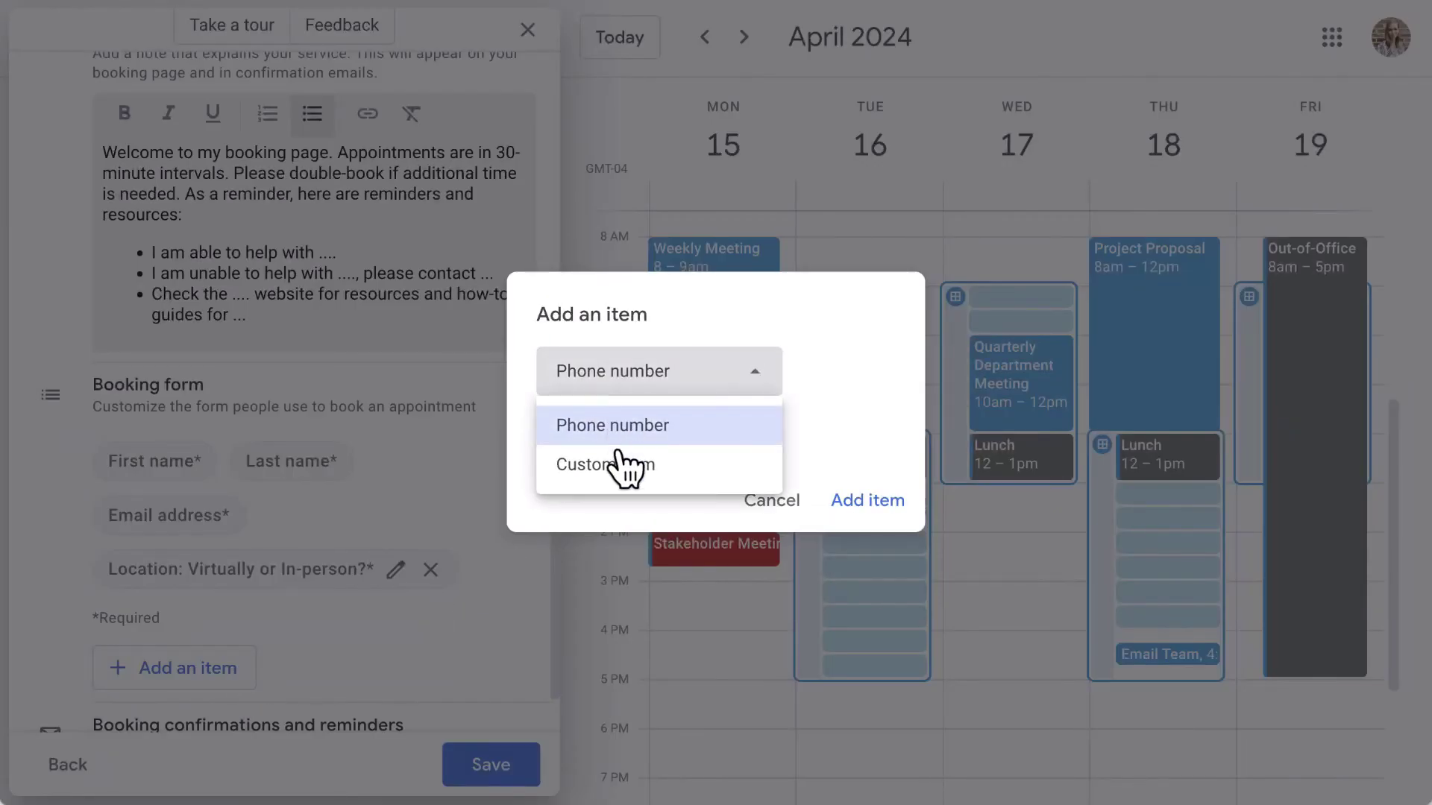
pyautogui.click(624, 466)
pyautogui.click(665, 415)
pyautogui.write('Reason for meeting')
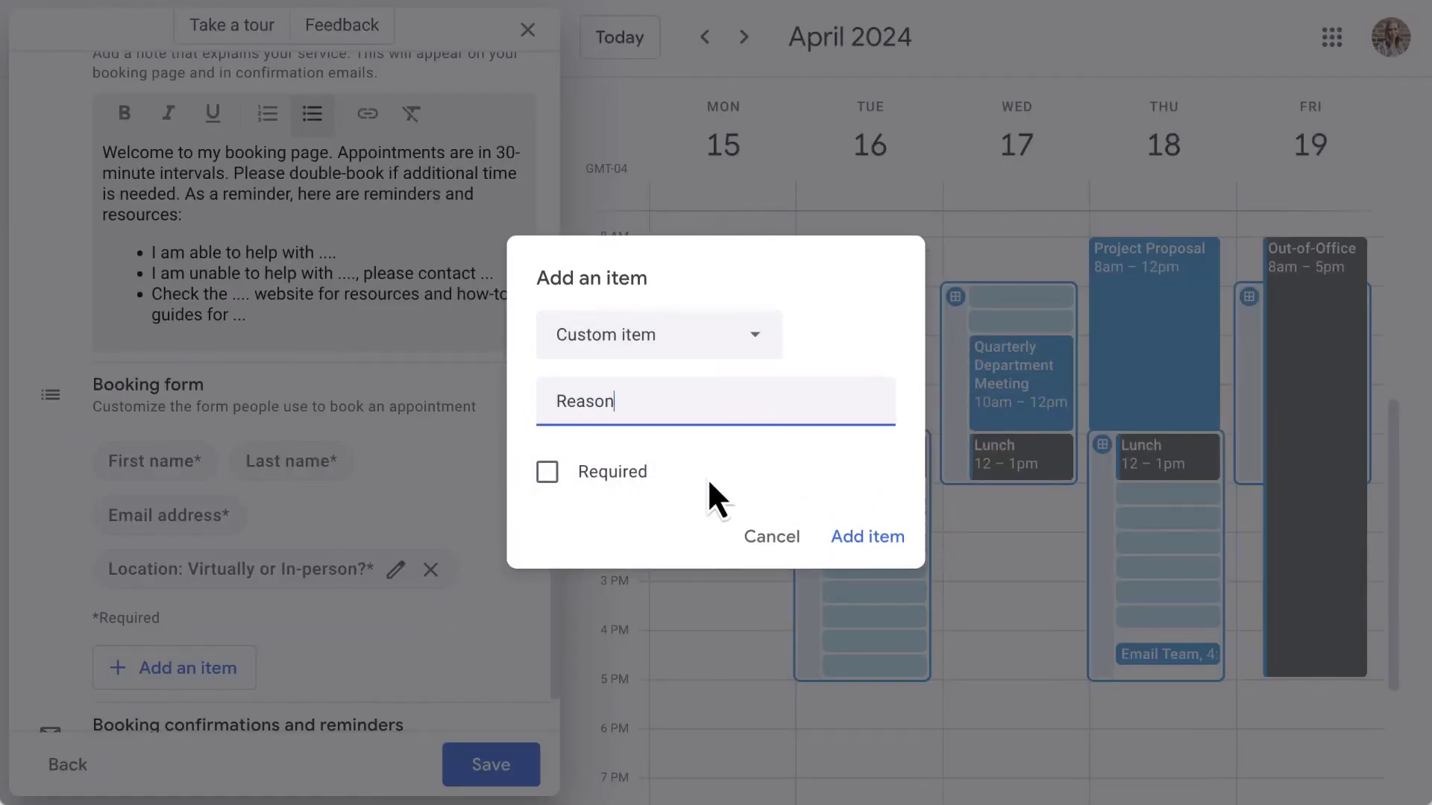
pyautogui.click(552, 476)
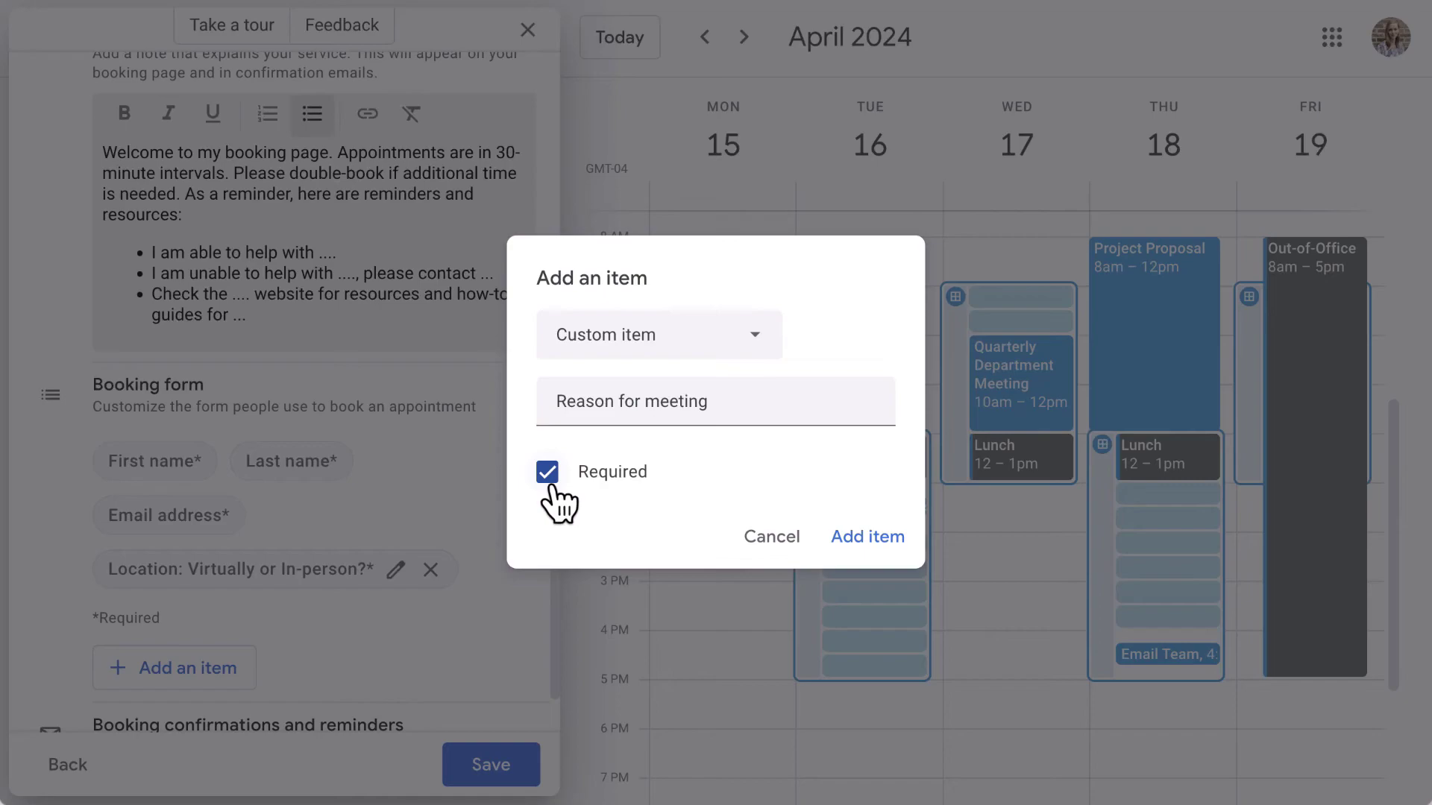
pyautogui.click(867, 537)
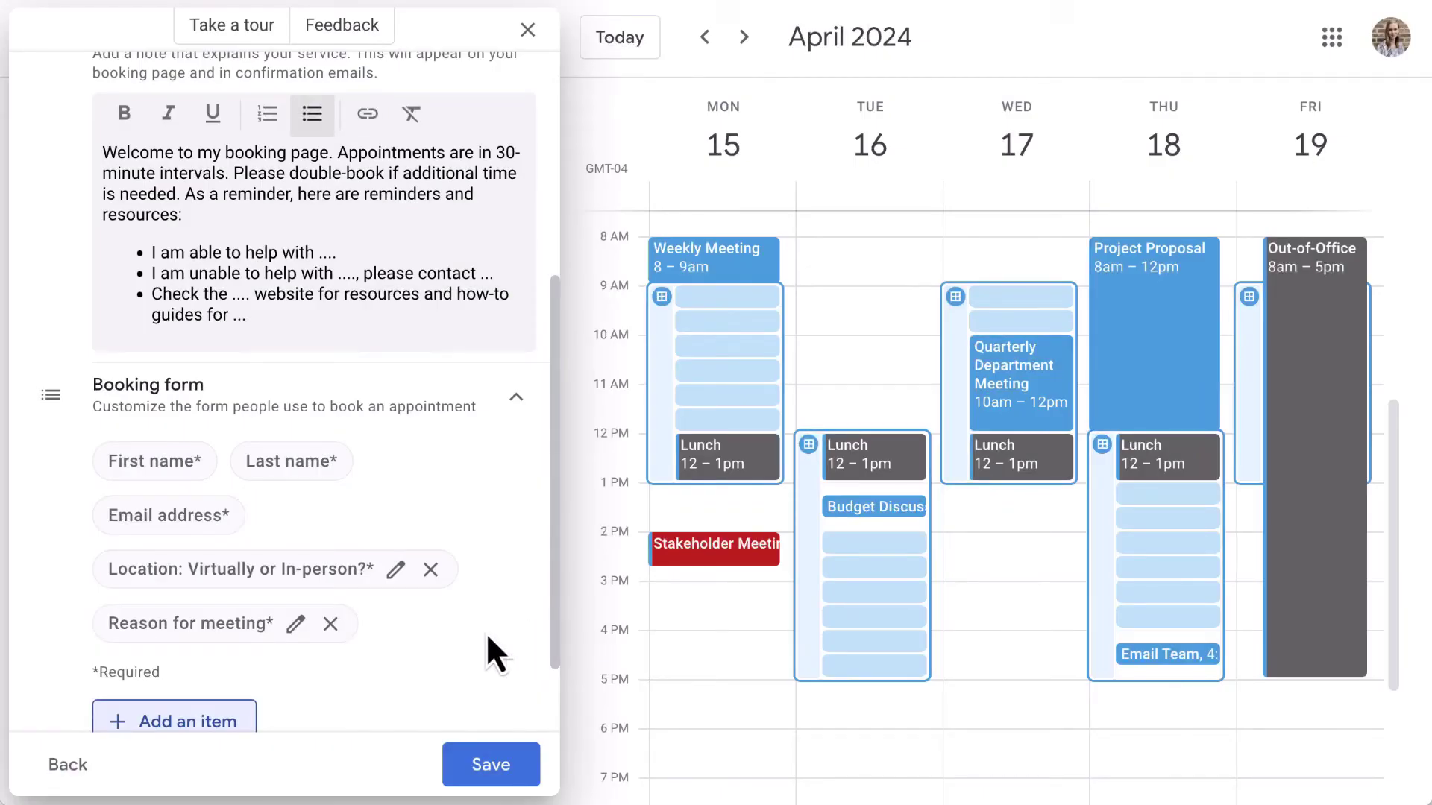
pyautogui.scroll(-3, 485, 632)
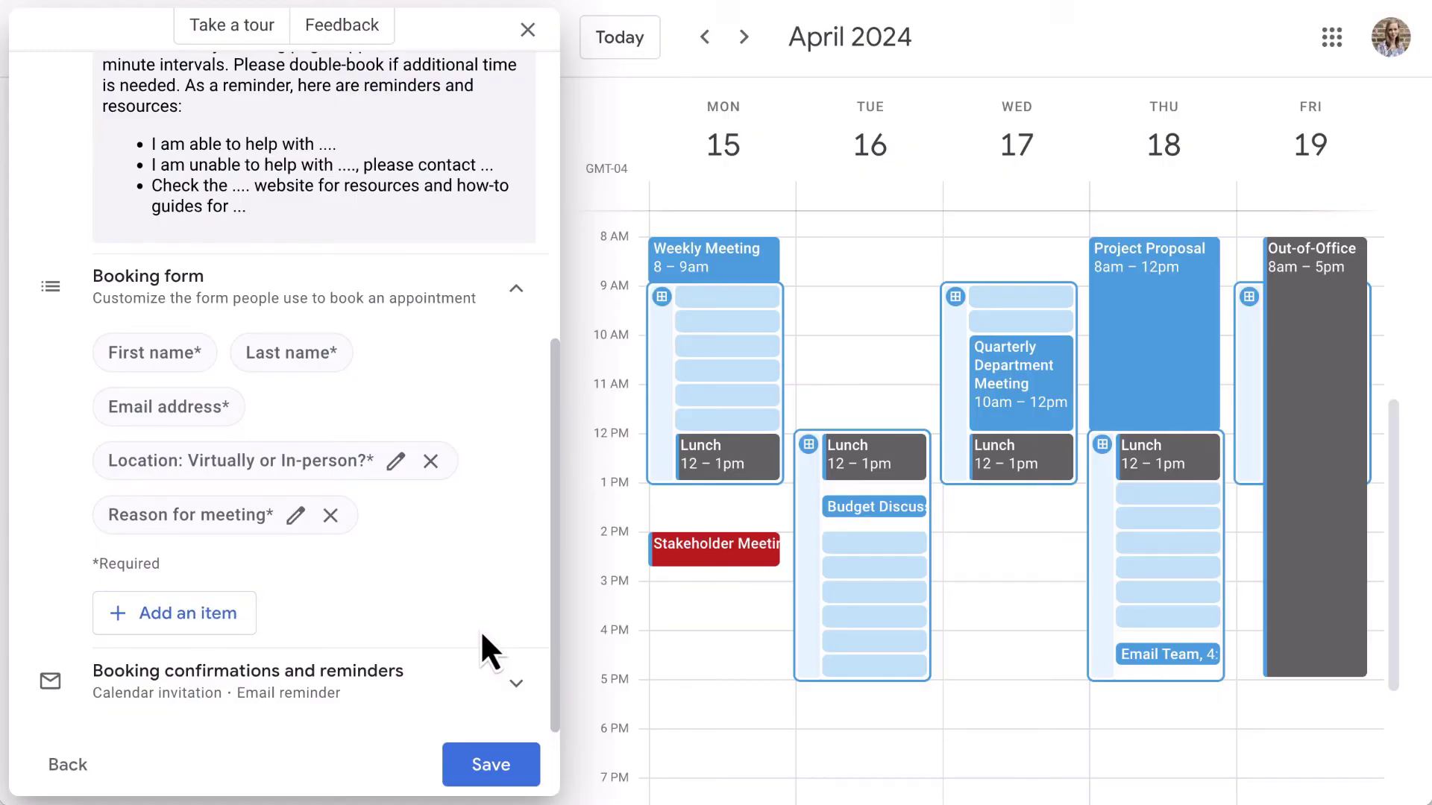
pyautogui.click(479, 675)
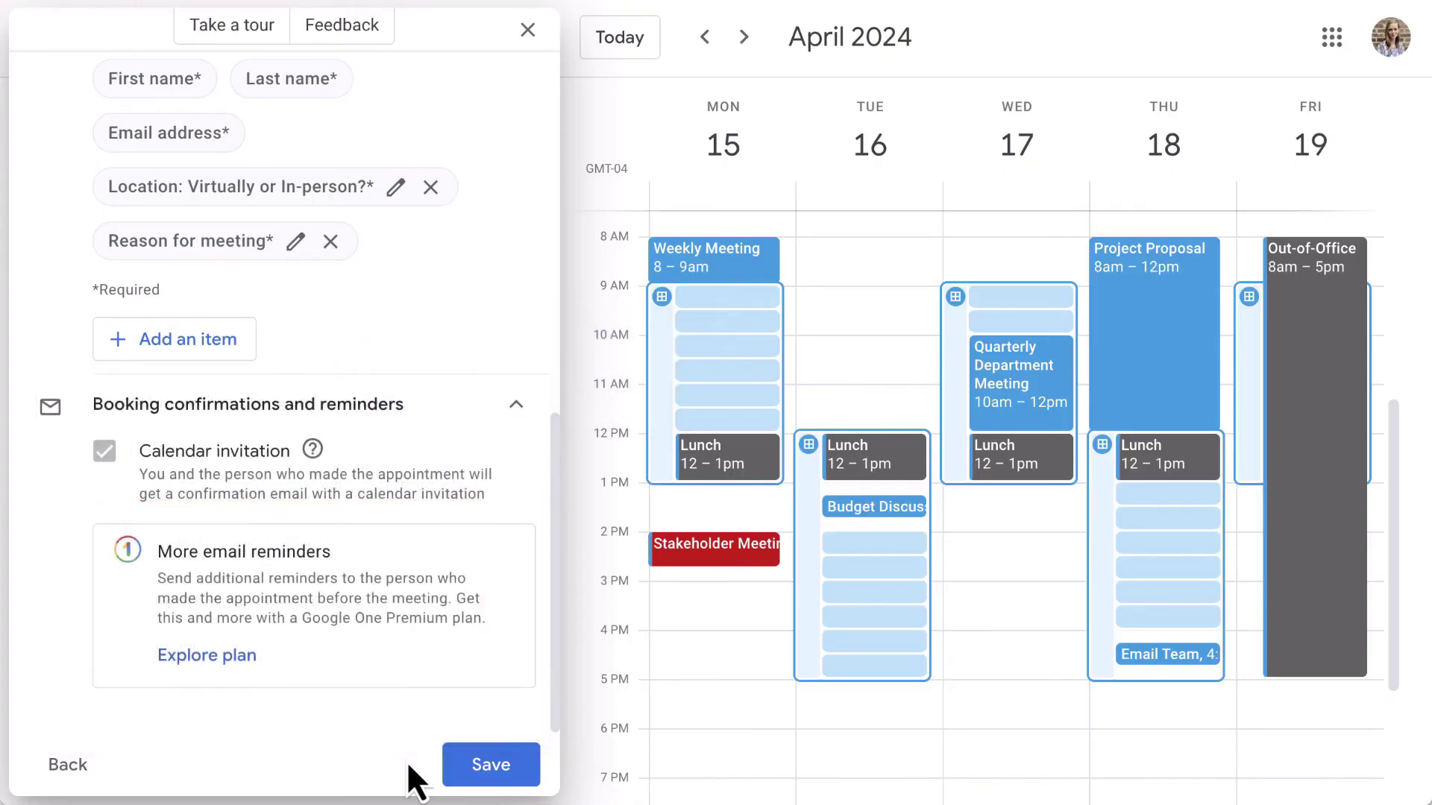
# Save the schedule and open its public booking page from an Office Hours block.
pyautogui.click(491, 768)
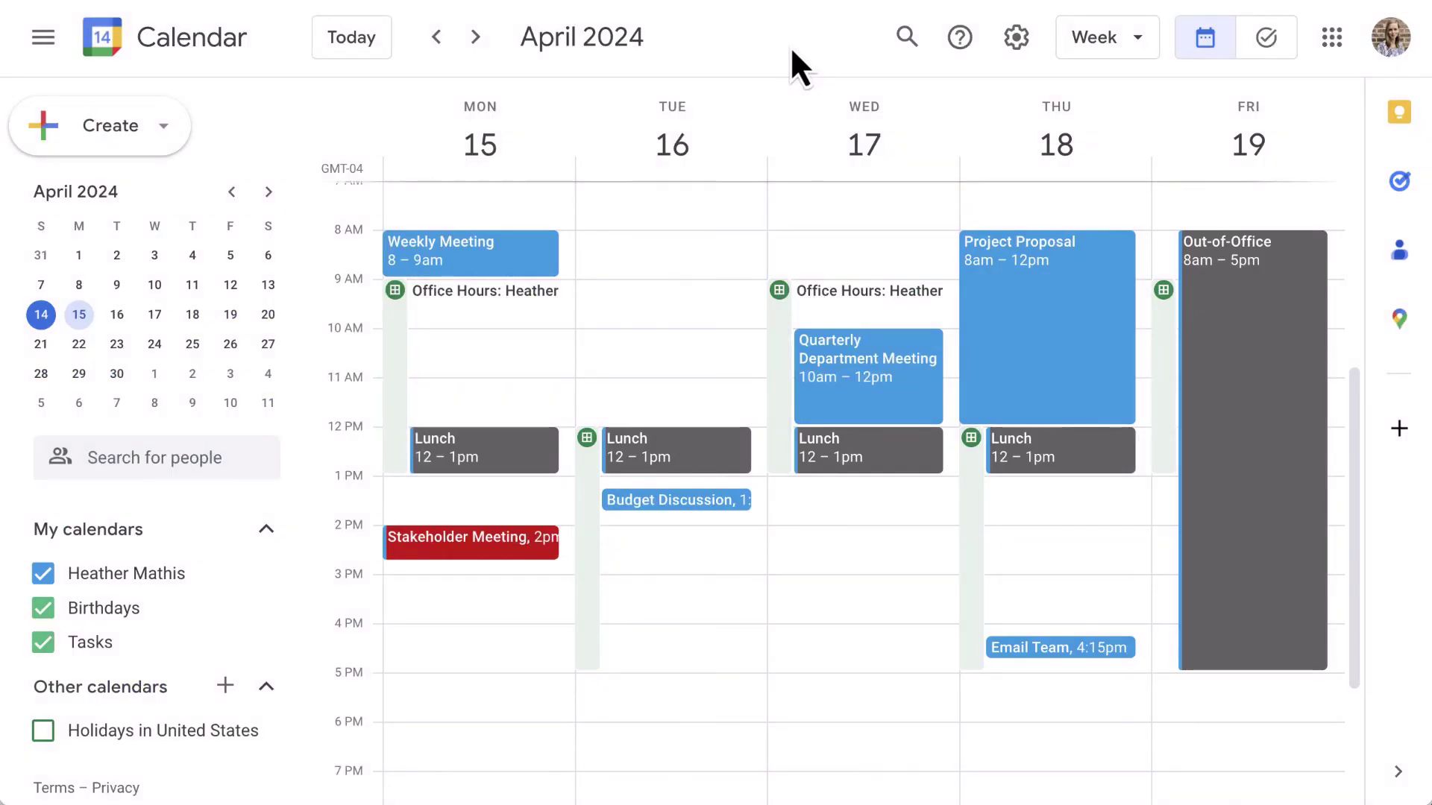
pyautogui.click(403, 305)
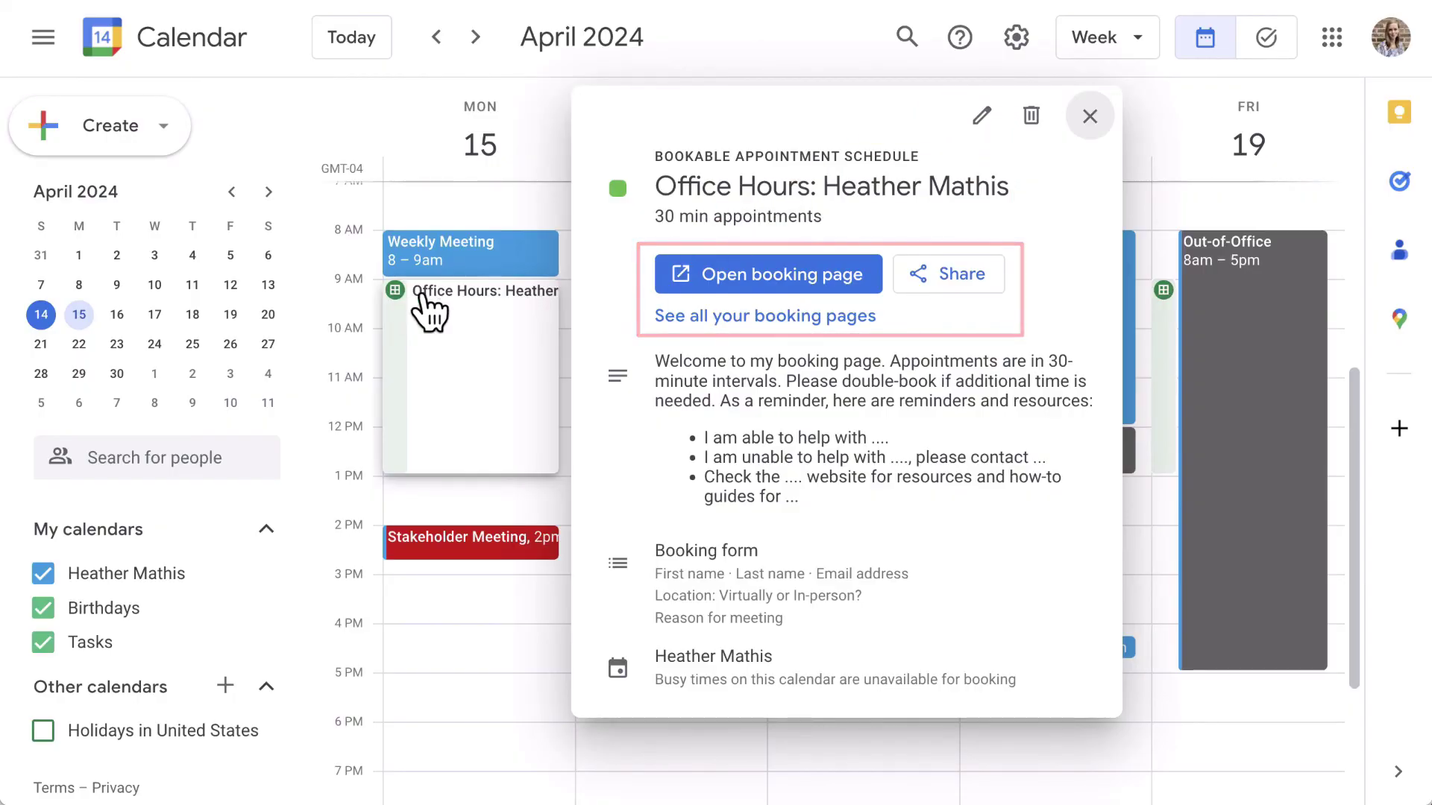
pyautogui.click(707, 280)
# Expand the booking page description and choose the Tuesday, April 16 3:30pm slot.
pyautogui.click(821, 288)
pyautogui.scroll(-3, 559, 283)
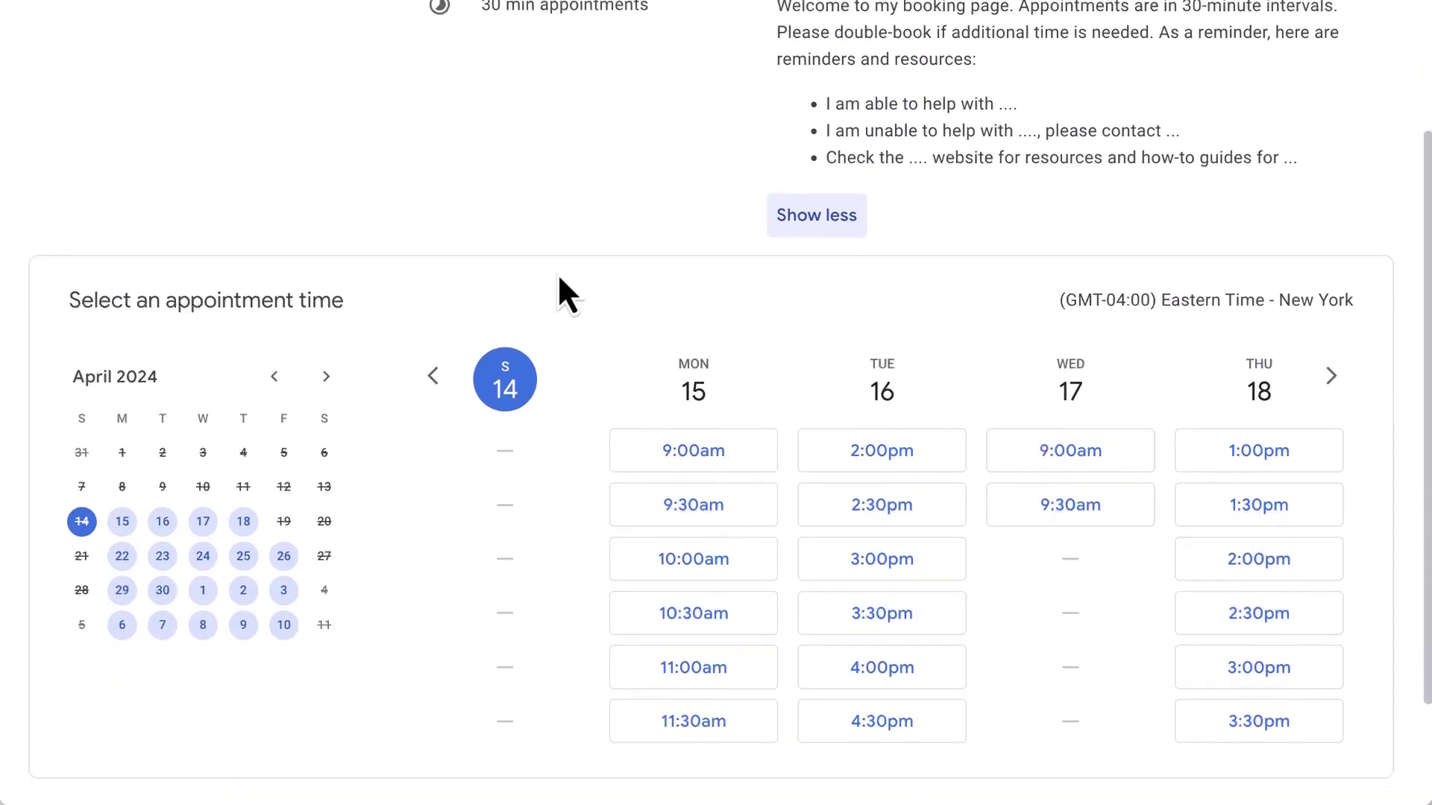
pyautogui.scroll(-2, 559, 279)
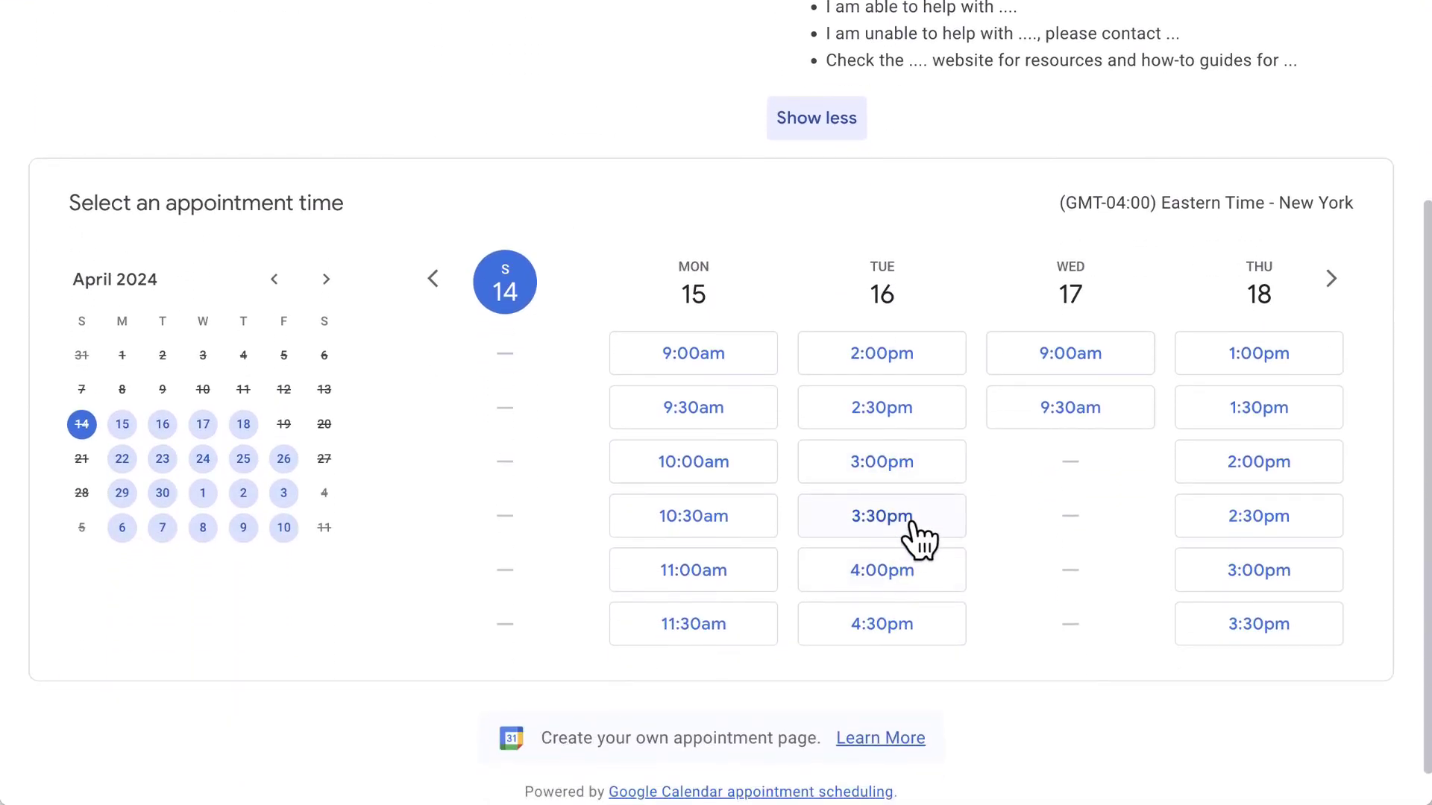
pyautogui.click(911, 522)
# Answer location 'Virtually please' and reason 'Discuss training opportunities', then confirm the booking.
pyautogui.scroll(-2, 926, 526)
pyautogui.click(607, 534)
pyautogui.write('Virtually please')
pyautogui.press('Tab')
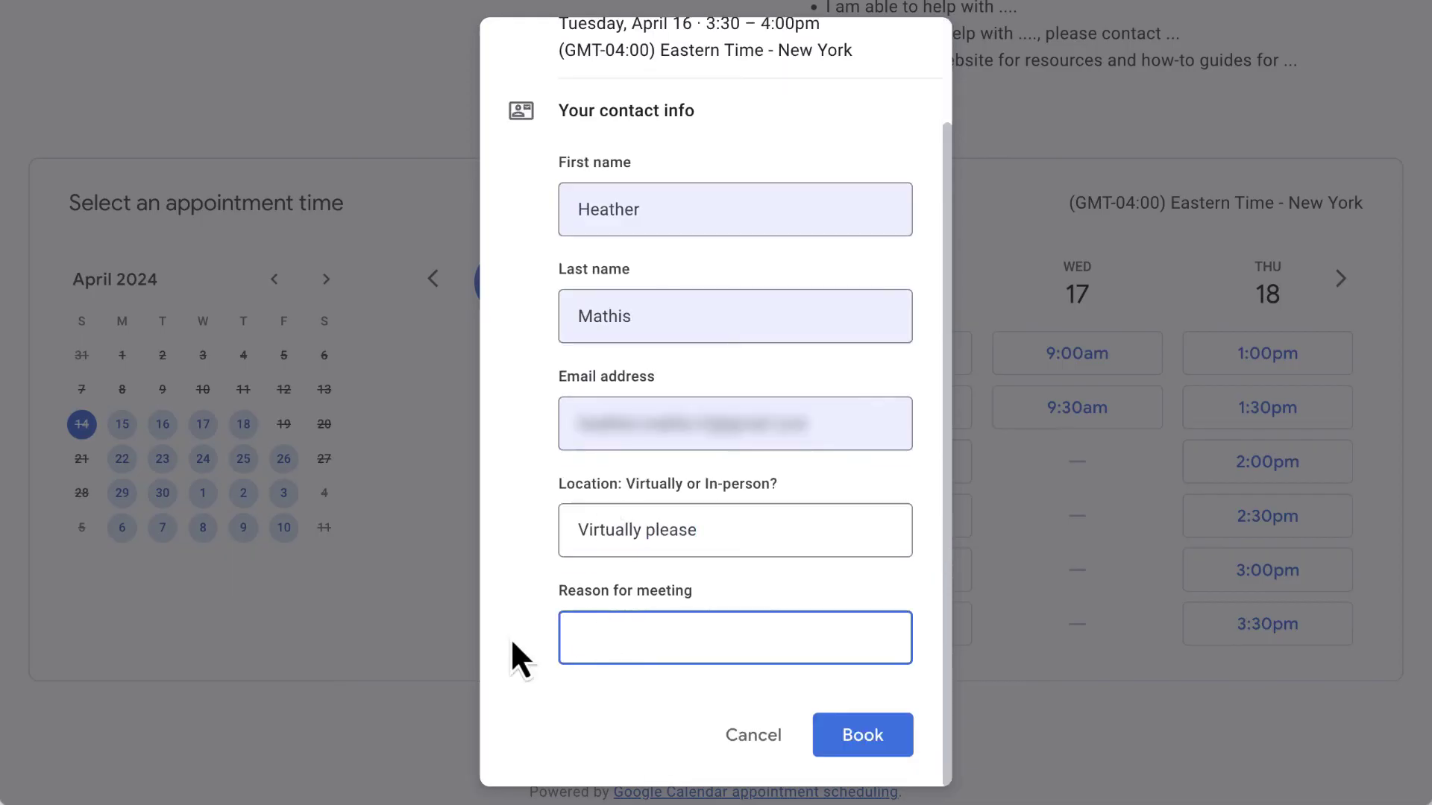
pyautogui.write('Discuss training opportunities')
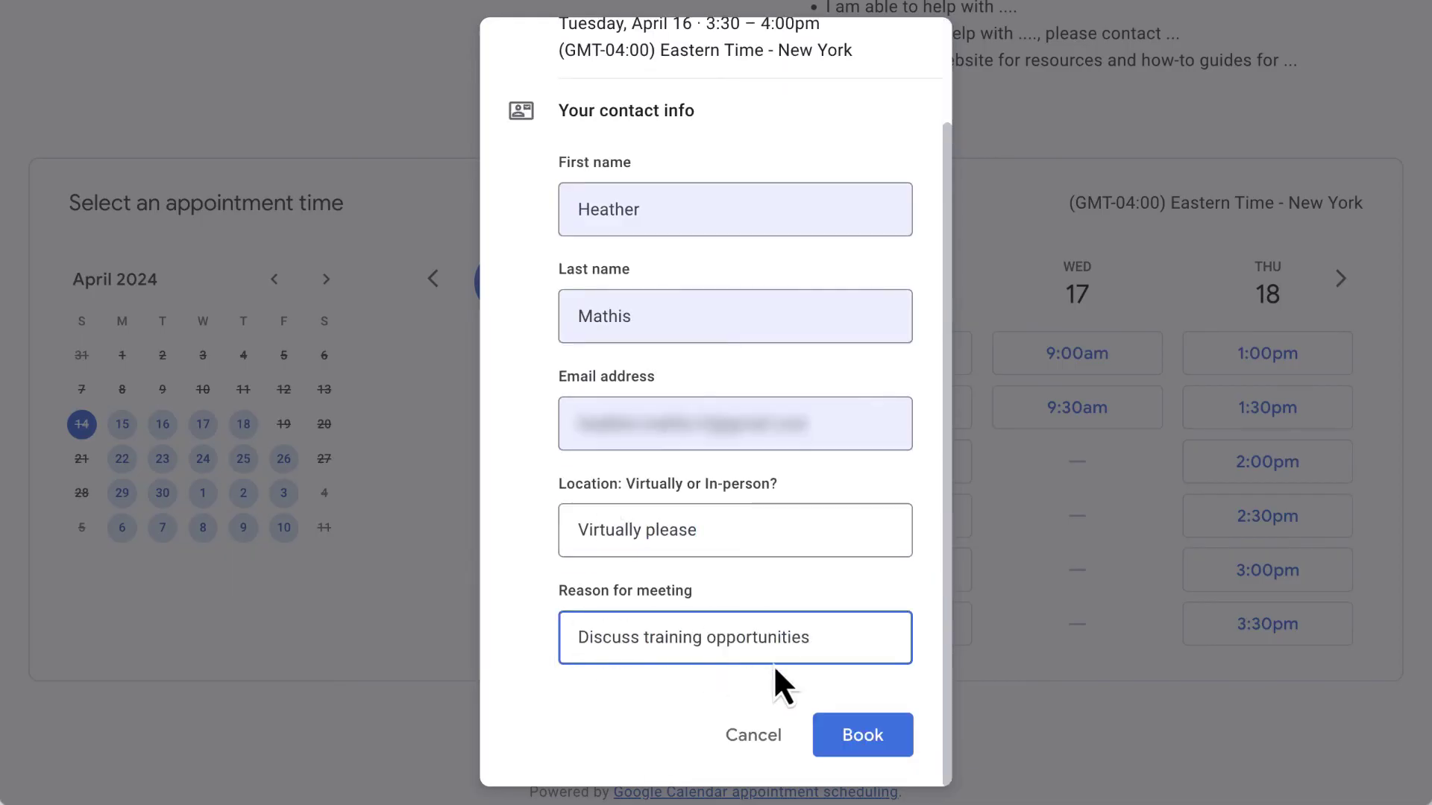
pyautogui.click(884, 733)
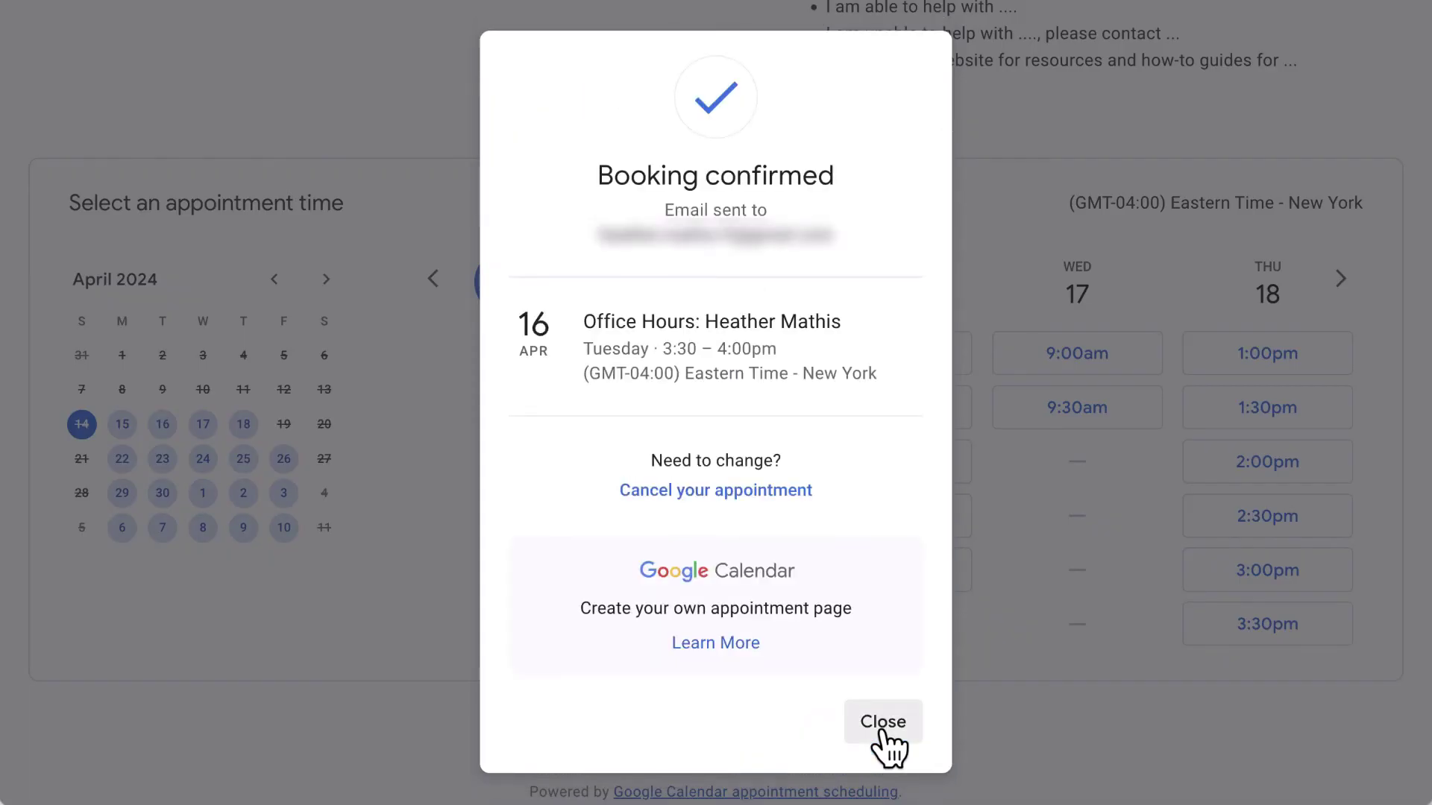
pyautogui.click(884, 721)
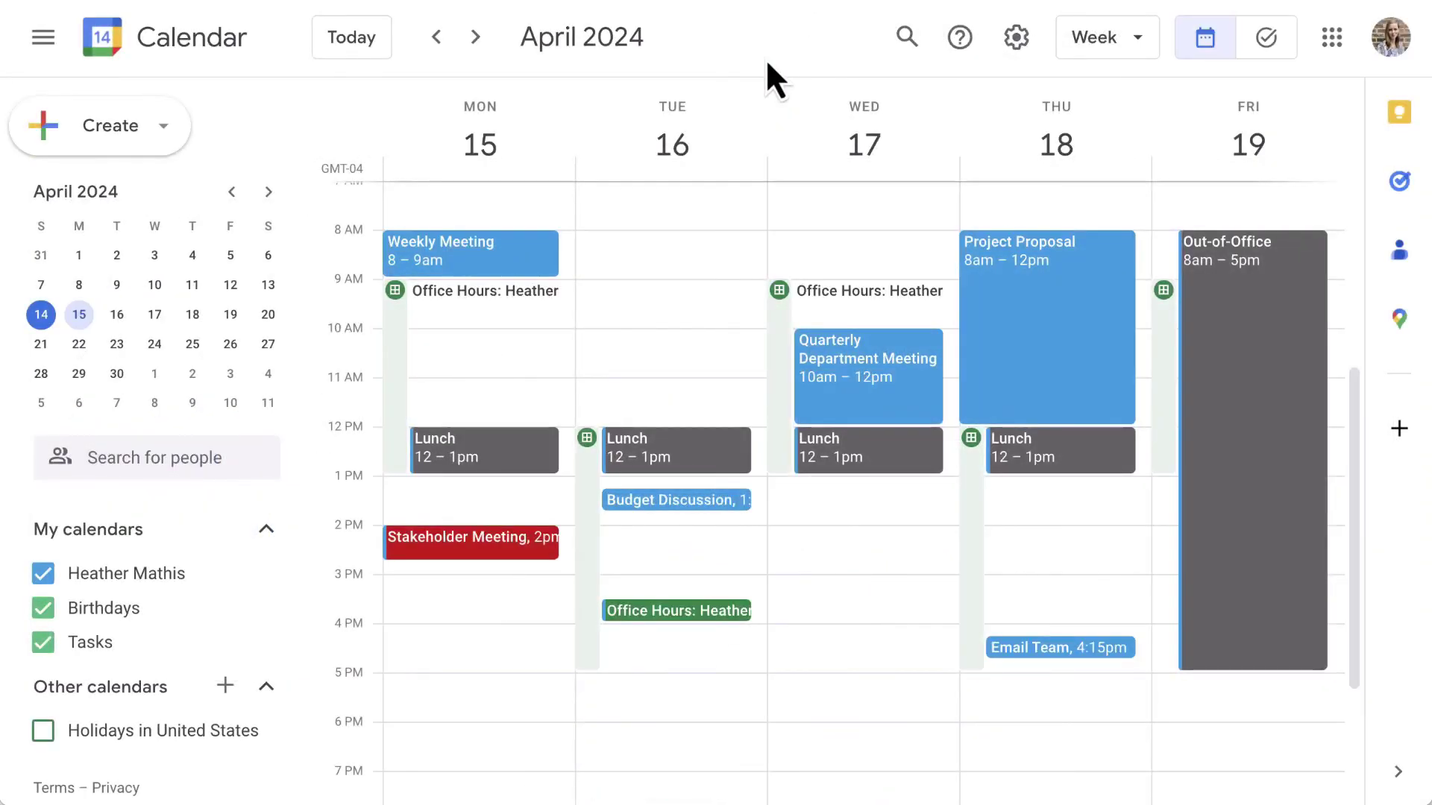
# Inspect the Tuesday 3:30–4:00pm Office Hours booking's details and answers, then close them.
pyautogui.click(698, 611)
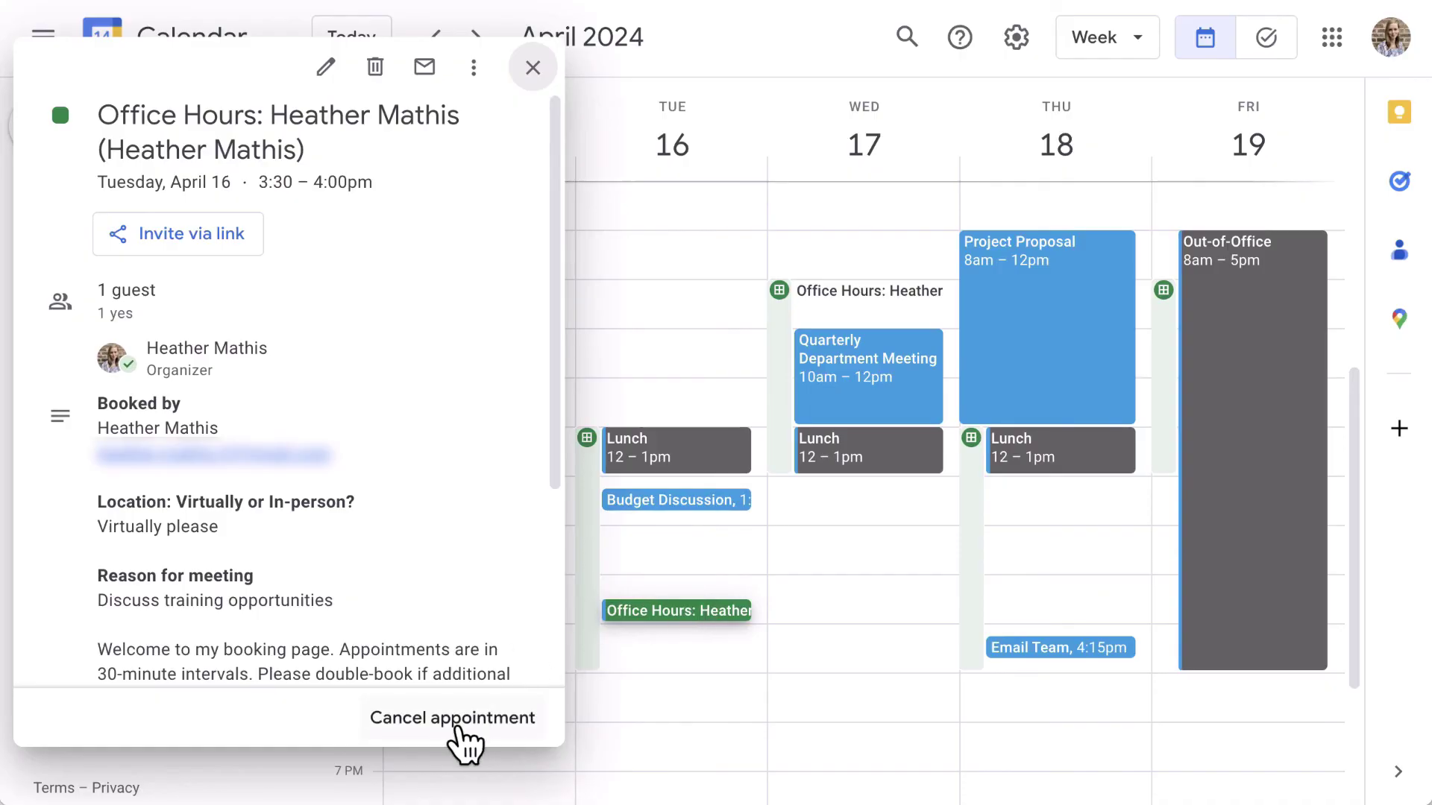
pyautogui.click(532, 67)
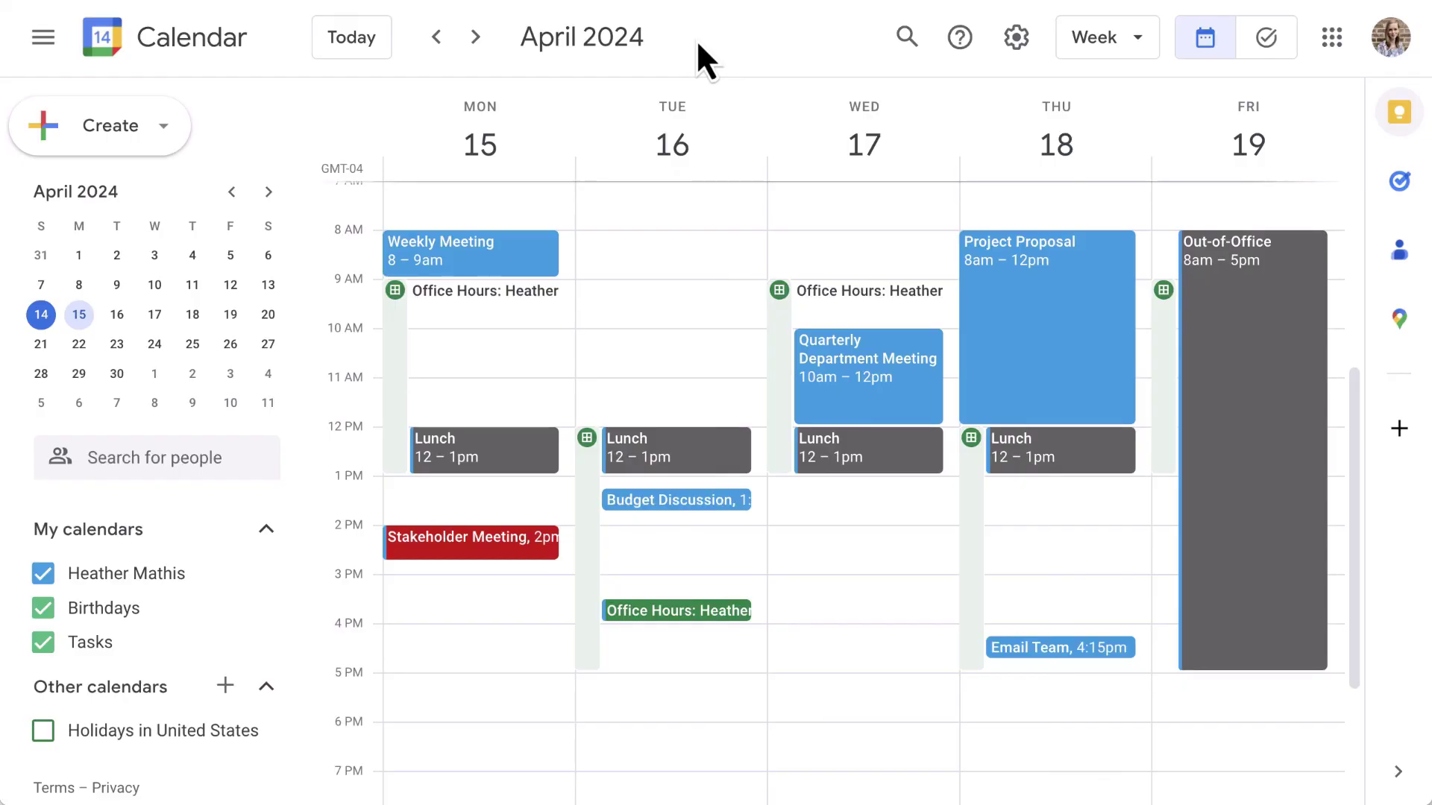